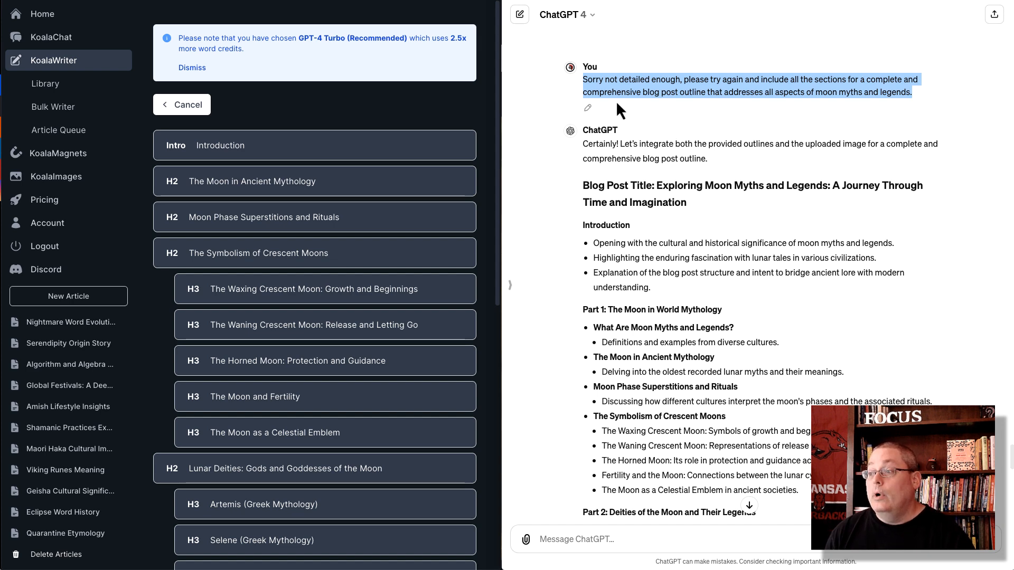
Step: Compare the KoalaWriter article outline with the title, introduction and Part 1 of ChatGPT's moon myths and legends outline
scroll(631, 143, down, 2)
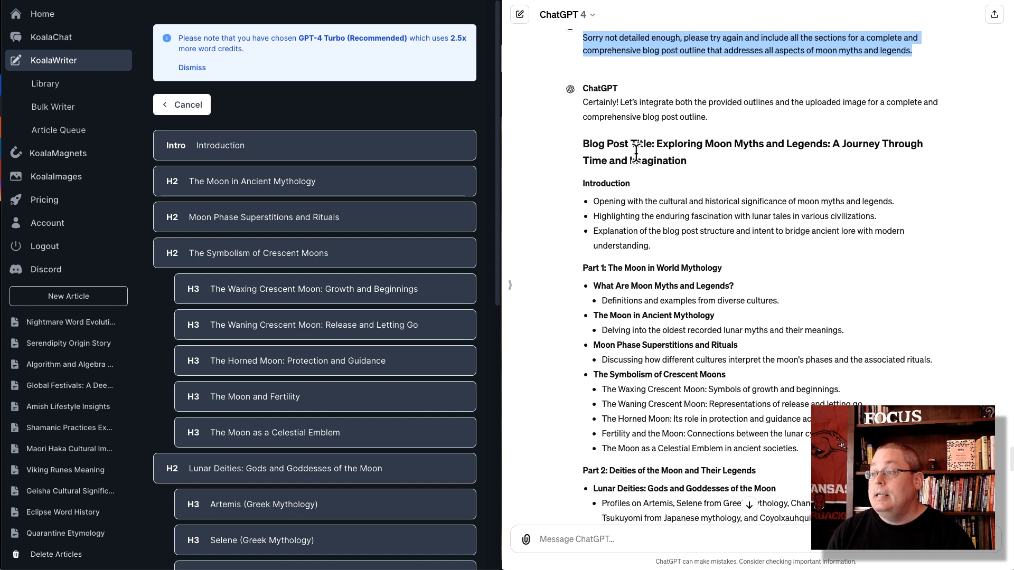
scroll(636, 153, down, 2)
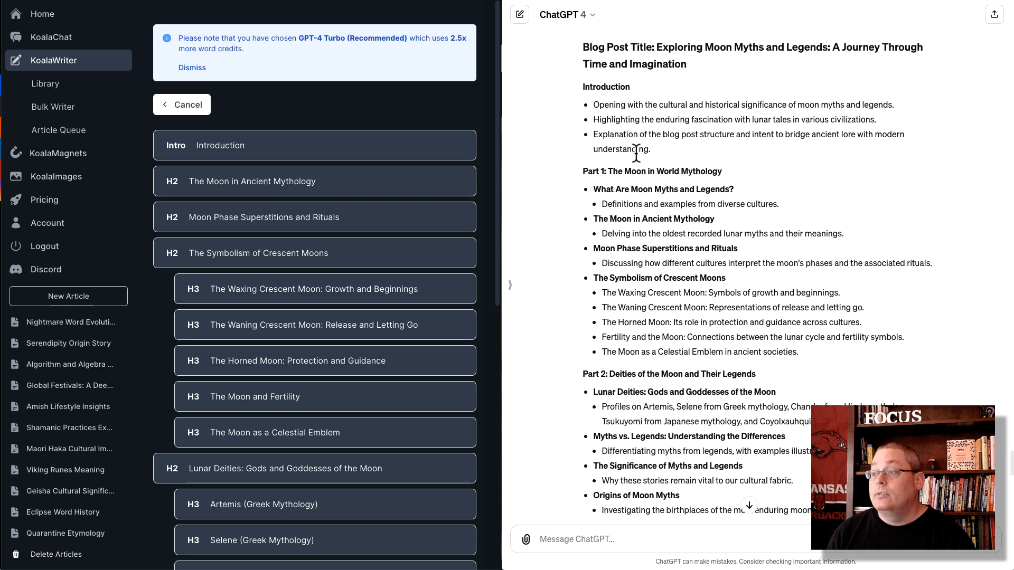
scroll(296, 242, down, 5)
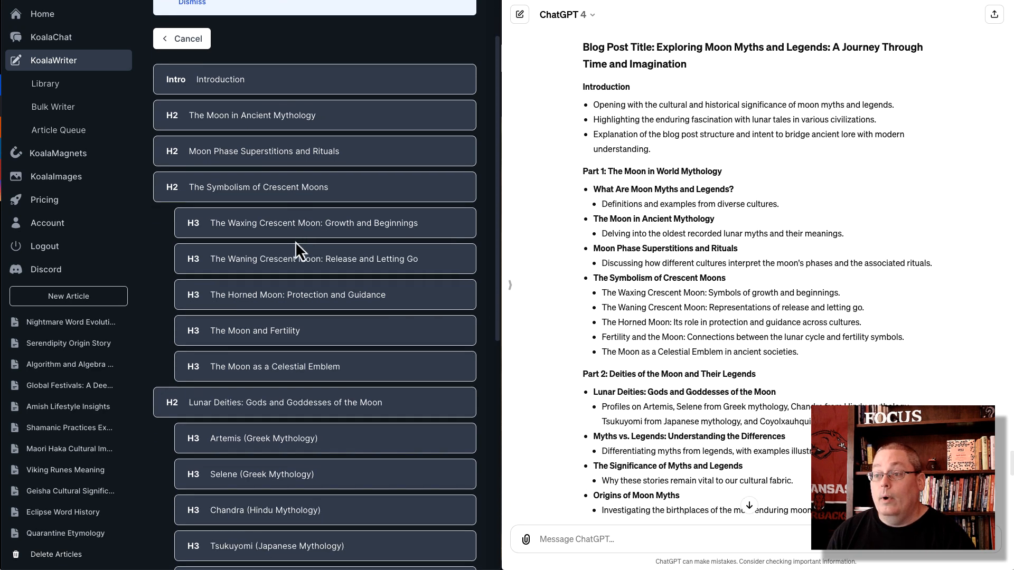
scroll(296, 242, down, 9)
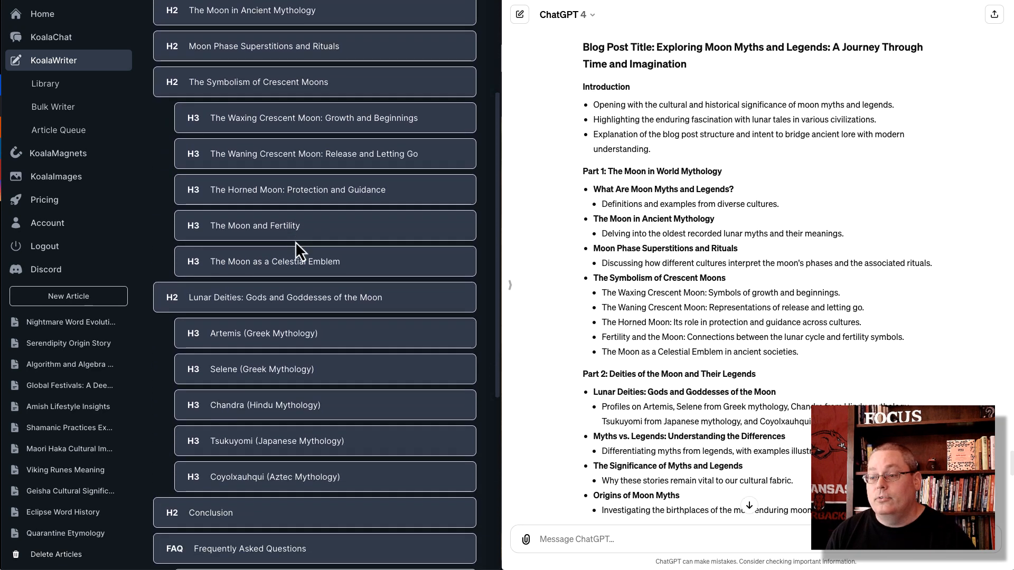
scroll(311, 272, up, 14)
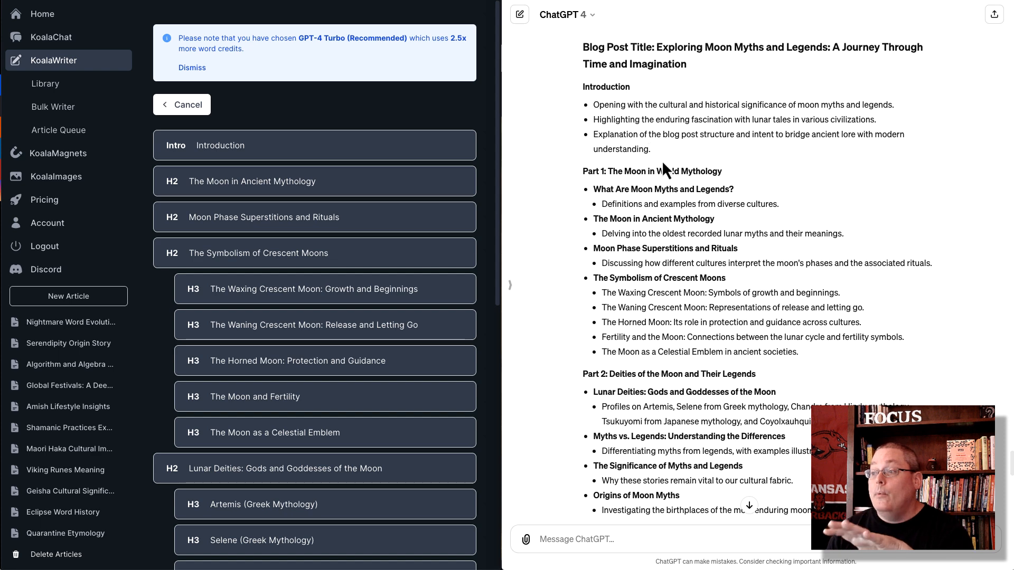
scroll(663, 163, down, 1)
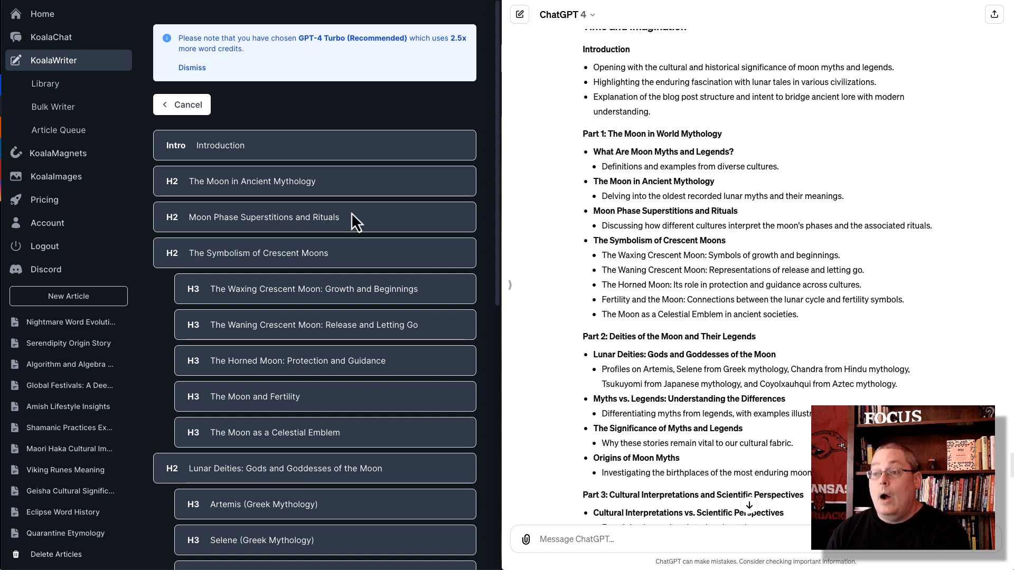
scroll(350, 212, down, 4)
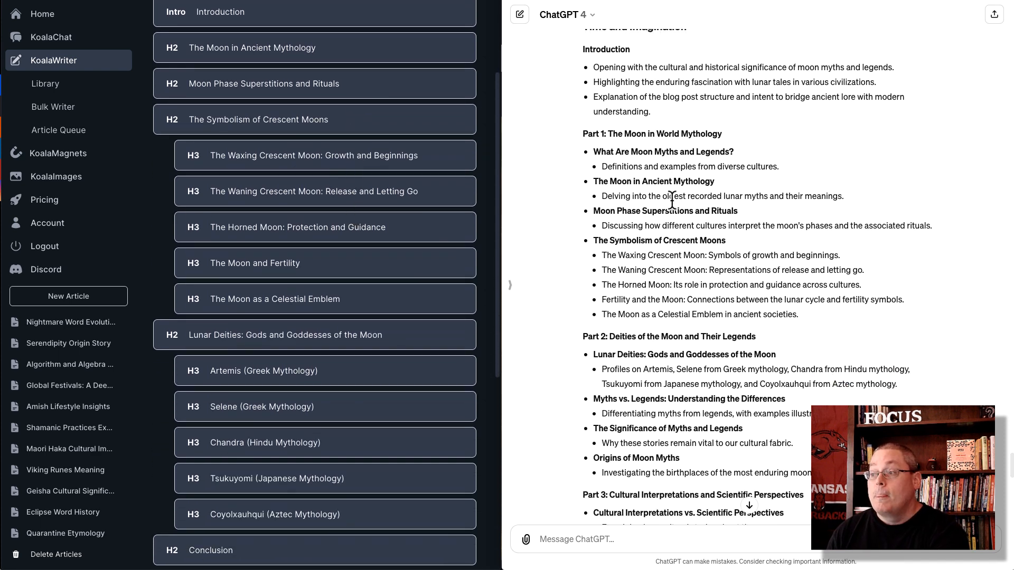
scroll(698, 231, up, 2)
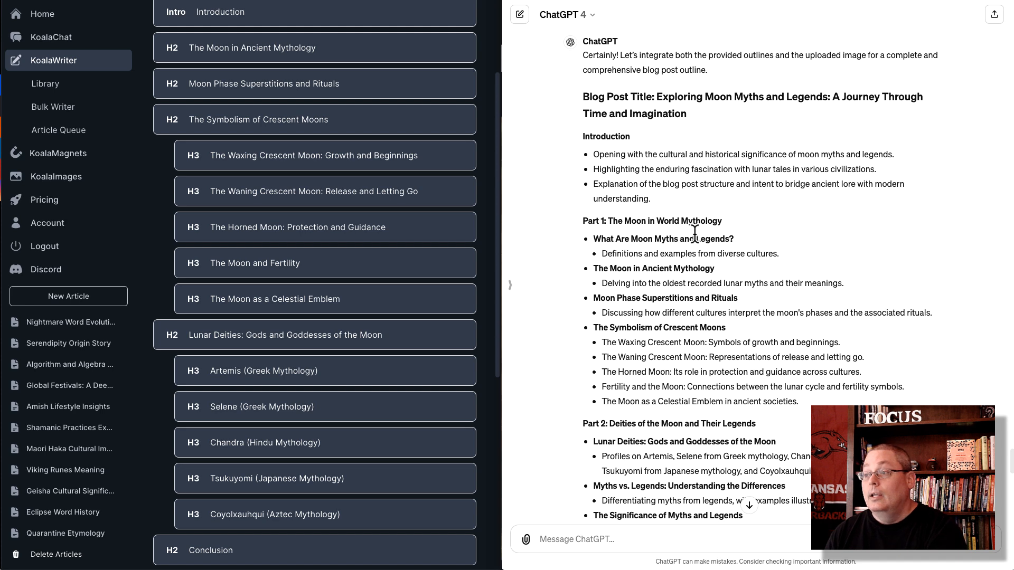
scroll(695, 234, up, 1)
scroll(695, 235, down, 1)
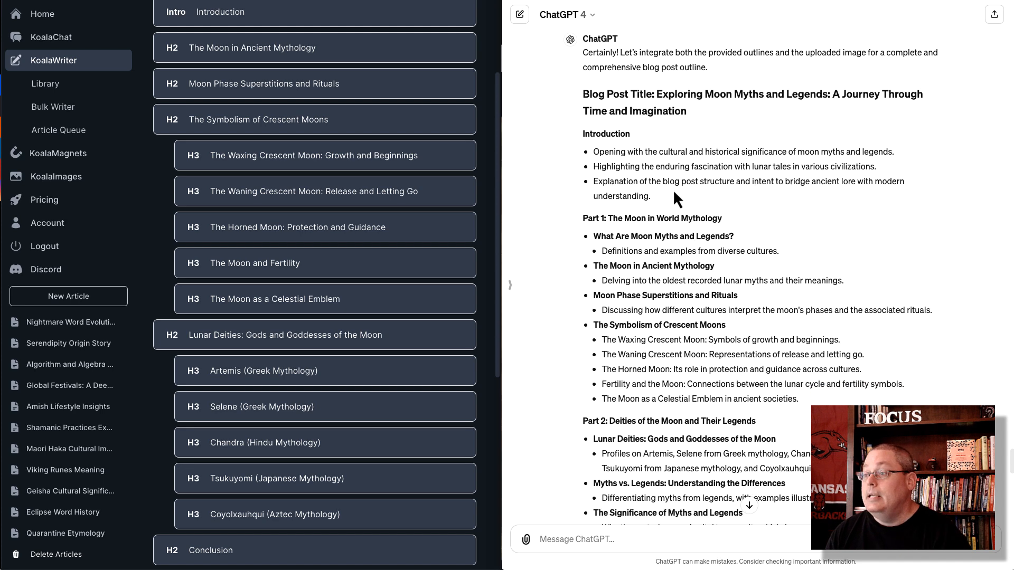
Step: Read ChatGPT's outline from Part 2 through Part 6, highlighting the heading "Part 6: The Scientific Angle"
scroll(673, 190, down, 5)
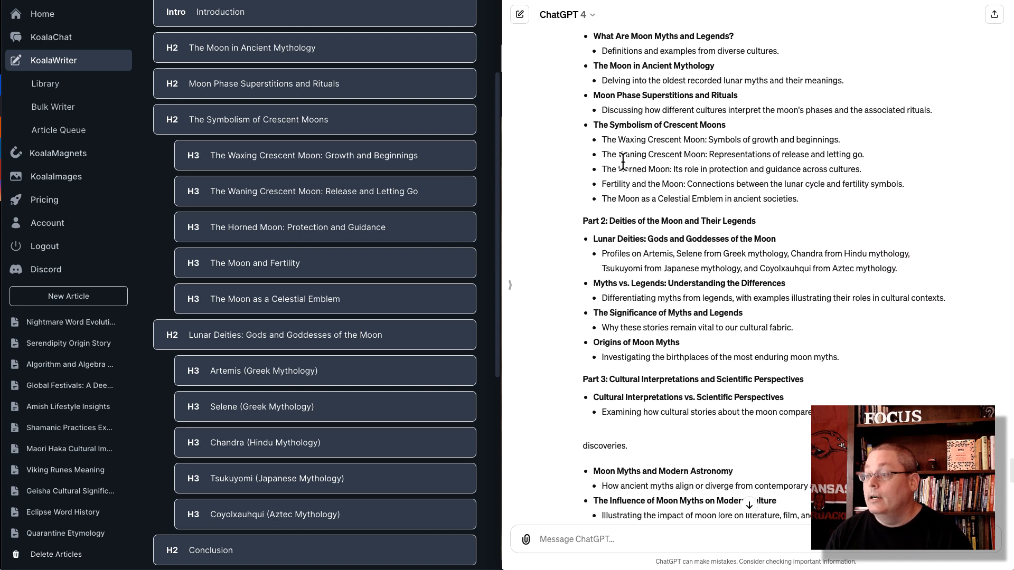
scroll(629, 188, down, 8)
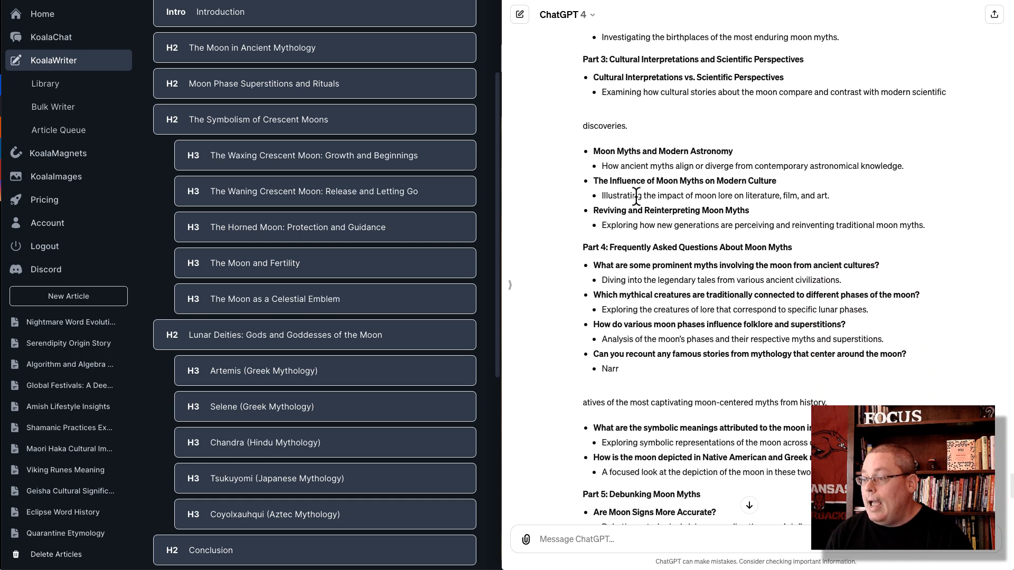
scroll(636, 196, down, 5)
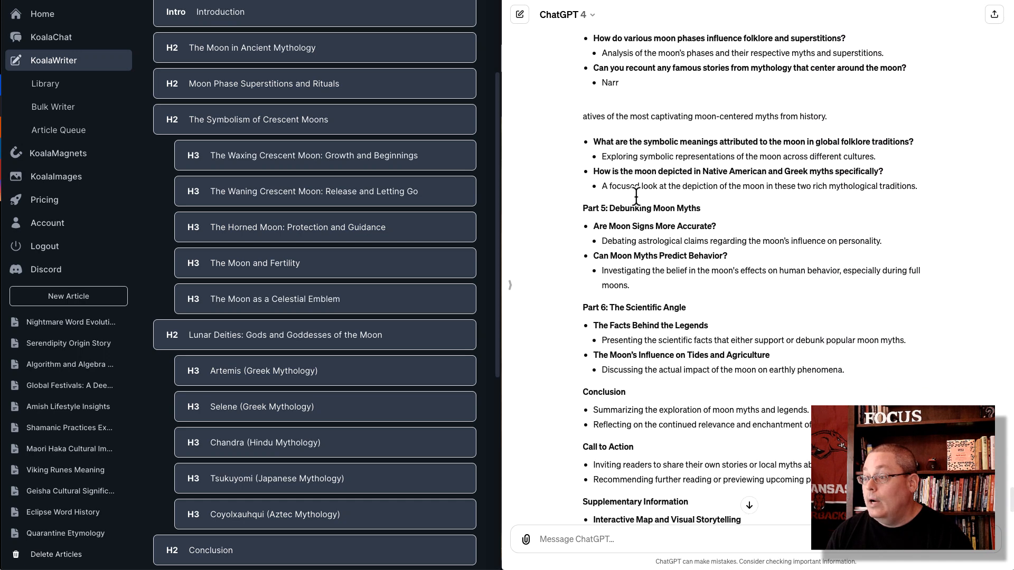
scroll(637, 196, down, 3)
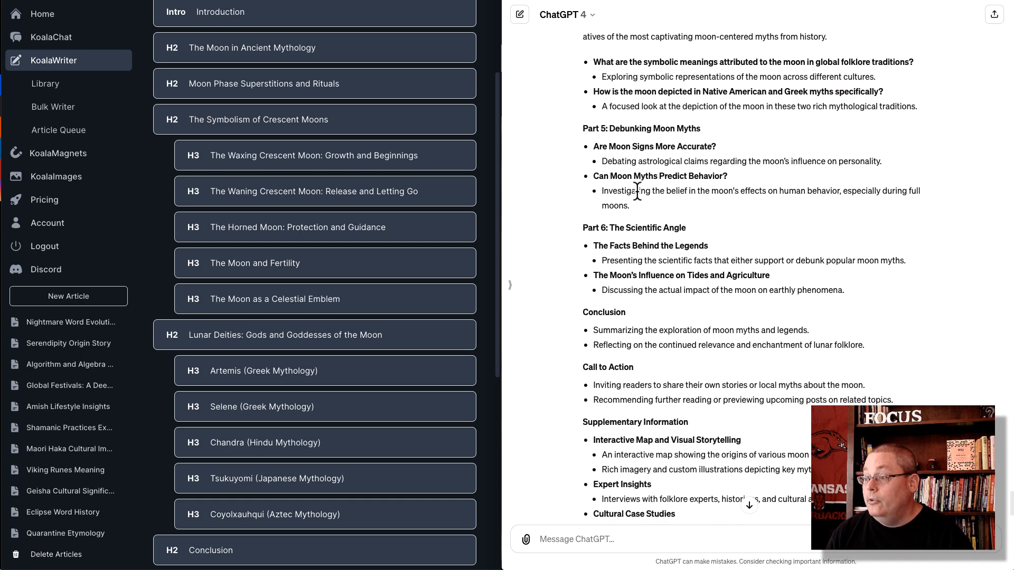
scroll(372, 283, down, 3)
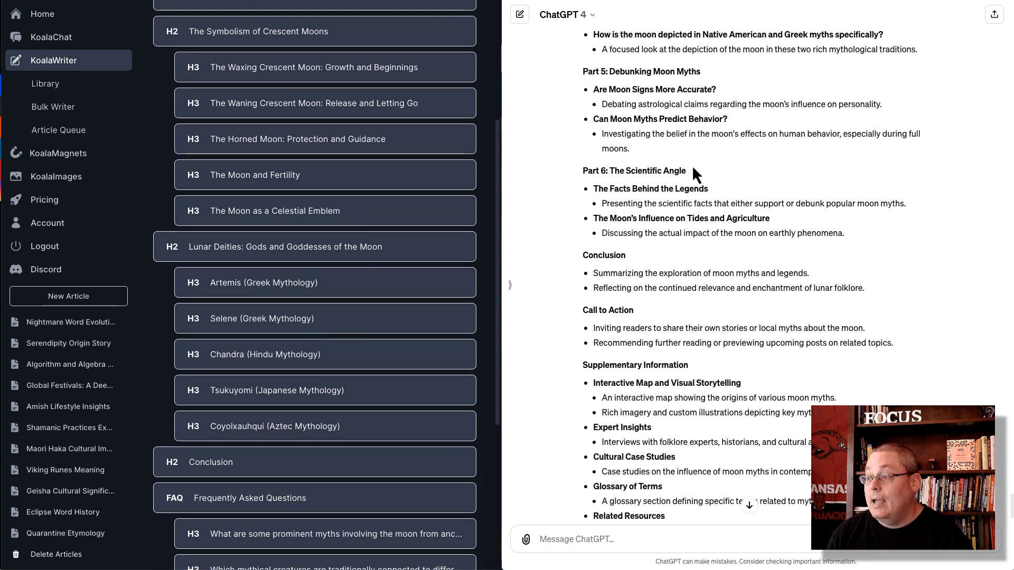
drag(685, 171, 580, 169)
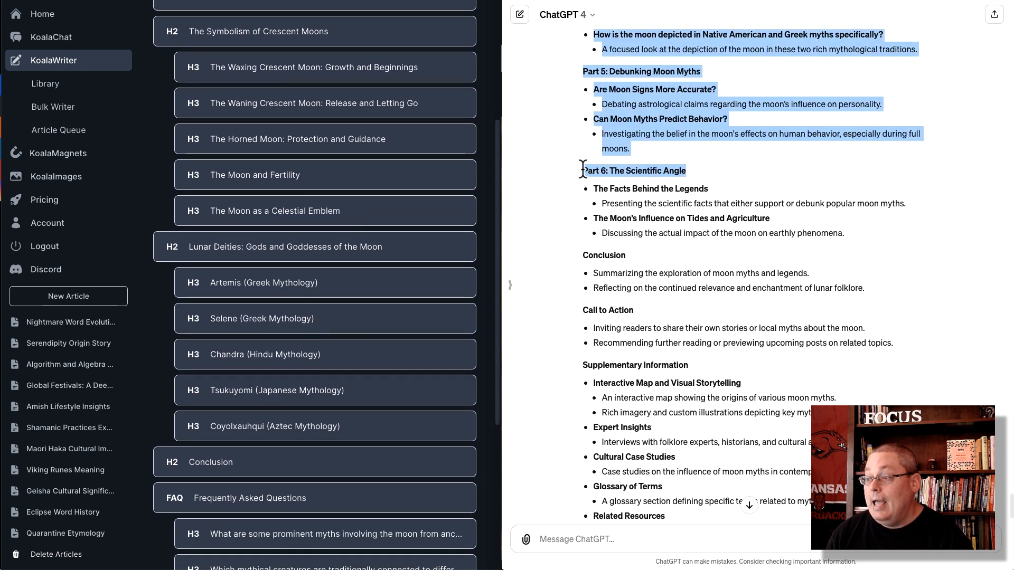
click(603, 171)
triple_click(603, 171)
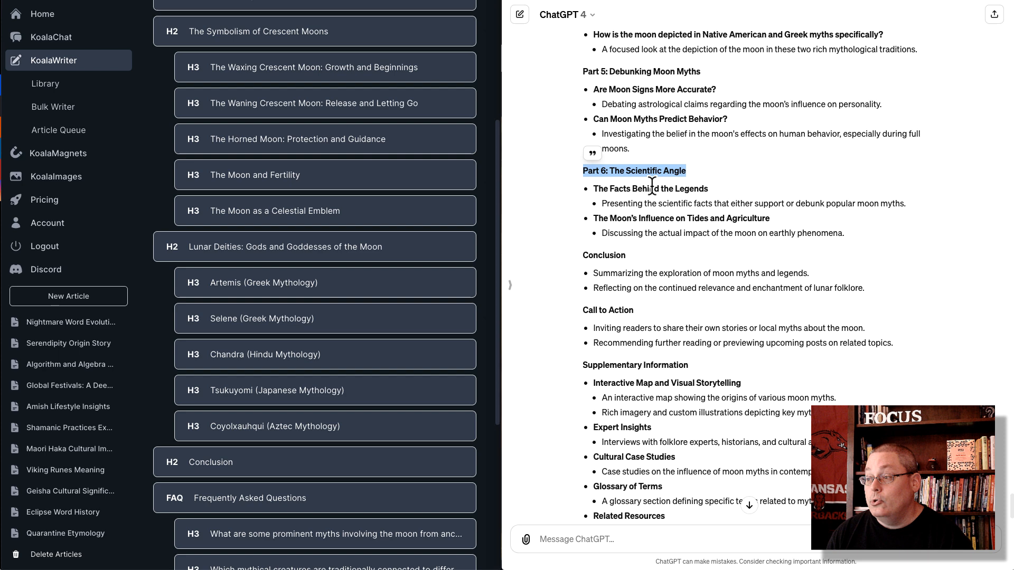
click(679, 190)
scroll(680, 191, down, 2)
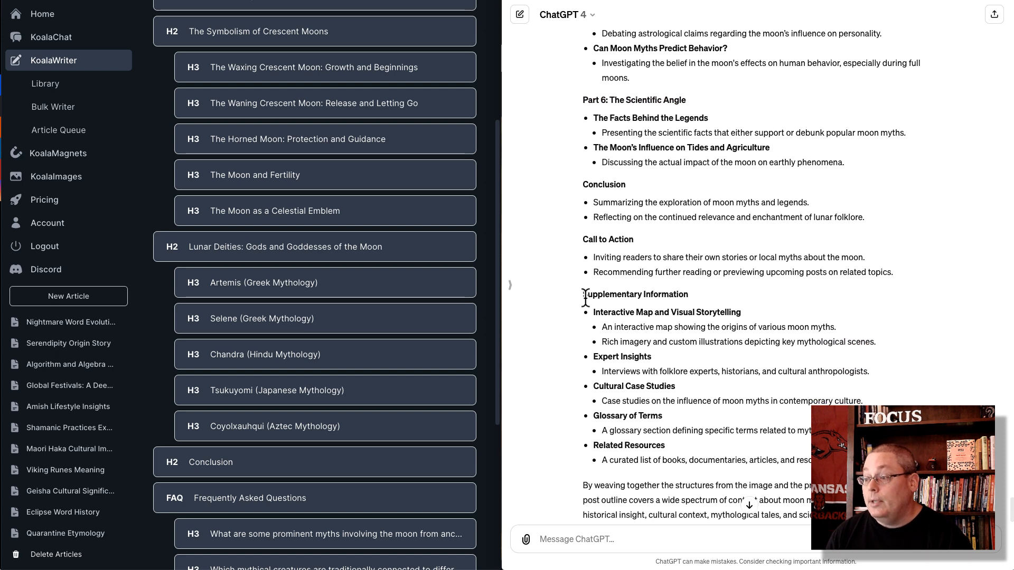
Step: Highlight the Supplementary Information section of ChatGPT's outline, clear the highlight and review the outline back up to its title
drag(582, 294, 808, 460)
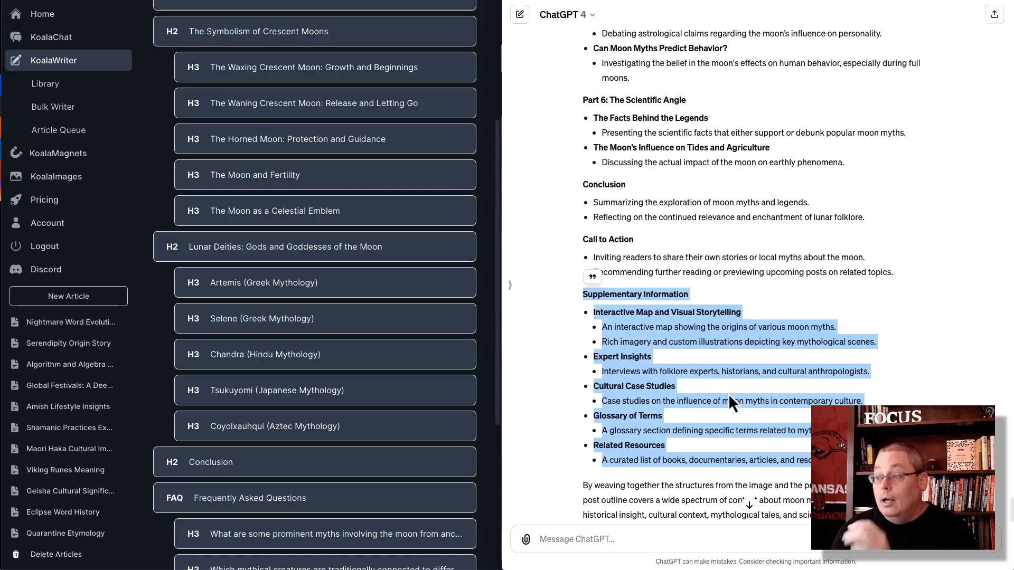
click(727, 352)
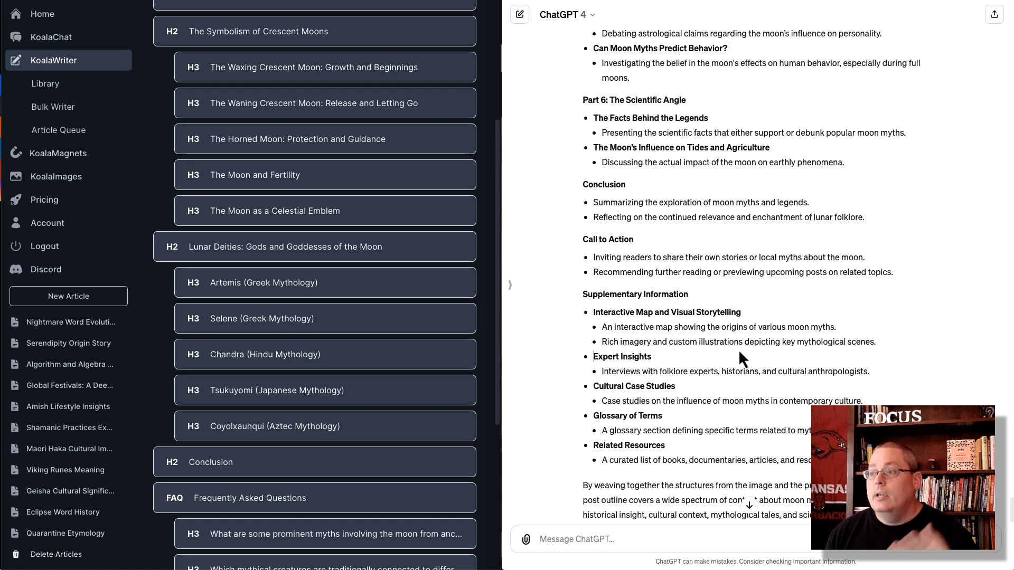
scroll(733, 356, up, 4)
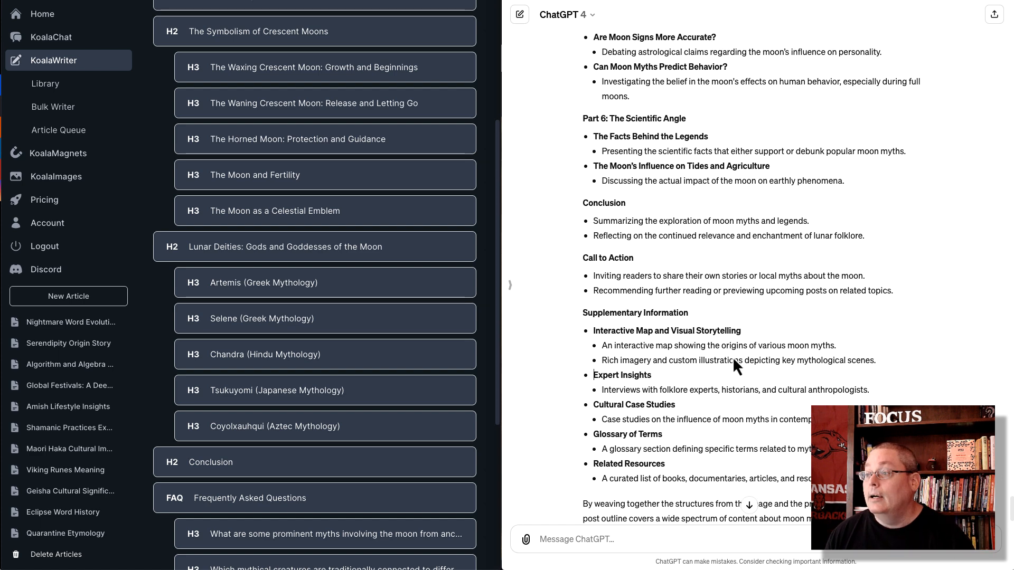
scroll(734, 357, up, 4)
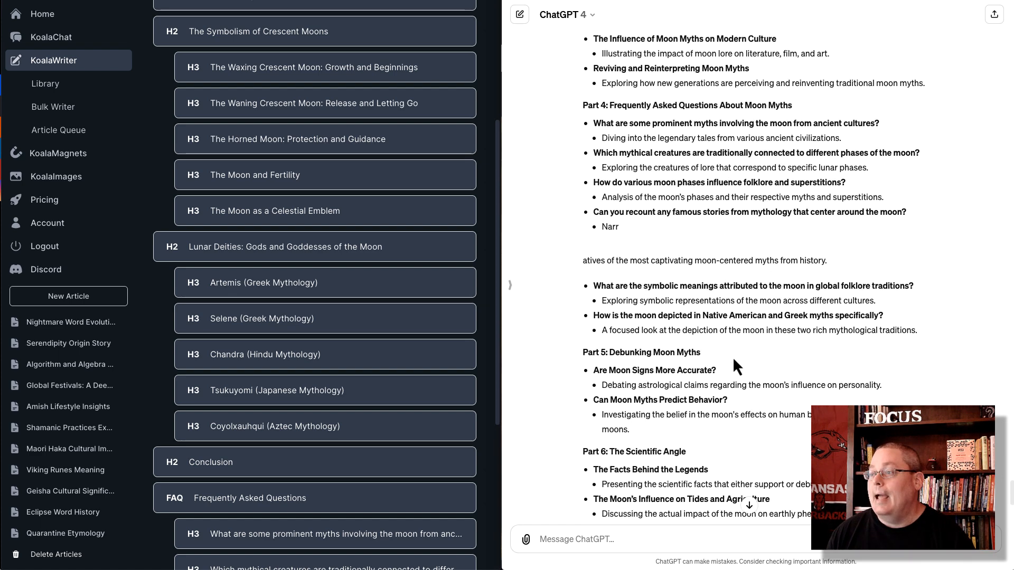
scroll(733, 356, up, 4)
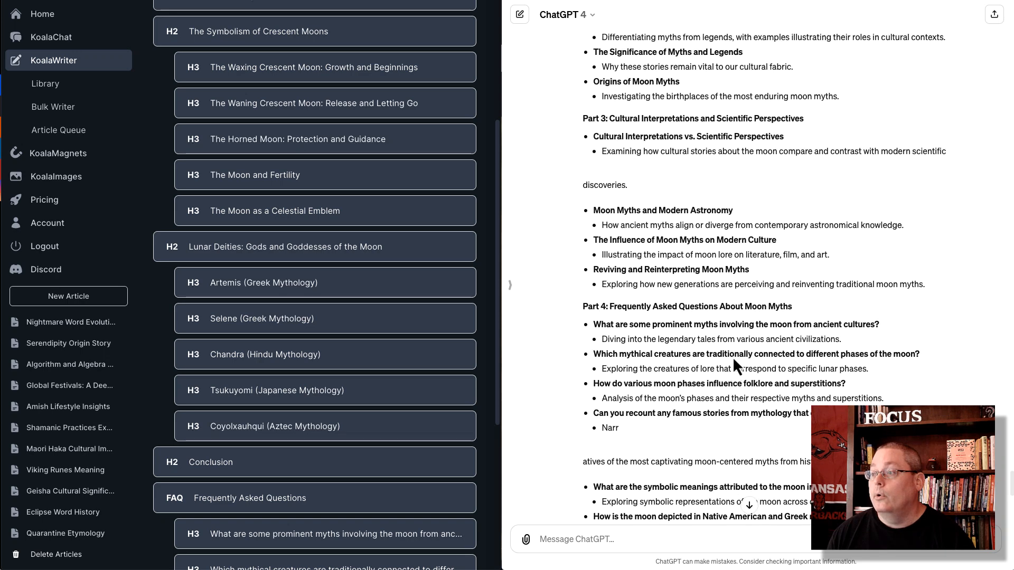
scroll(733, 356, up, 5)
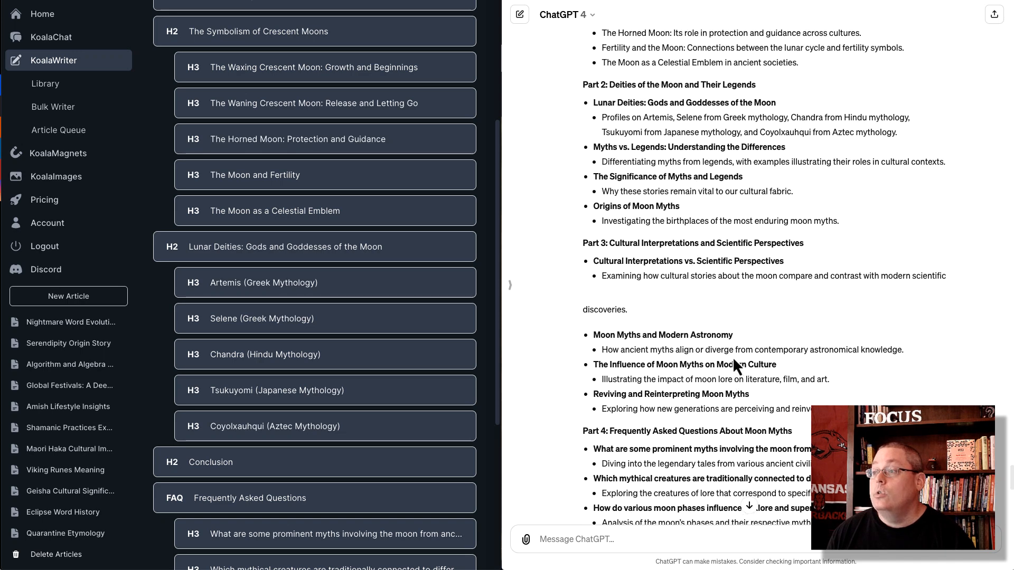
scroll(733, 357, up, 4)
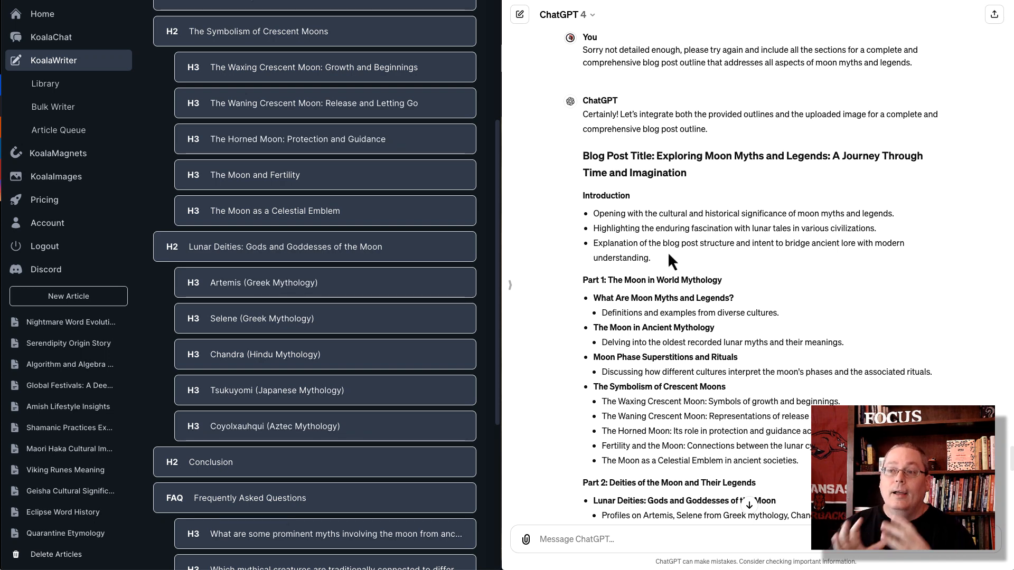
scroll(309, 249, up, 5)
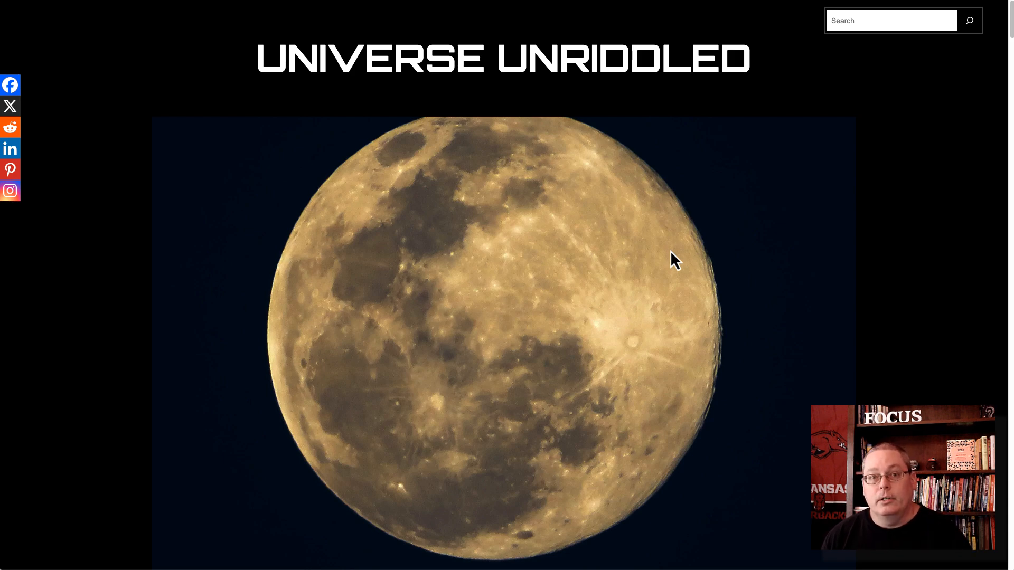
Step: Read the Moon Phase Mythology & Folklore article from its title through the table of moon gods and goddesses
scroll(670, 257, down, 7)
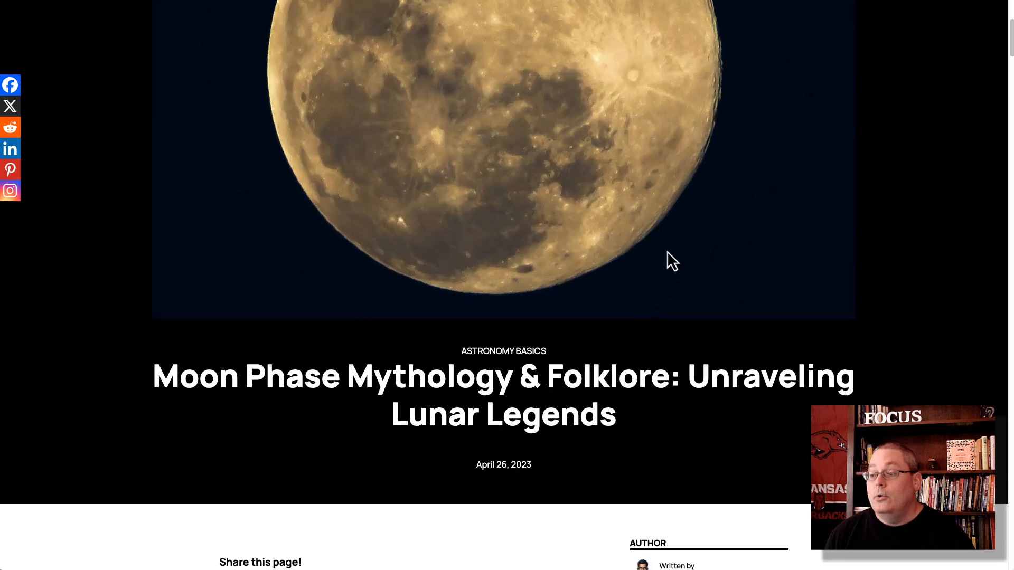
scroll(667, 252, down, 3)
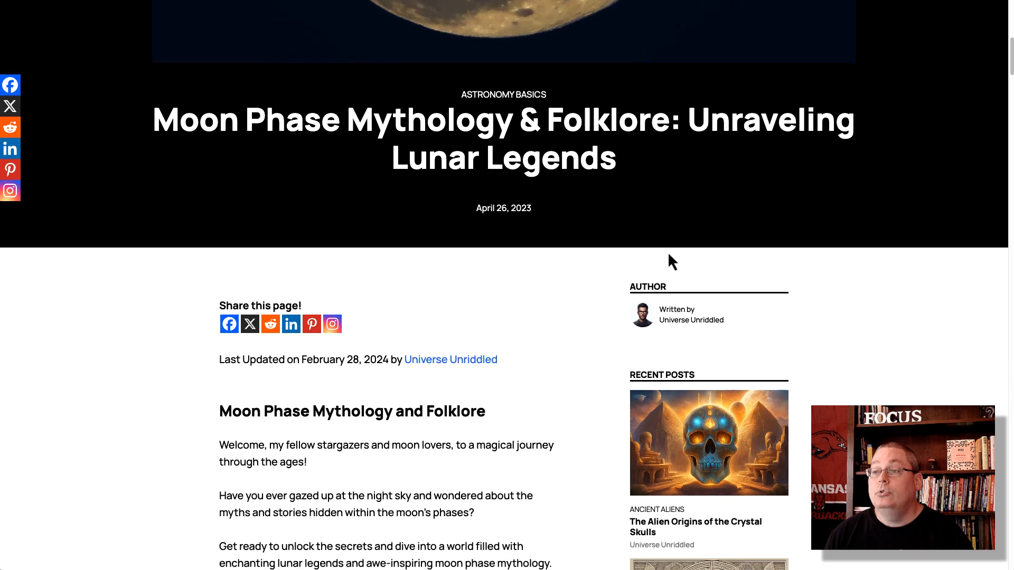
scroll(669, 255, down, 2)
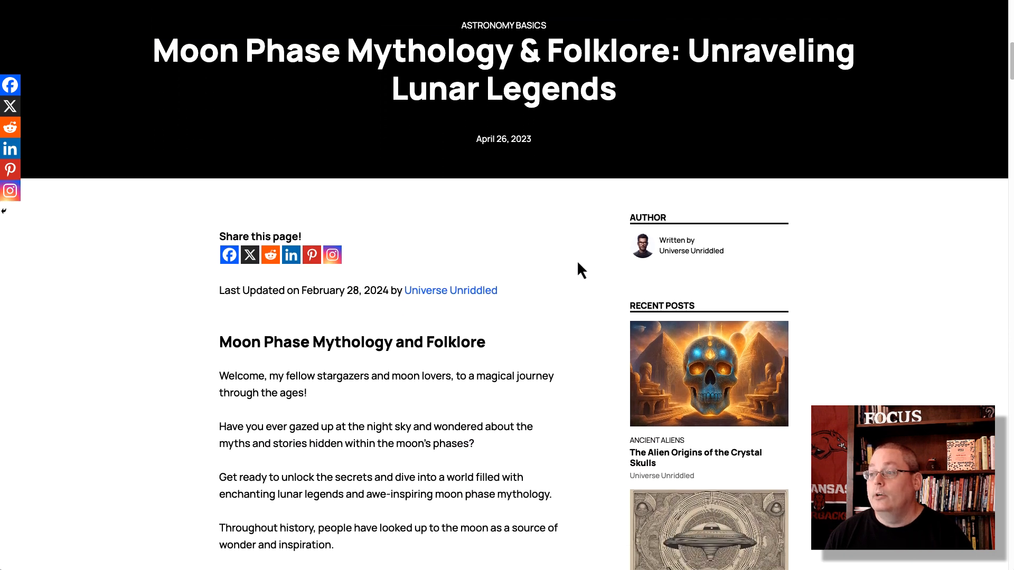
scroll(575, 264, down, 3)
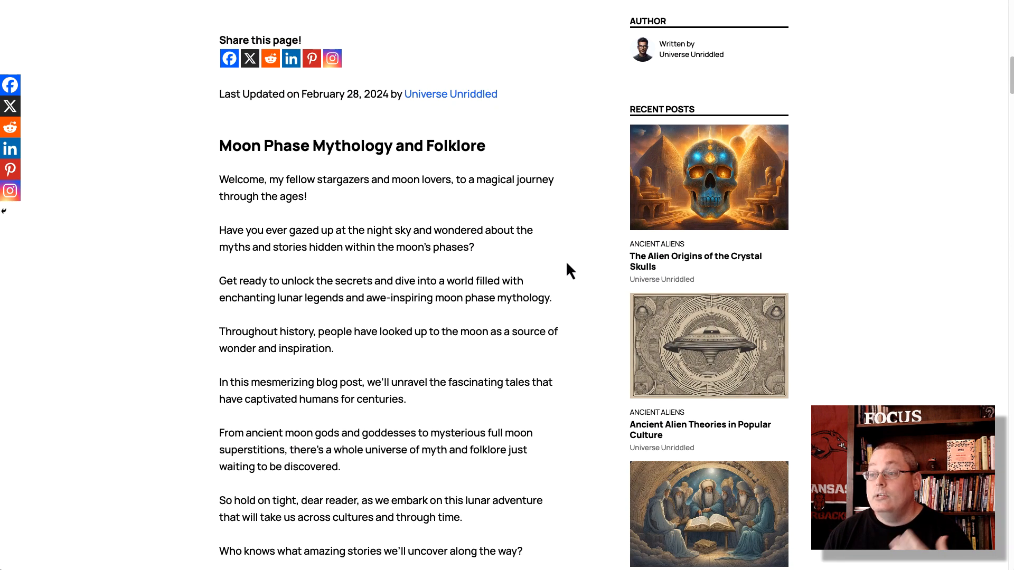
scroll(568, 264, down, 3)
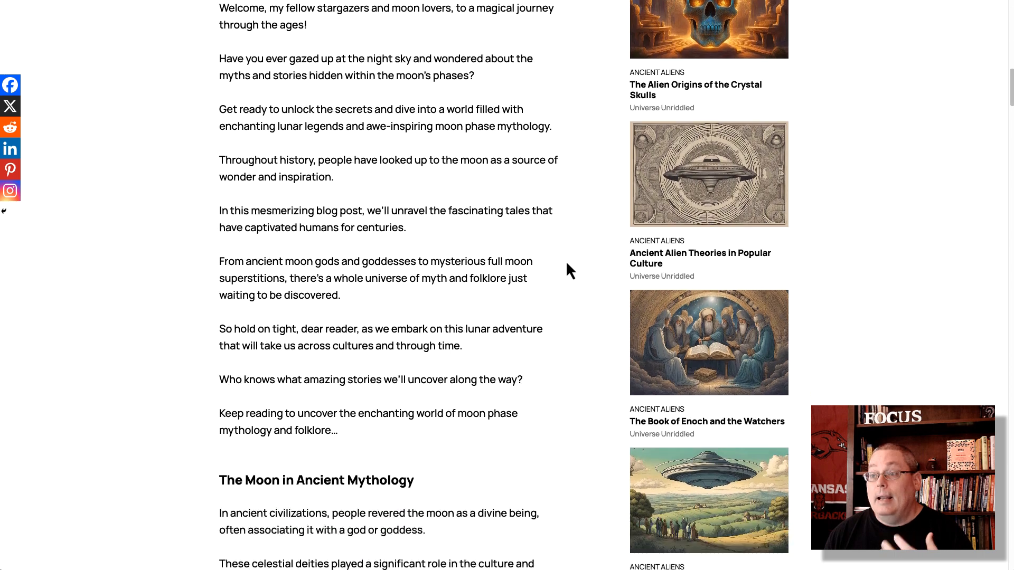
scroll(567, 264, down, 6)
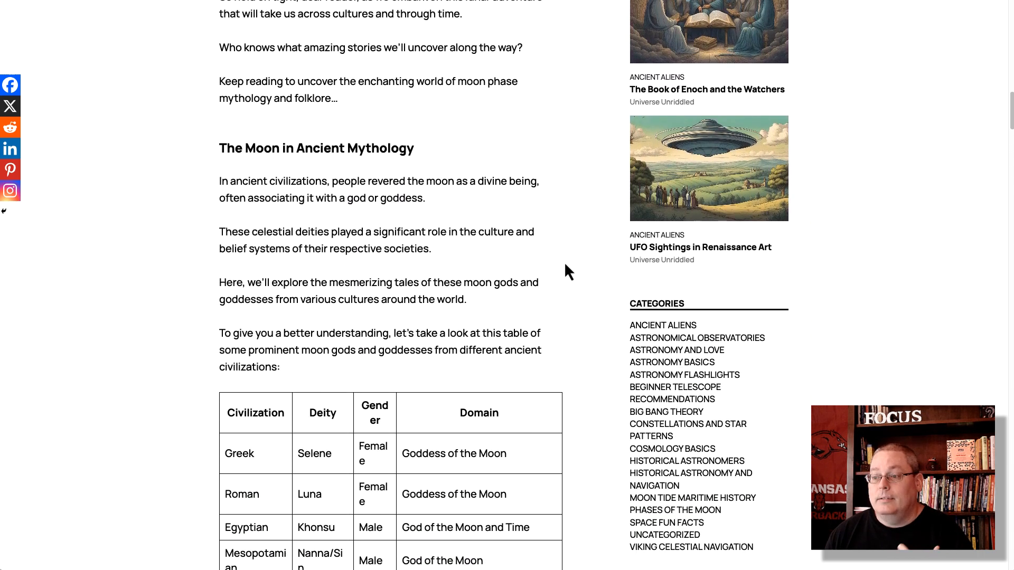
scroll(565, 265, down, 5)
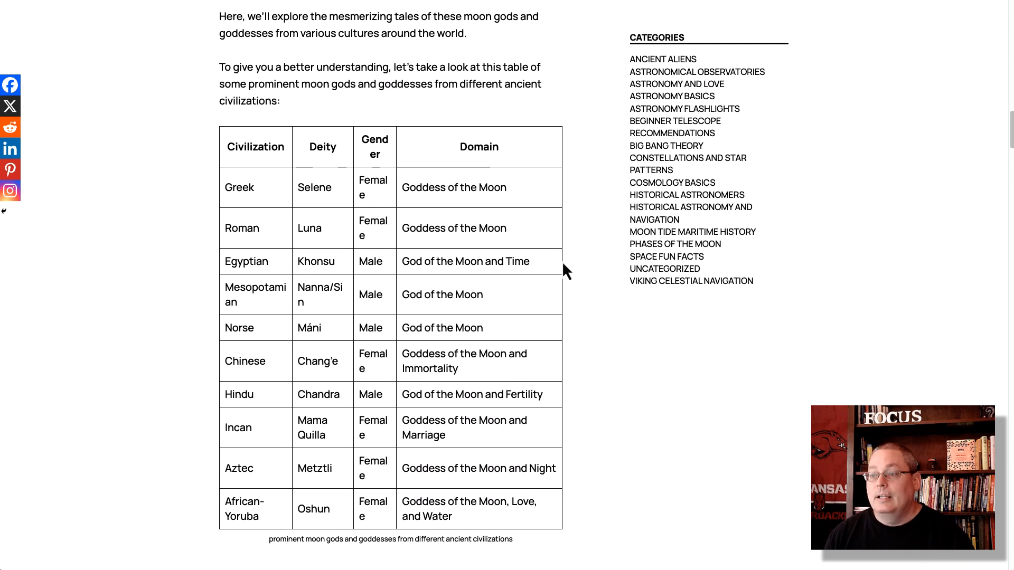
scroll(423, 256, down, 1)
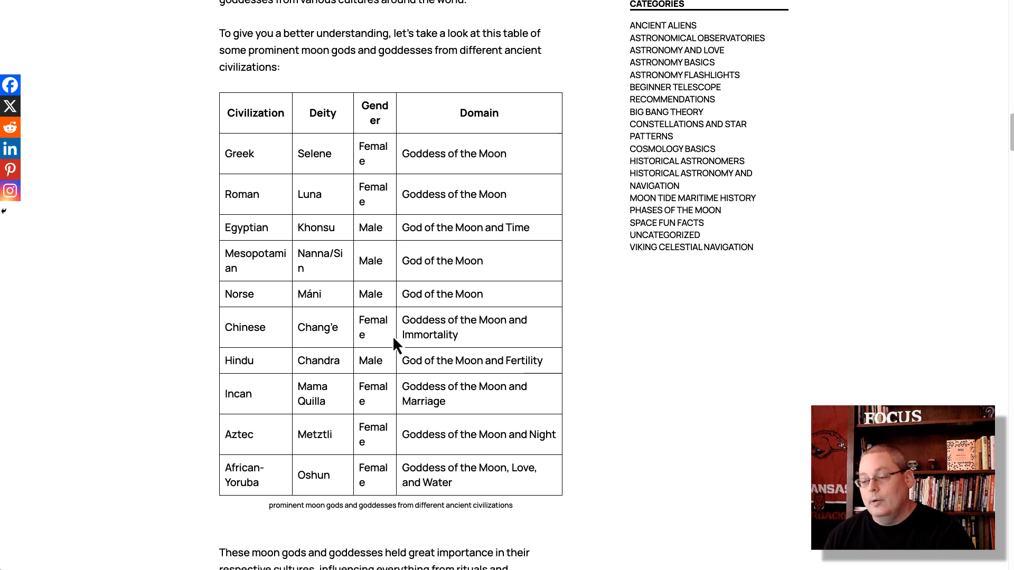
Step: Review the Moon Phase Superstitions and Rituals section, including the Amazon book recommendations and the affiliate note
scroll(395, 337, down, 7)
scroll(395, 344, down, 10)
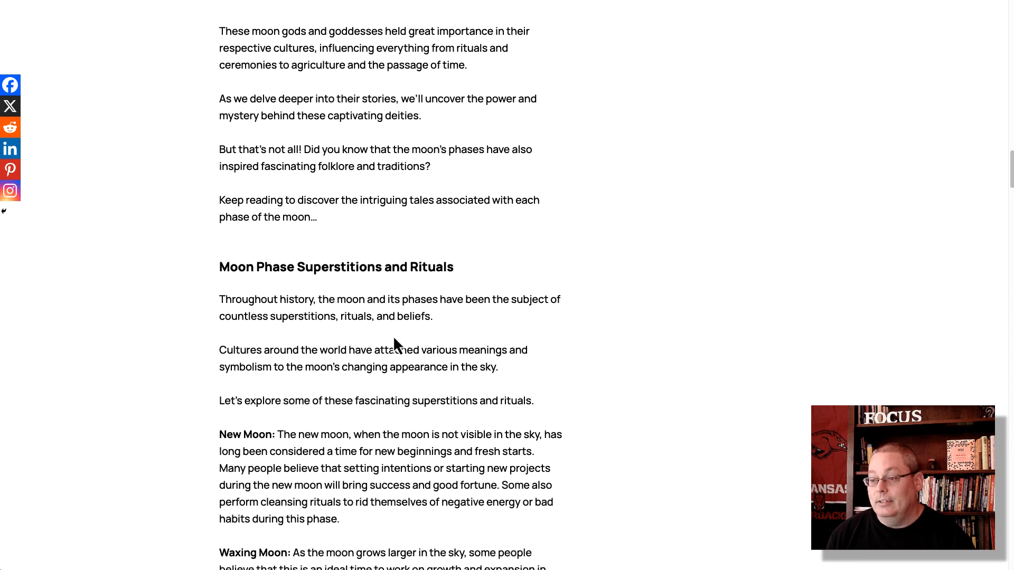
scroll(395, 340, down, 7)
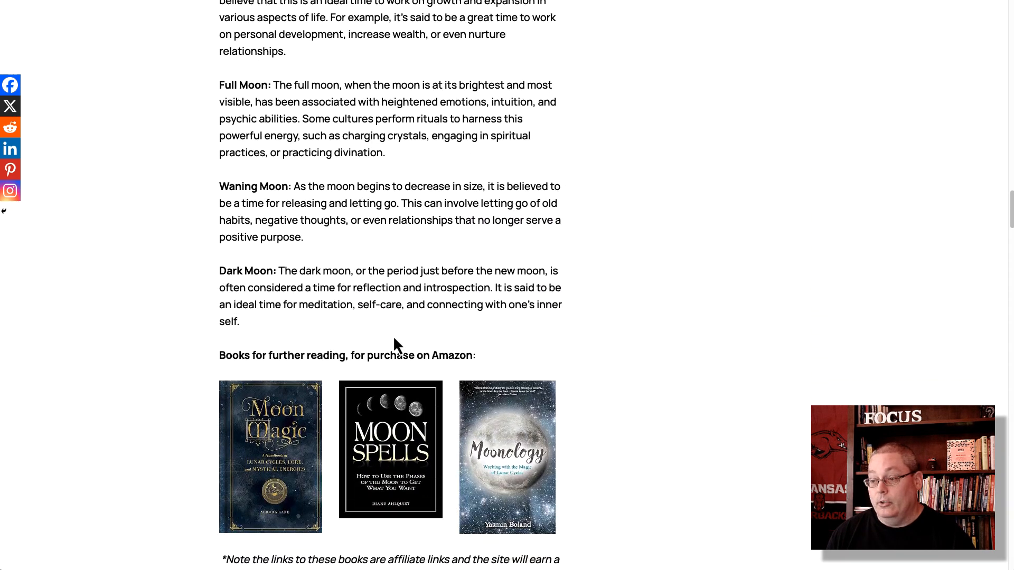
scroll(396, 343, down, 1)
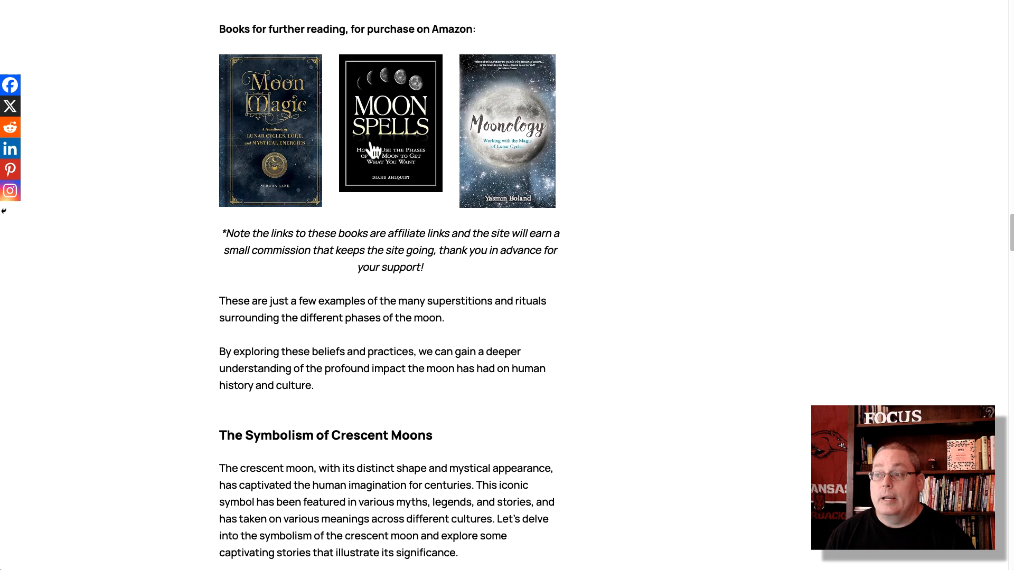
scroll(395, 170, down, 1)
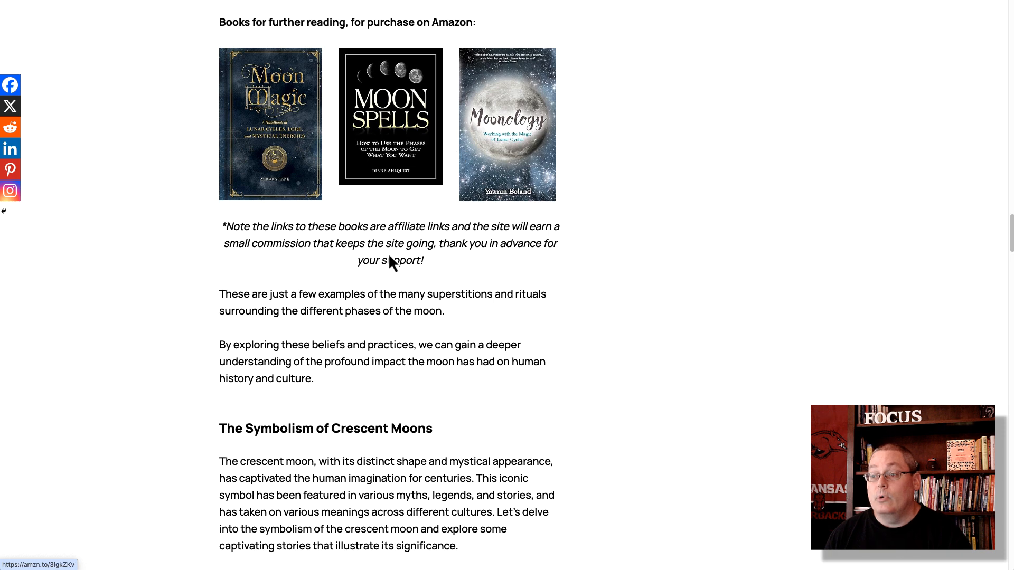
Step: Examine the crescent moon symbolism and lunar deities sections with their external links, and return to the article's beginning
scroll(351, 310, down, 5)
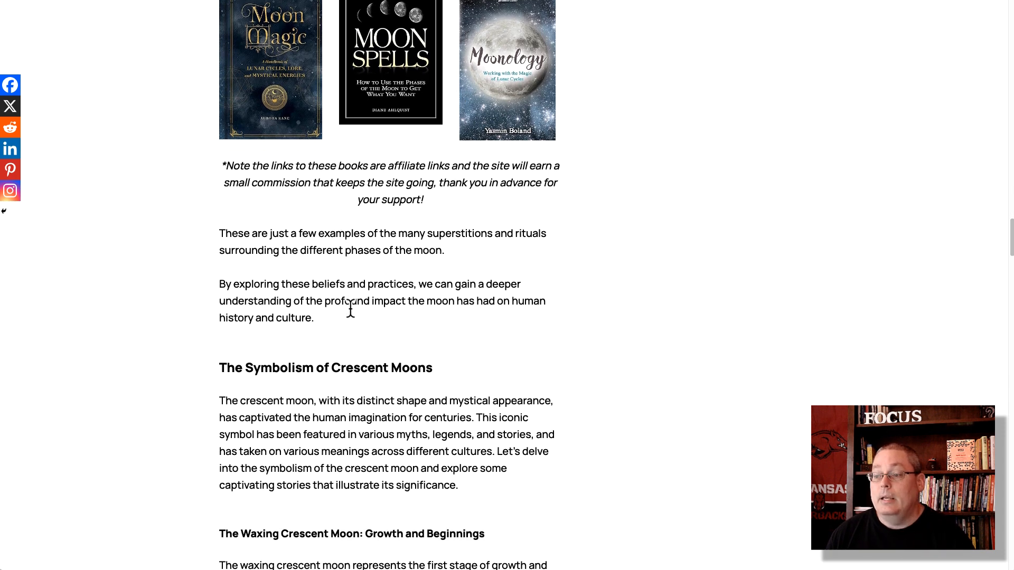
scroll(352, 314, down, 14)
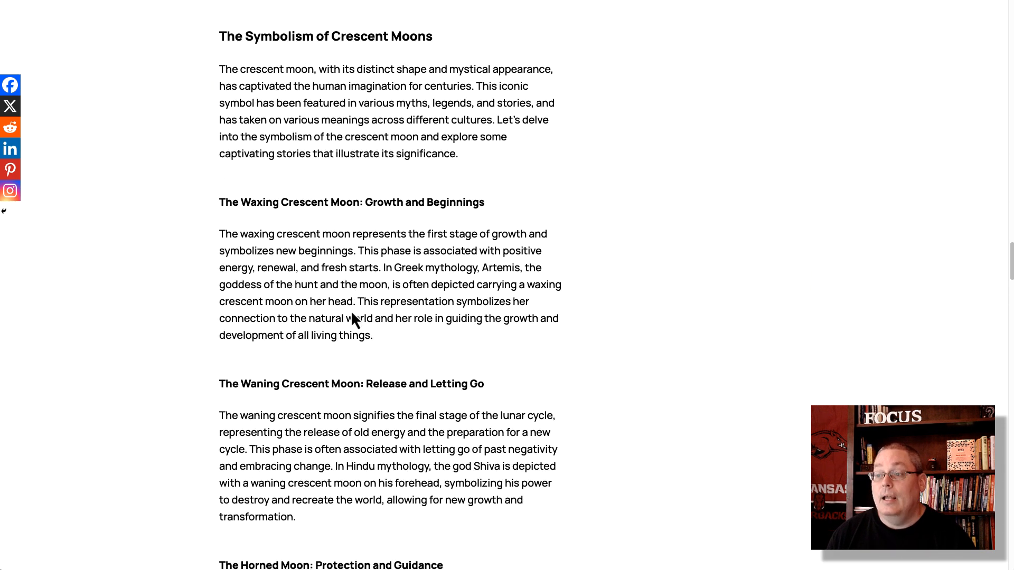
scroll(351, 314, down, 13)
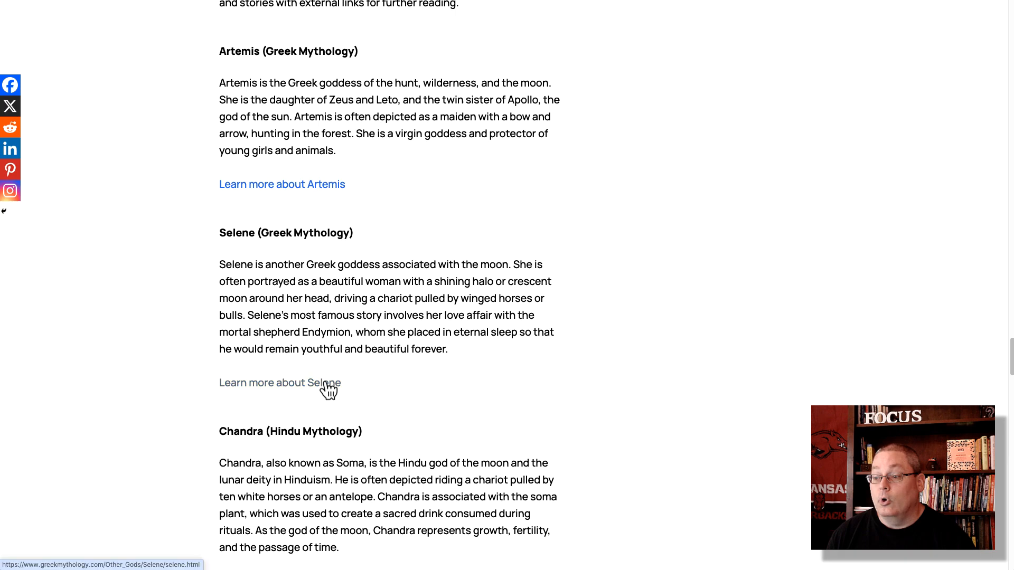
scroll(373, 389, down, 5)
scroll(403, 379, up, 20)
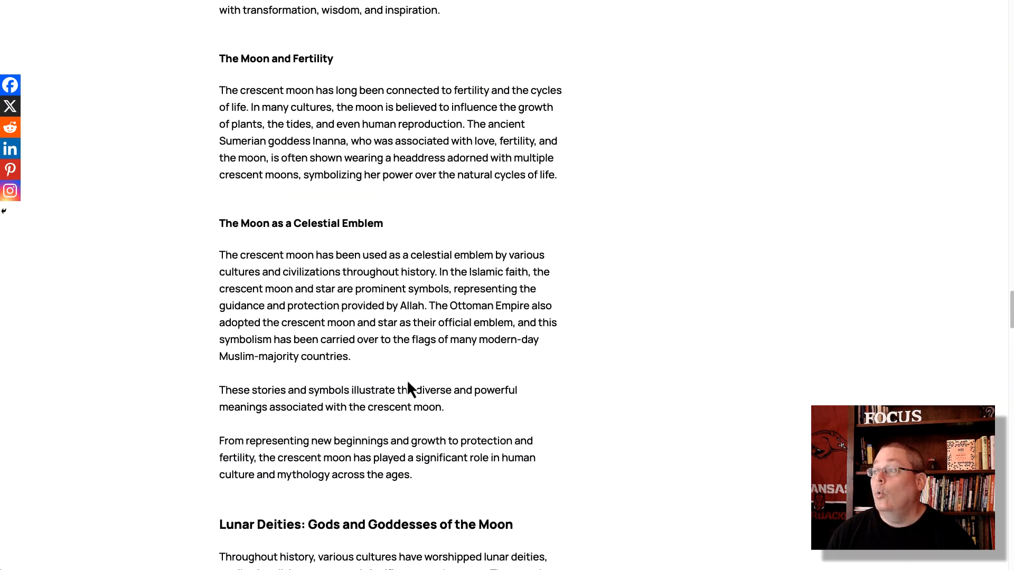
scroll(408, 379, up, 20)
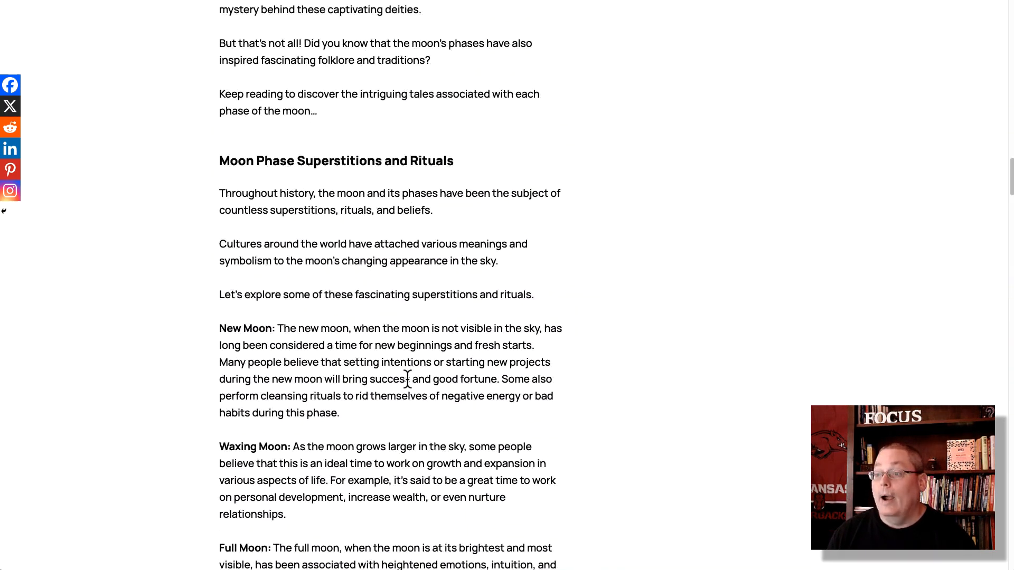
scroll(408, 379, up, 20)
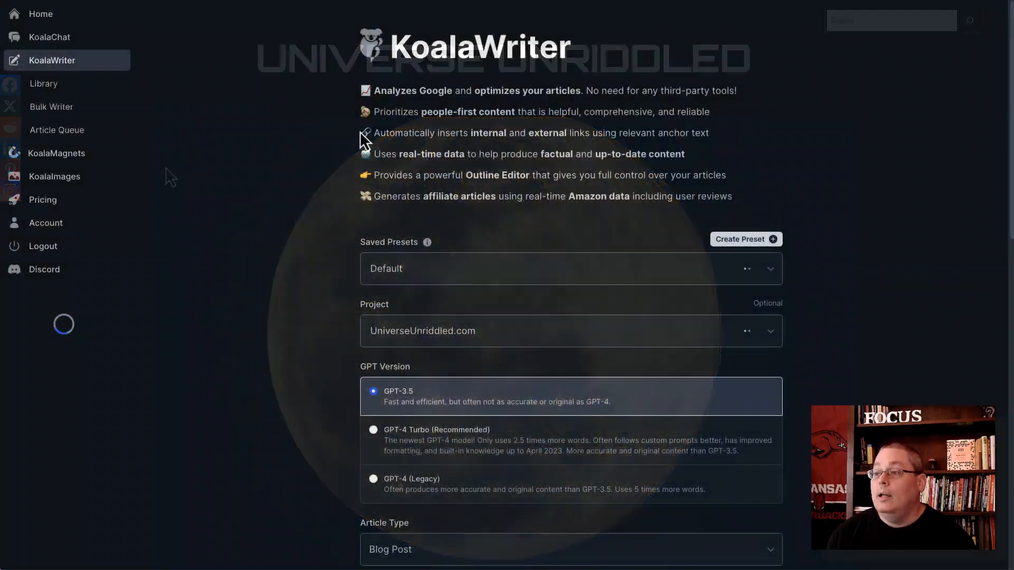
Step: In KoalaWriter, compare the GPT-3.5 and GPT-4 Turbo options and choose GPT-4 Turbo as the article's GPT version
scroll(325, 261, down, 4)
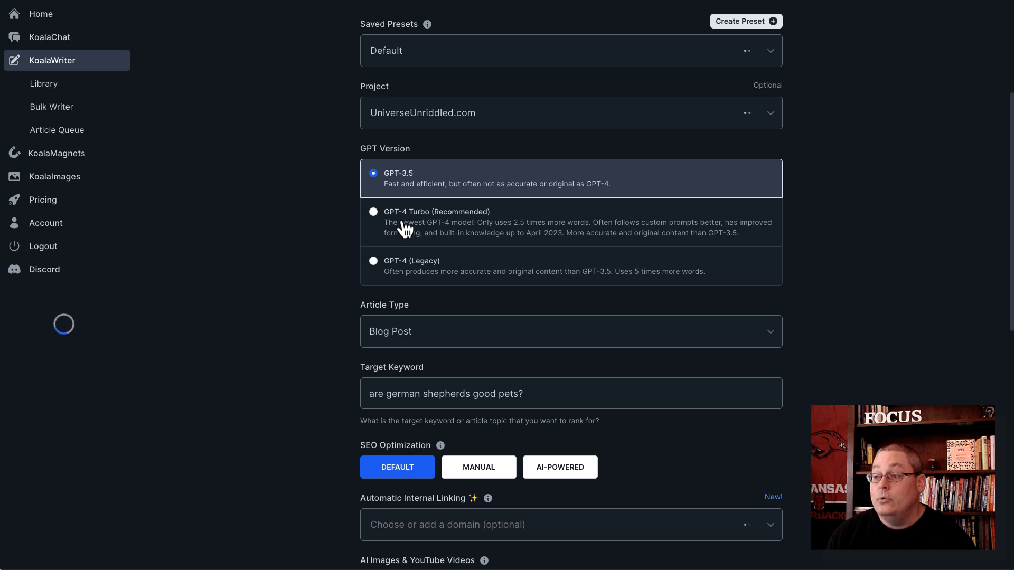
click(405, 229)
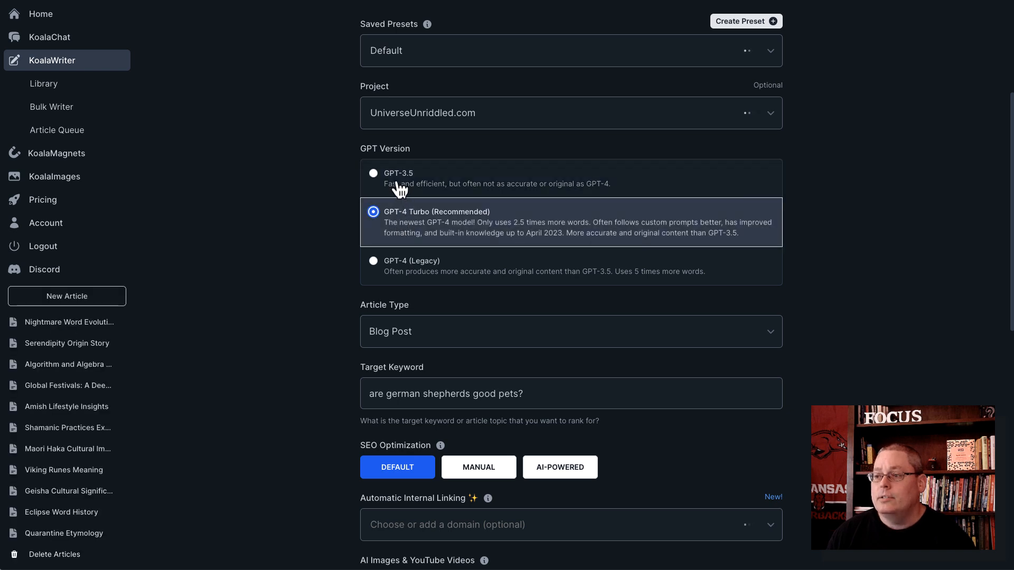
click(400, 189)
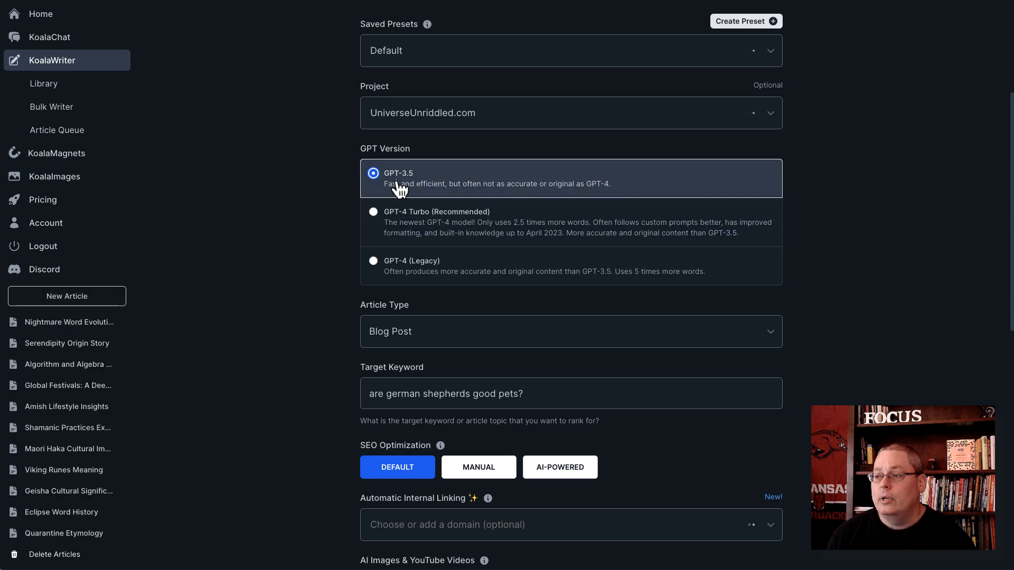
click(410, 227)
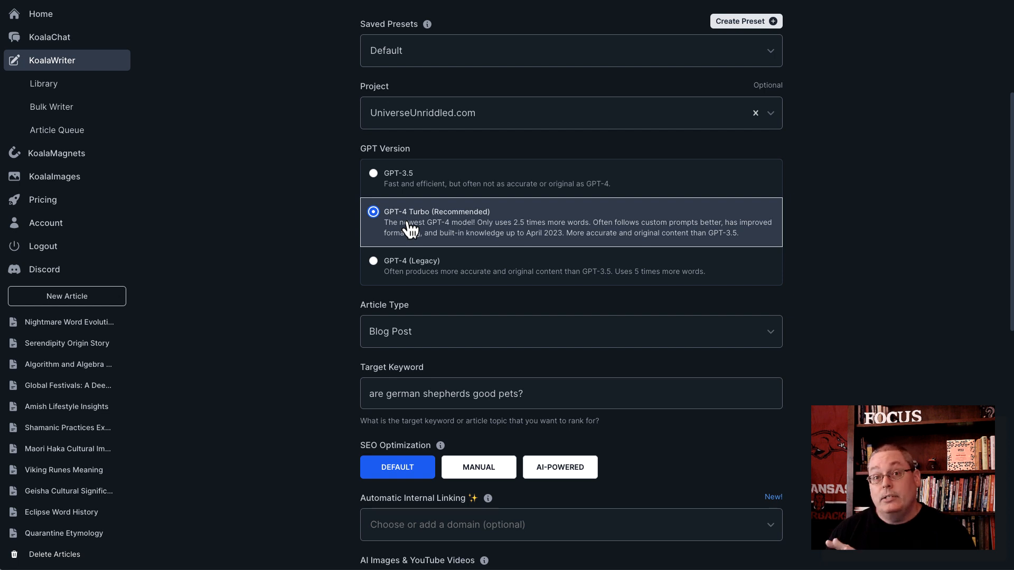
Step: Set the article type to Rewrite Blog Post
scroll(268, 296, down, 1)
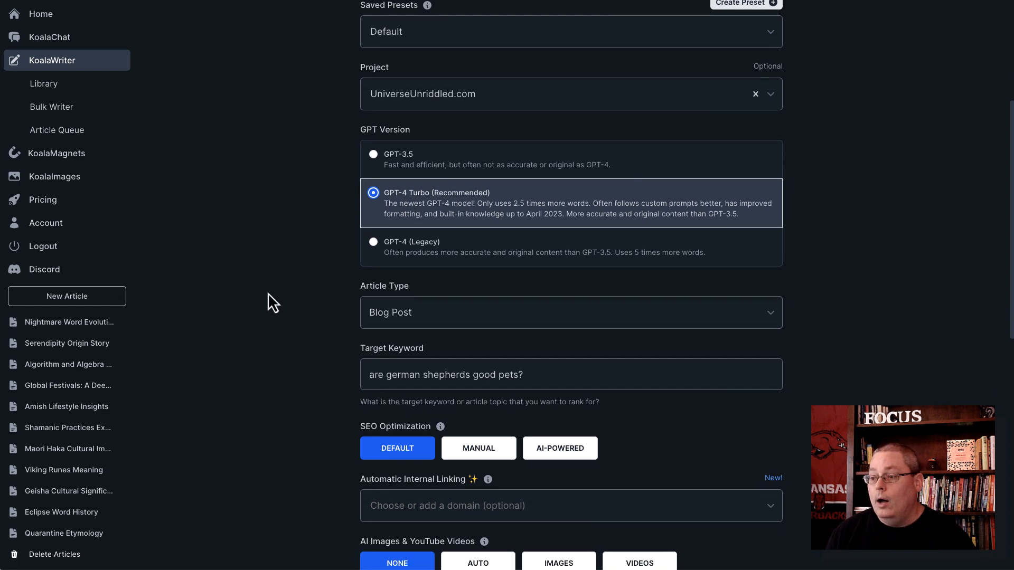
scroll(423, 218, down, 2)
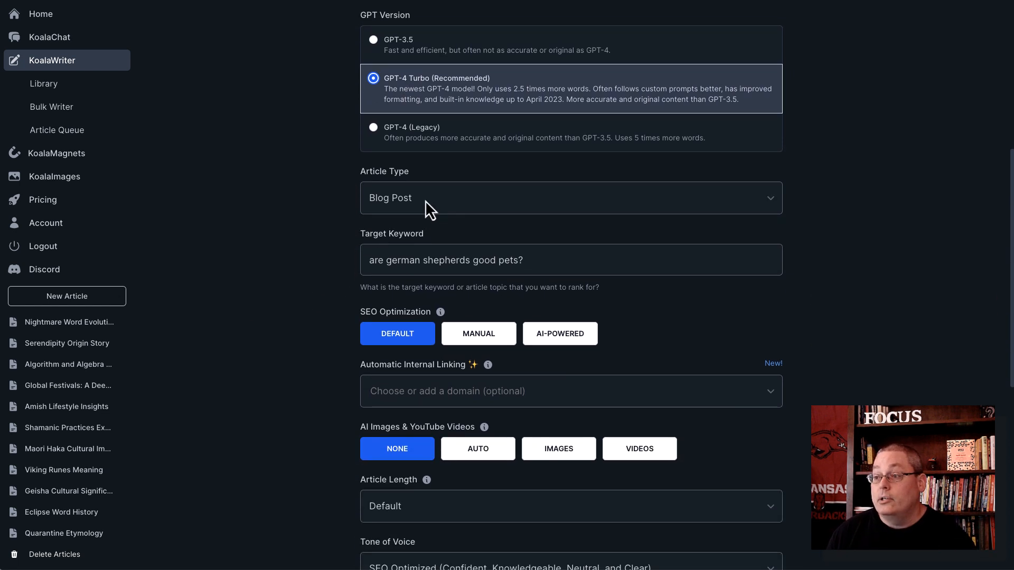
click(426, 200)
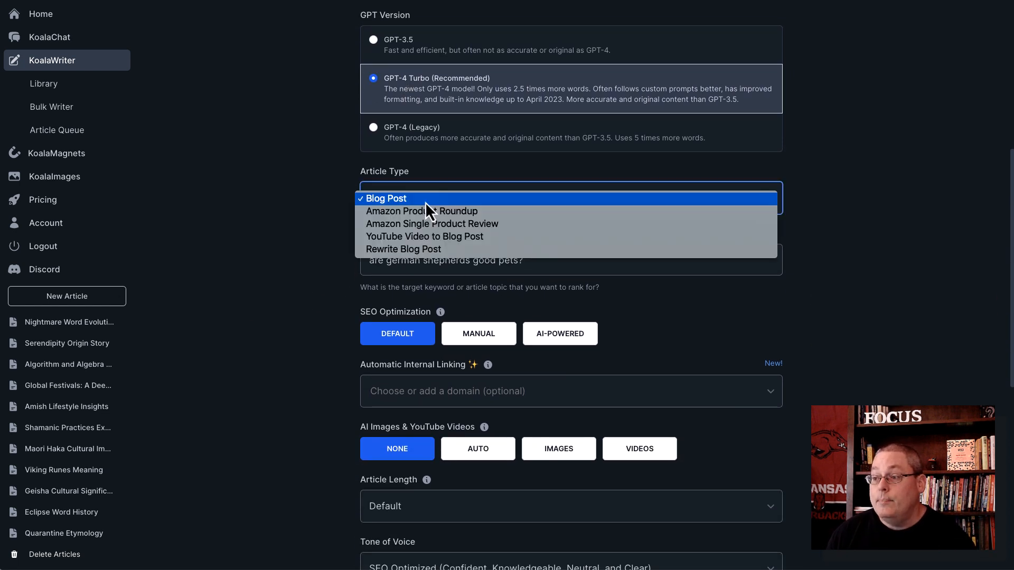
click(423, 254)
scroll(338, 252, down, 1)
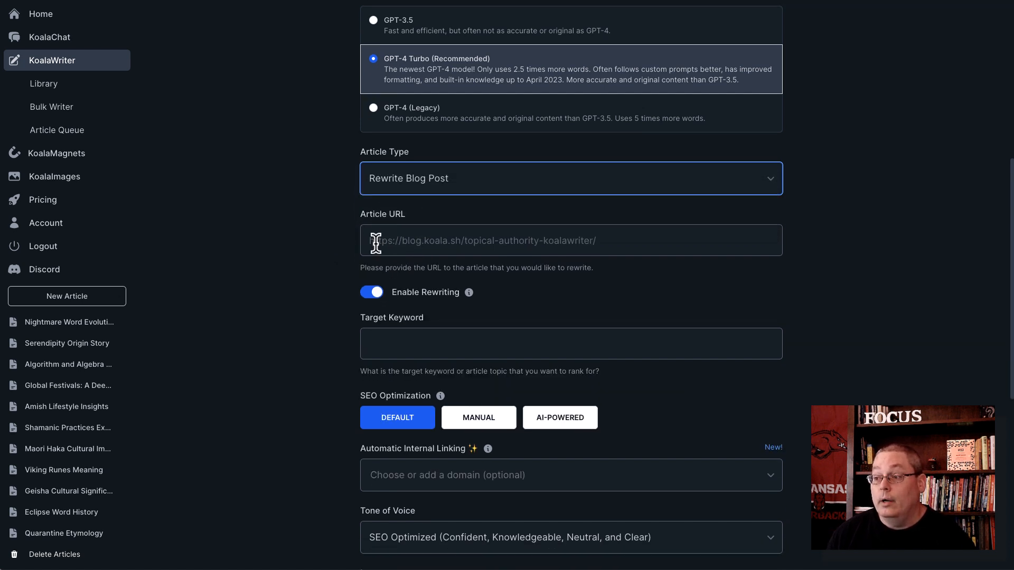
Step: Read the explanation of the Enable Rewriting option and turn the option off
scroll(375, 243, down, 1)
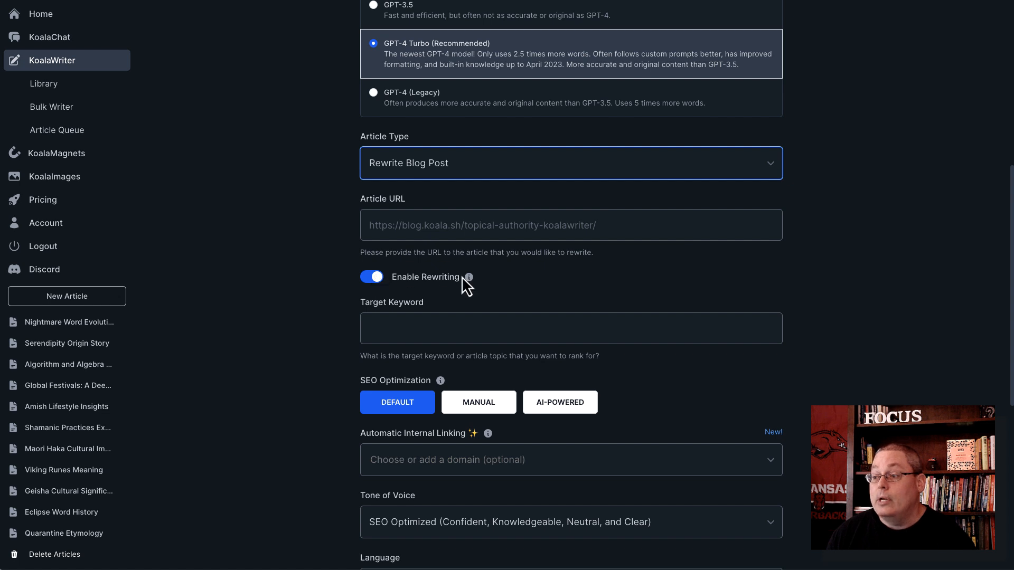
mouse_move(468, 278)
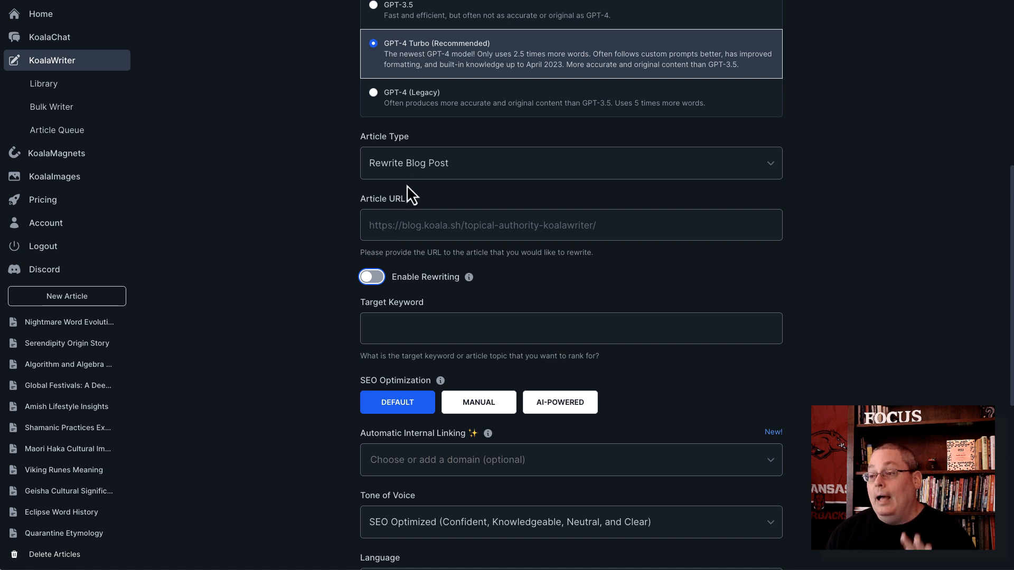
mouse_move(467, 278)
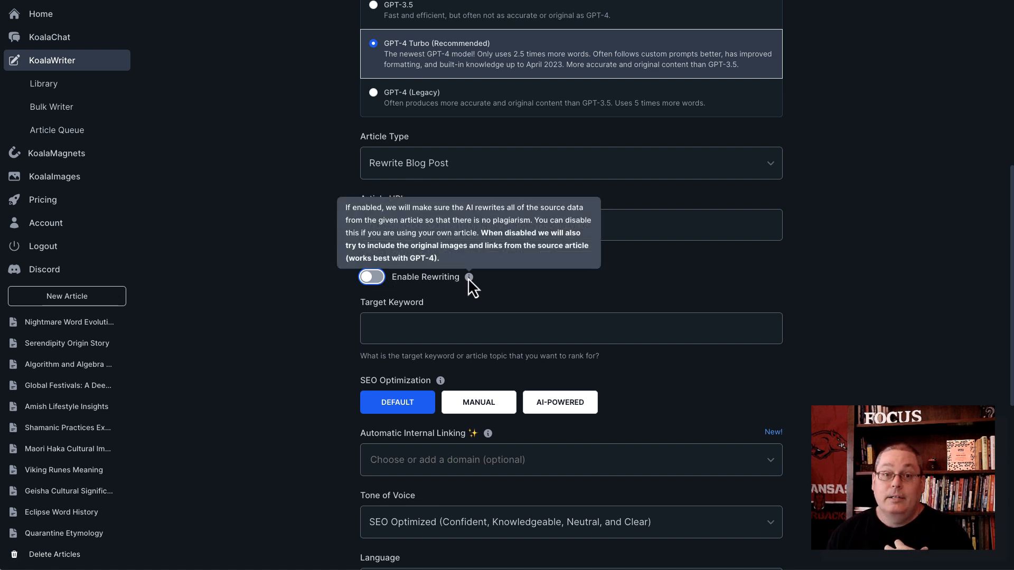
click(332, 305)
Step: Set SEO optimization to AI-Powered and choose universeunriddled.com as the automatic internal linking domain
scroll(417, 312, down, 3)
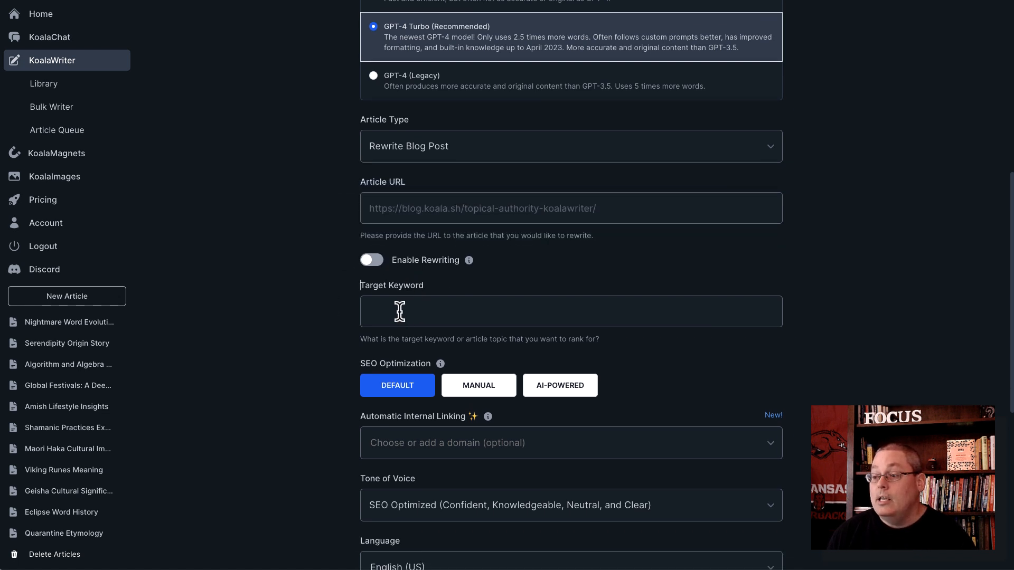
click(560, 320)
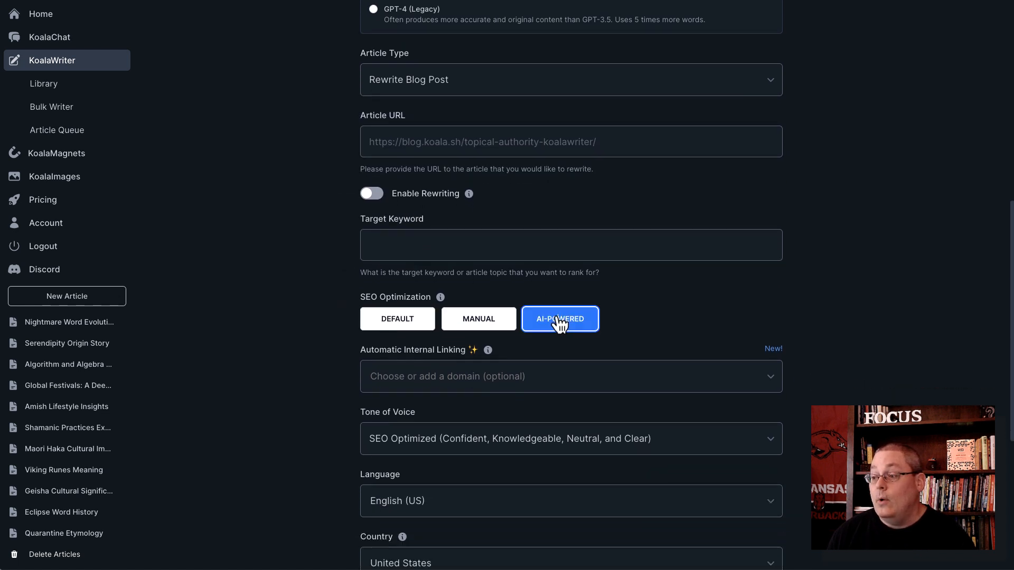
scroll(340, 310, down, 5)
click(417, 246)
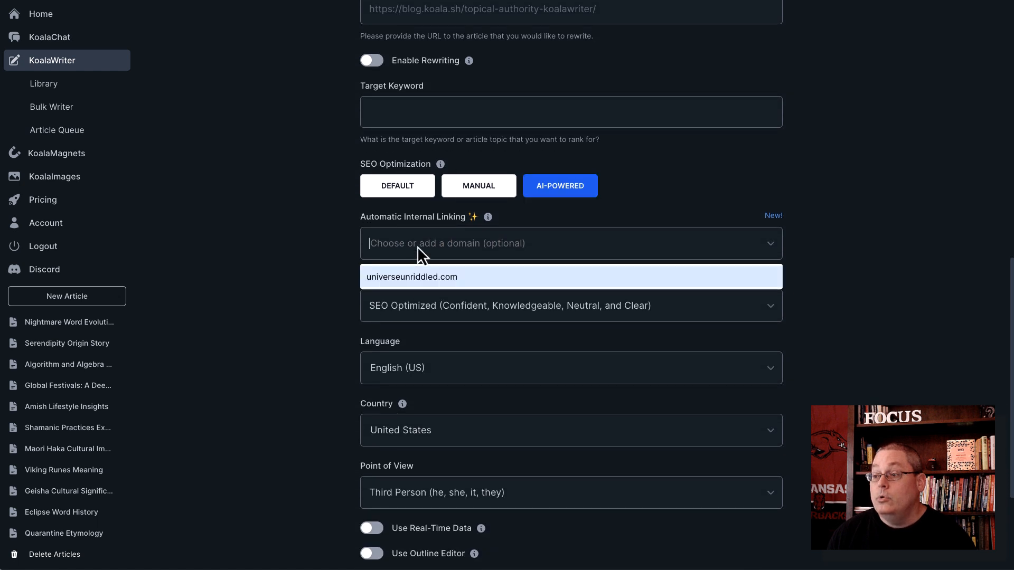
click(427, 274)
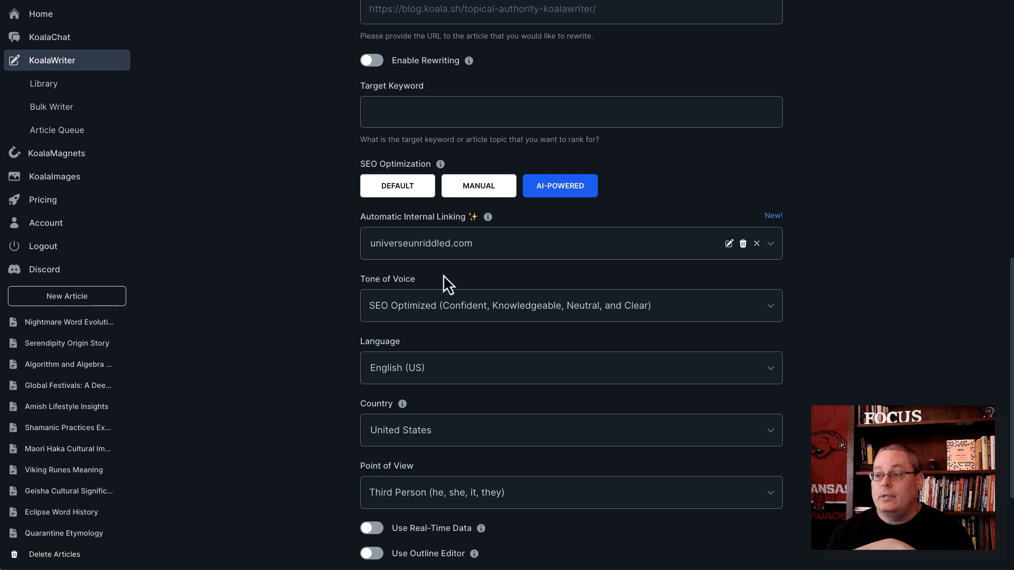
Step: Enable Key Takeaways, the FAQ Section, the Outline Editor and Real-Time Data, and read the explanation of the Outline Editor option
scroll(340, 286, down, 3)
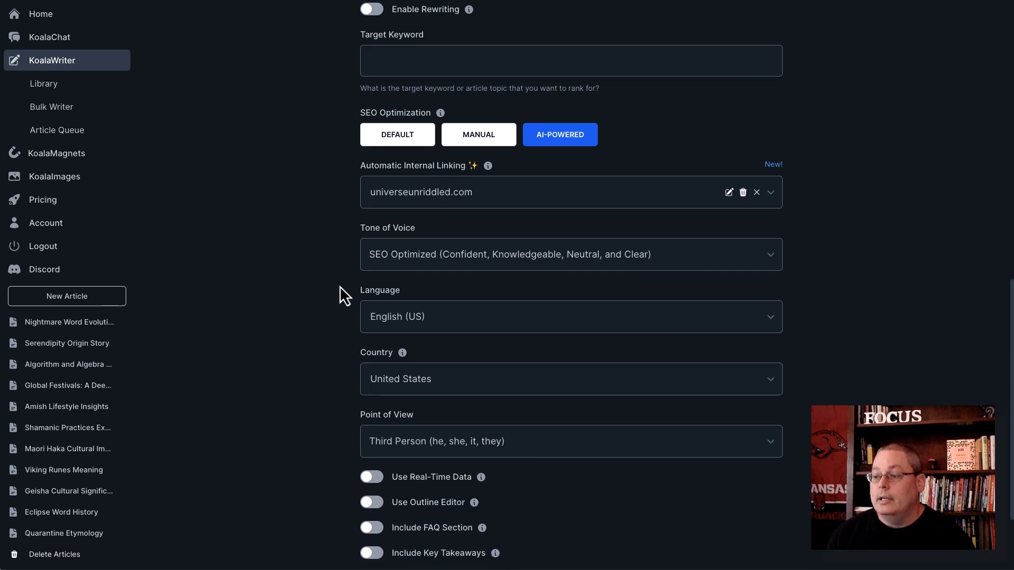
scroll(346, 282, down, 1)
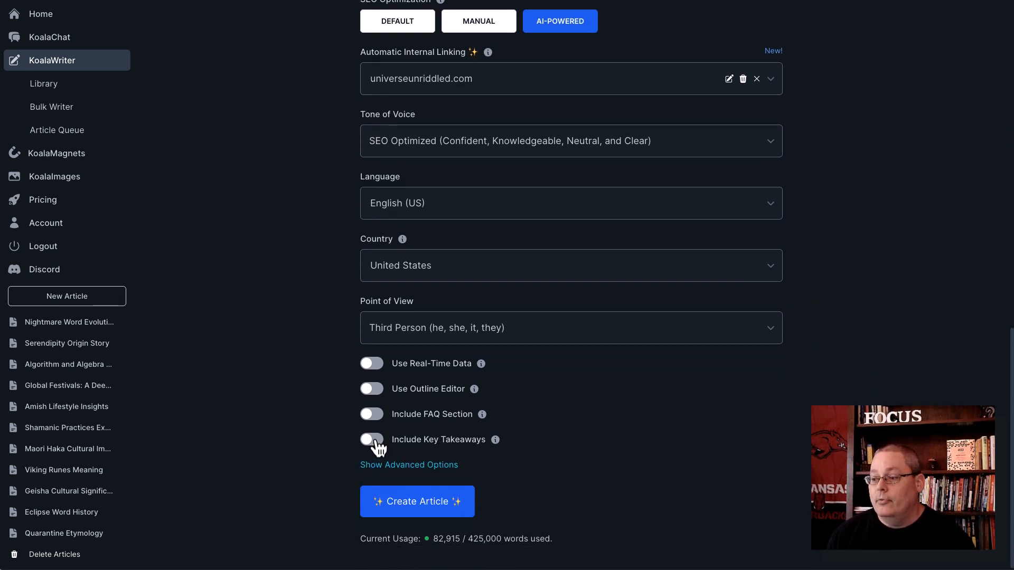
click(375, 441)
click(371, 415)
click(372, 390)
click(370, 364)
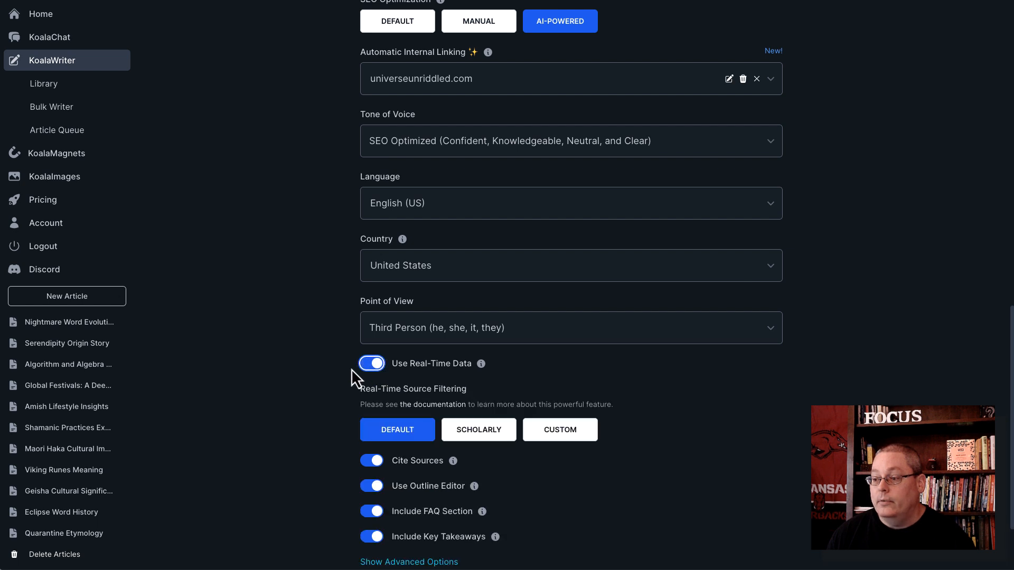
scroll(318, 384, down, 2)
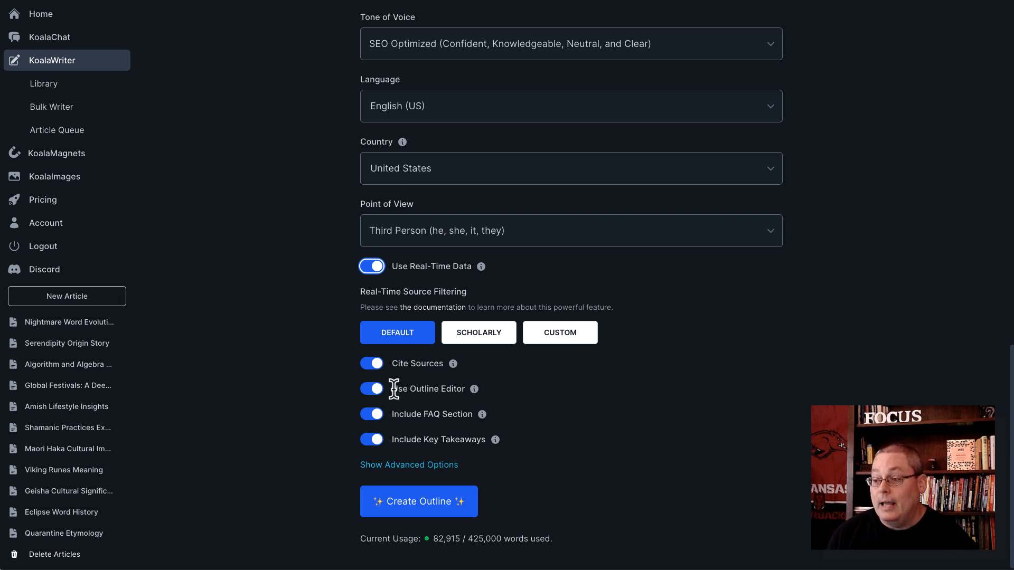
drag(394, 388, 464, 391)
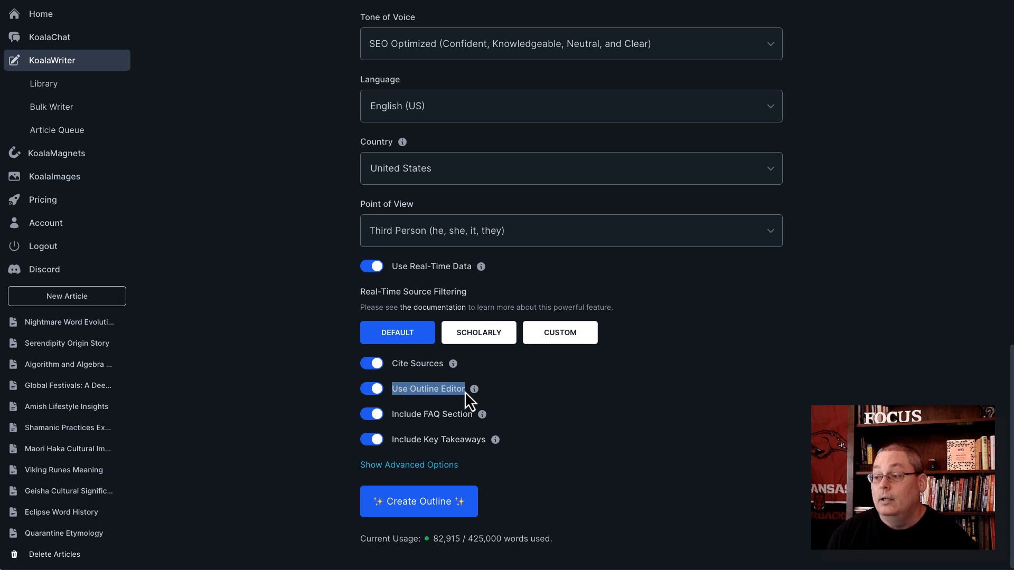
mouse_move(474, 390)
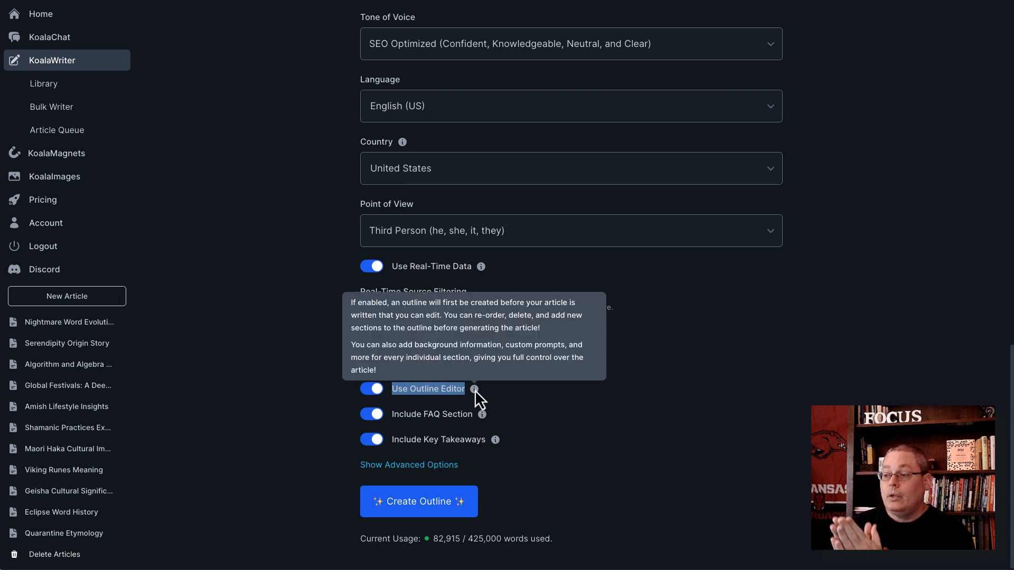
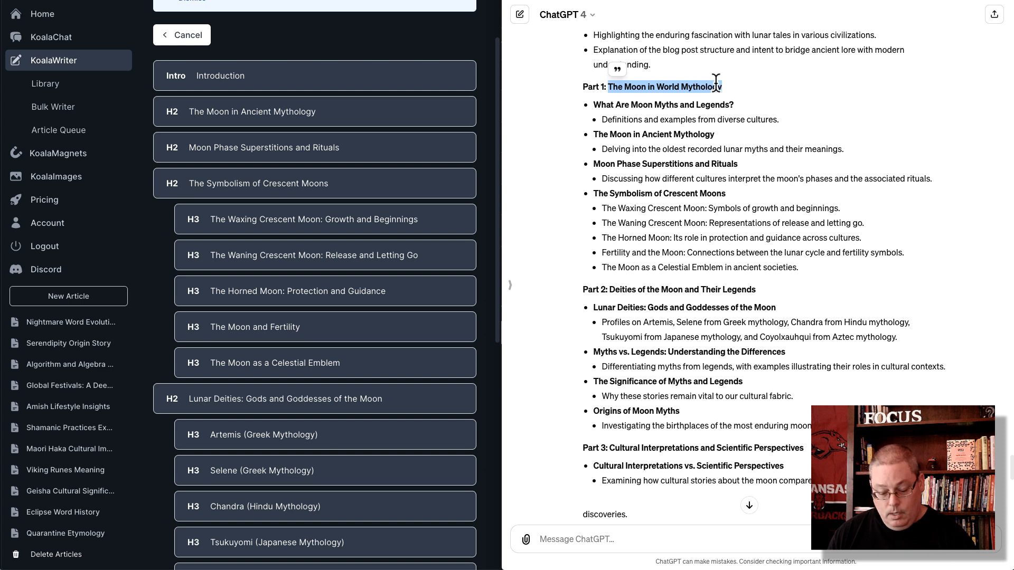
Step: Add a section named "The Moon in World Mythology" to the KoalaWriter outline and save it
scroll(332, 352, down, 8)
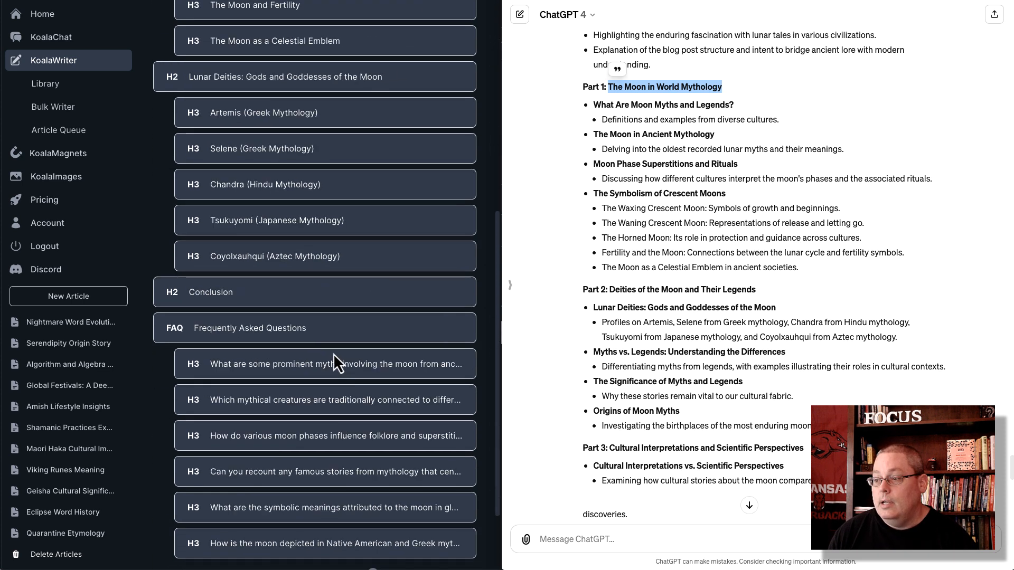
click(214, 492)
click(214, 491)
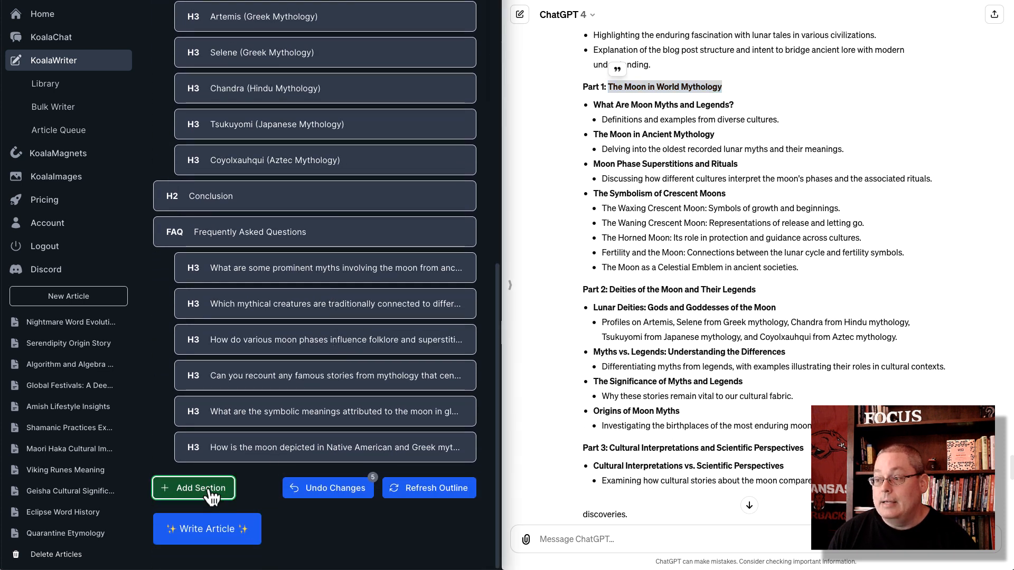
text(The Moon in World Mythology)
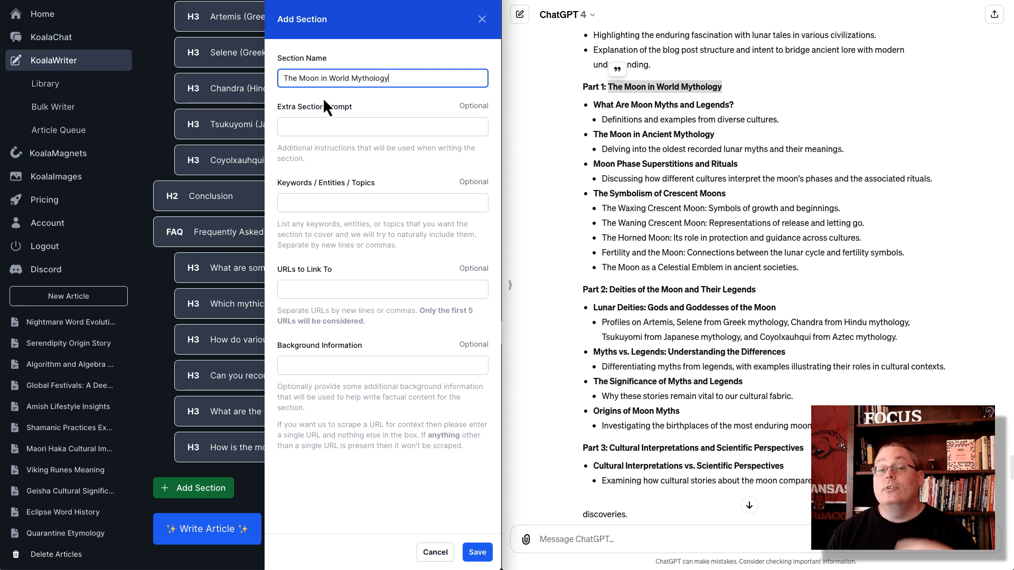
click(477, 552)
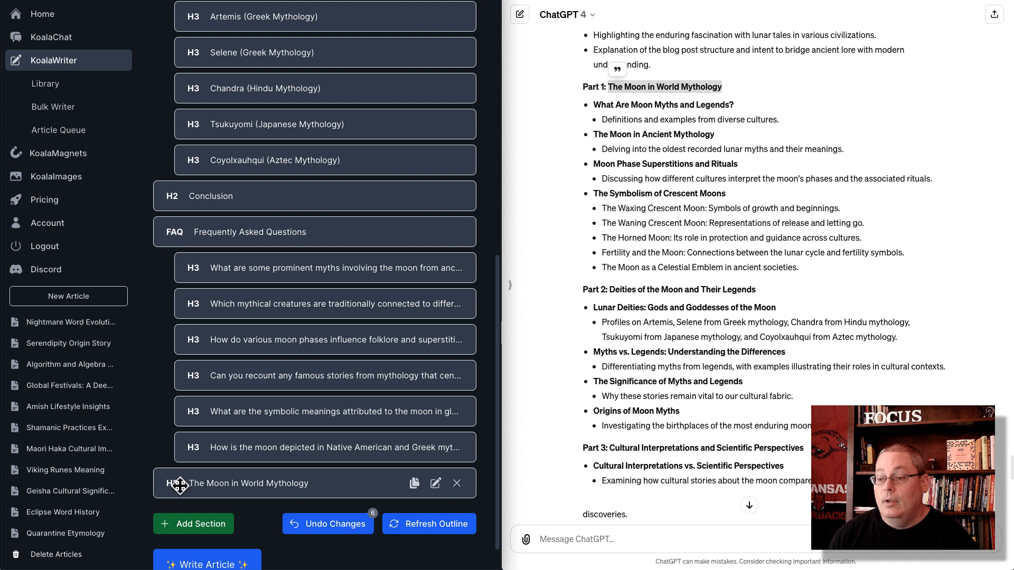
Step: Move the section "The Moon in World Mythology" up the outline as an H2 directly below the Introduction
drag(180, 485, 184, 159)
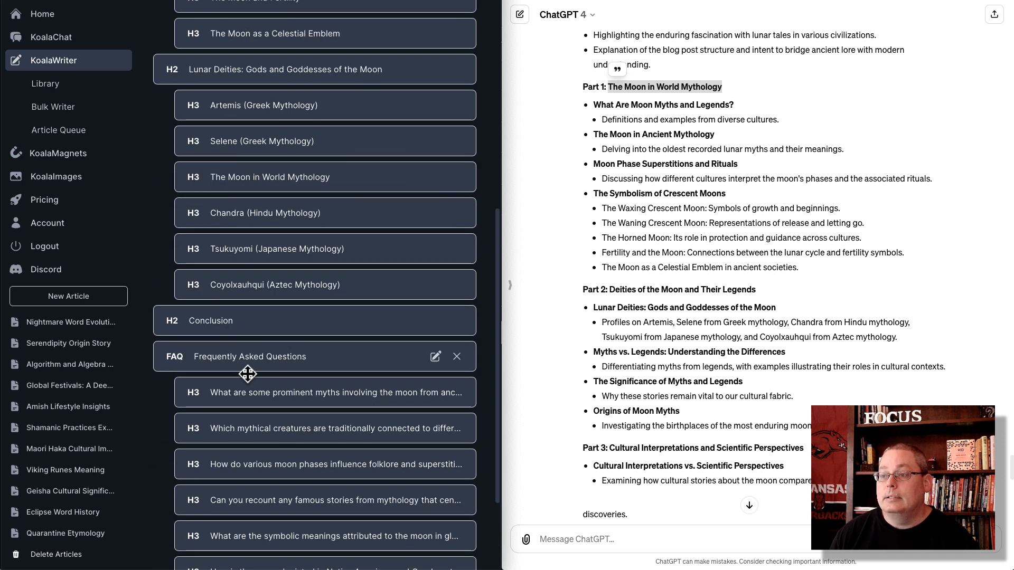
scroll(237, 376, up, 4)
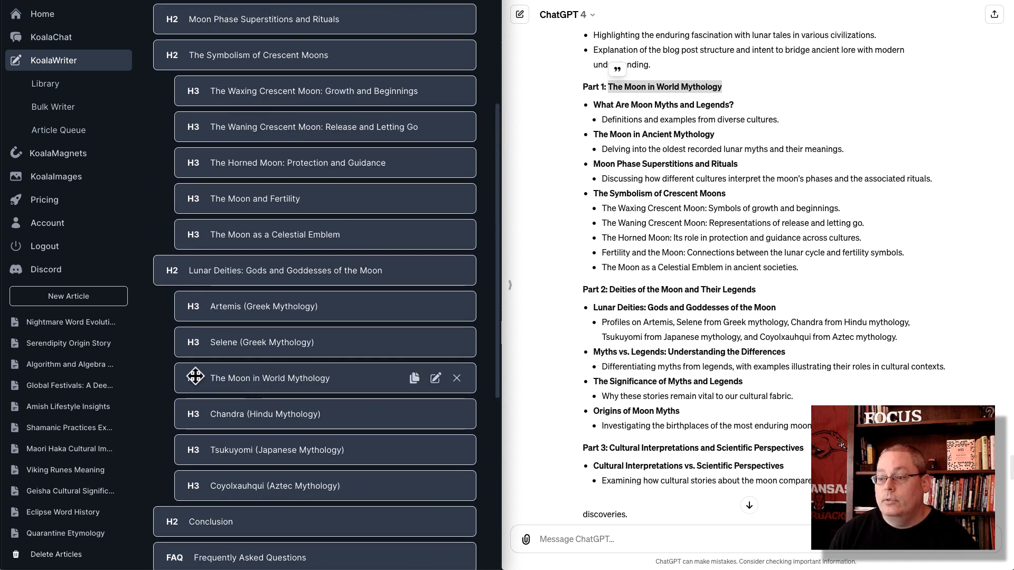
drag(194, 376, 188, 83)
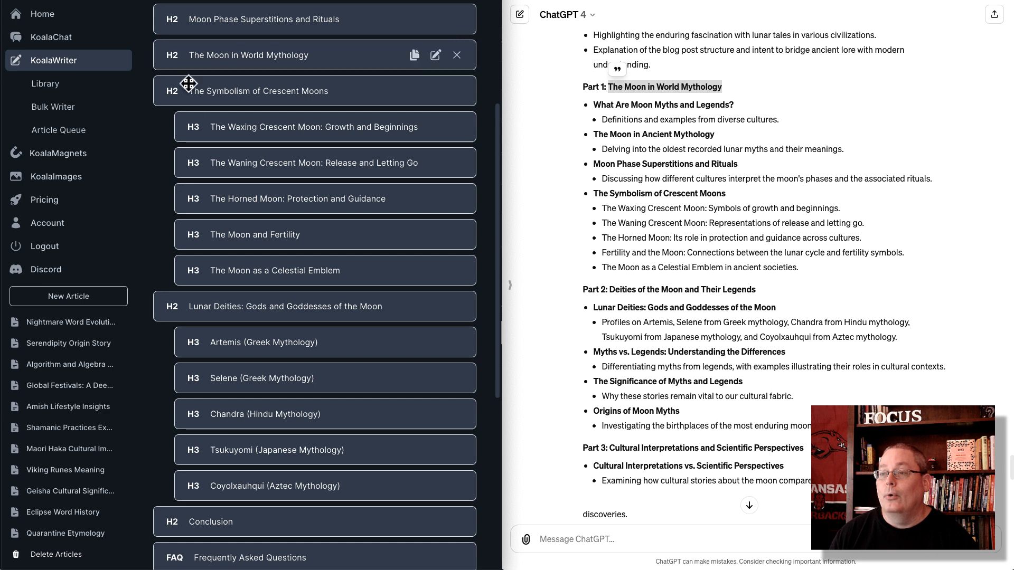
scroll(246, 286, up, 4)
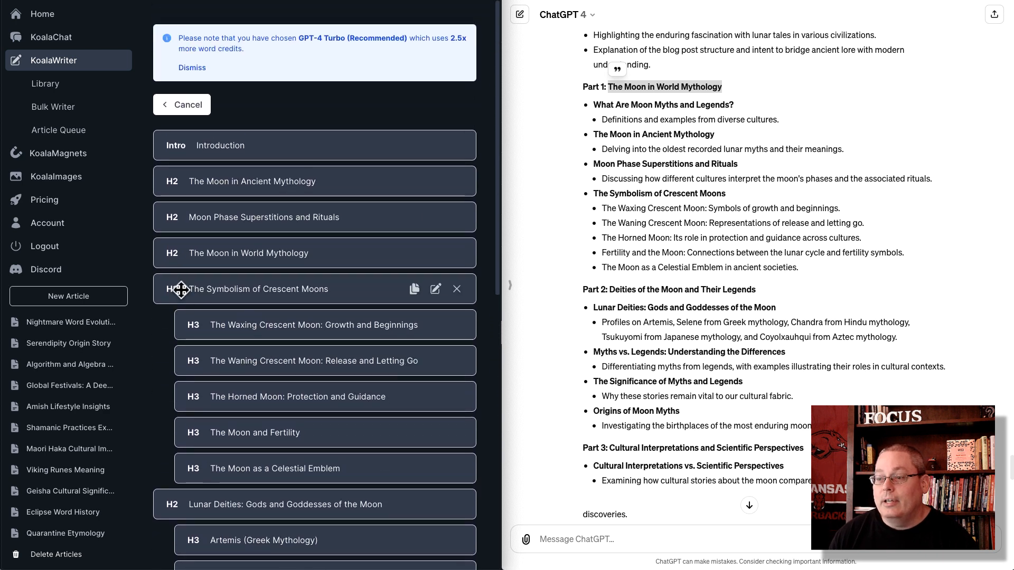
drag(181, 261, 181, 189)
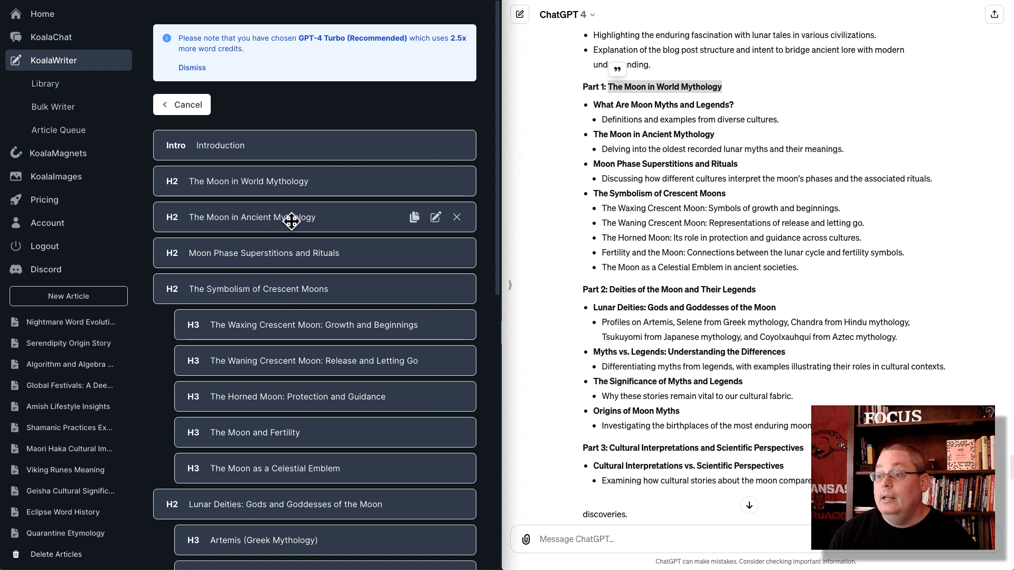
Step: Copy the heading "What Are Moon Myths and Legends?" from the ChatGPT outline and add it as a new section in the KoalaWriter outline
drag(593, 105, 734, 109)
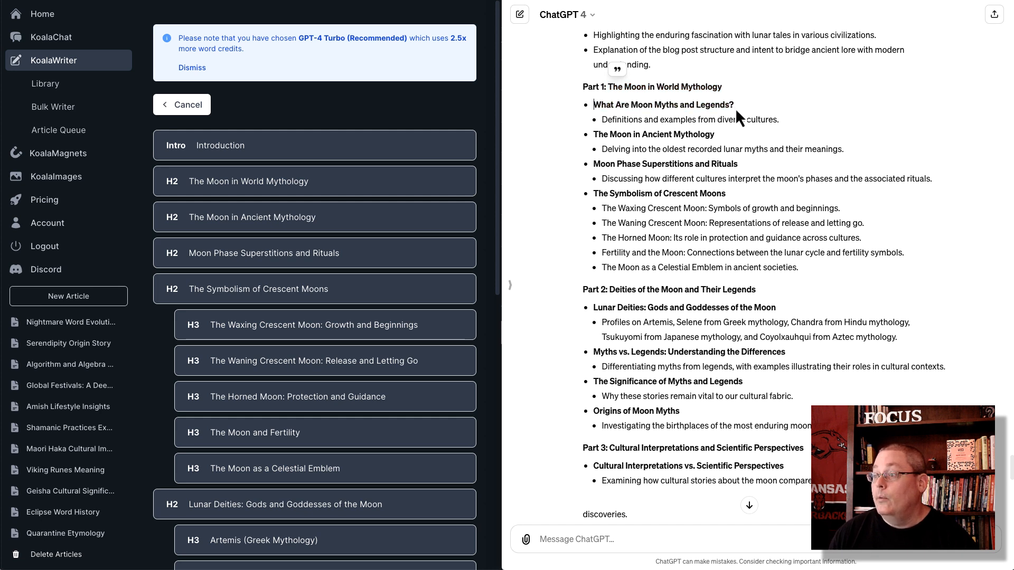
mouse_move(736, 108)
mouse_down()
mouse_move(681, 108)
mouse_move(732, 104)
mouse_up()
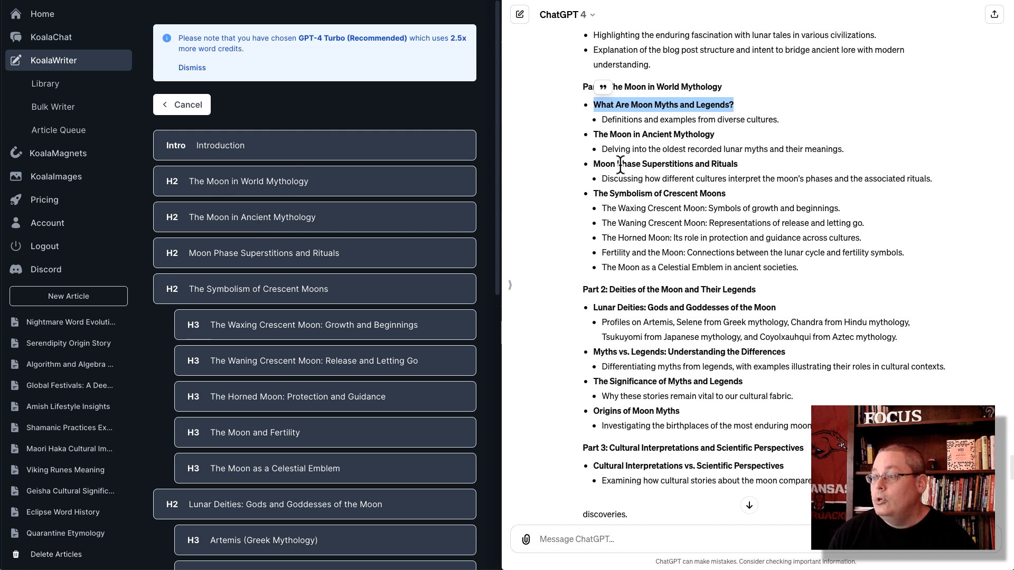
drag(601, 150, 846, 153)
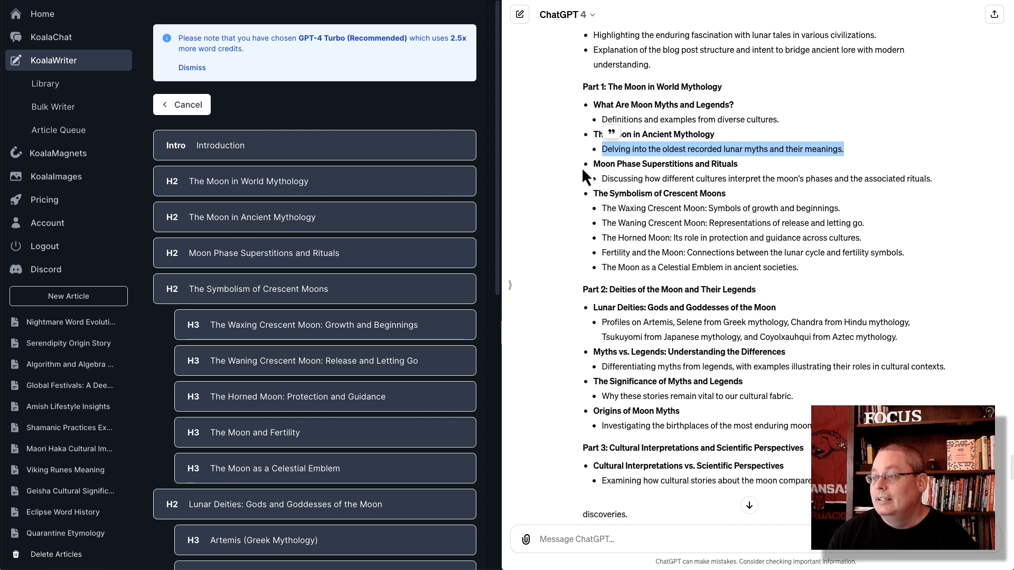
click(588, 134)
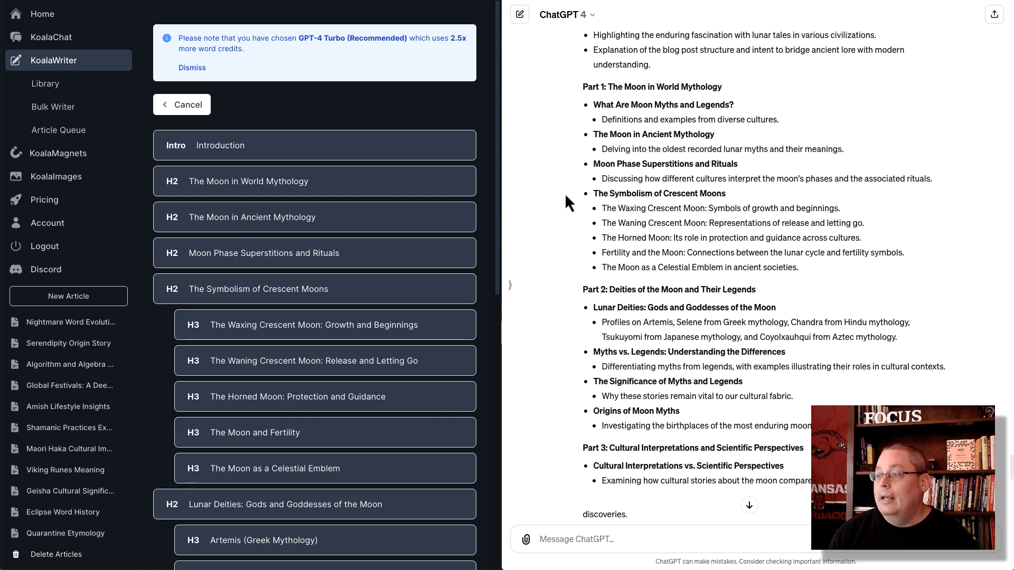
drag(596, 104, 737, 104)
key(ctrl+c)
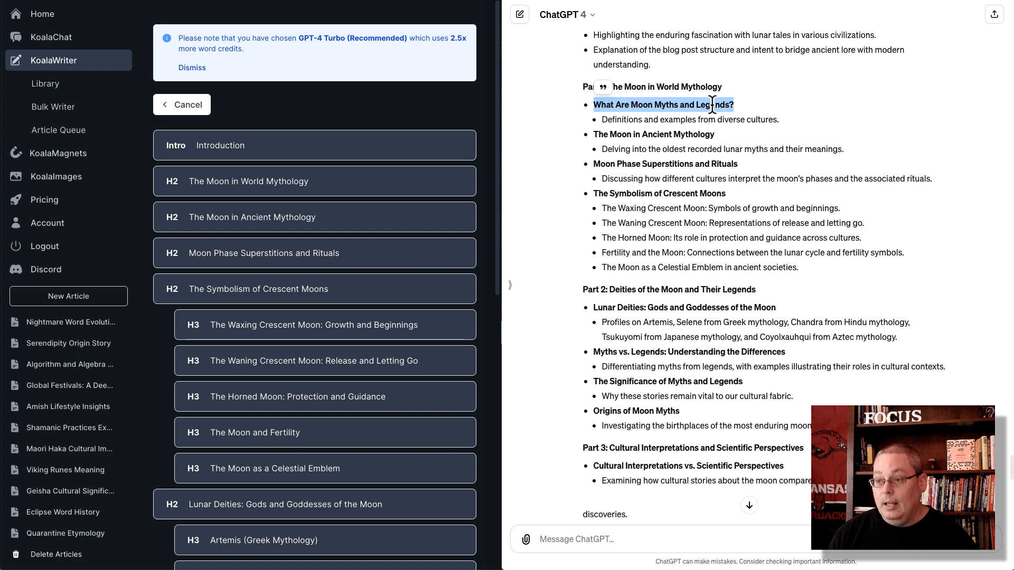
scroll(246, 439, down, 10)
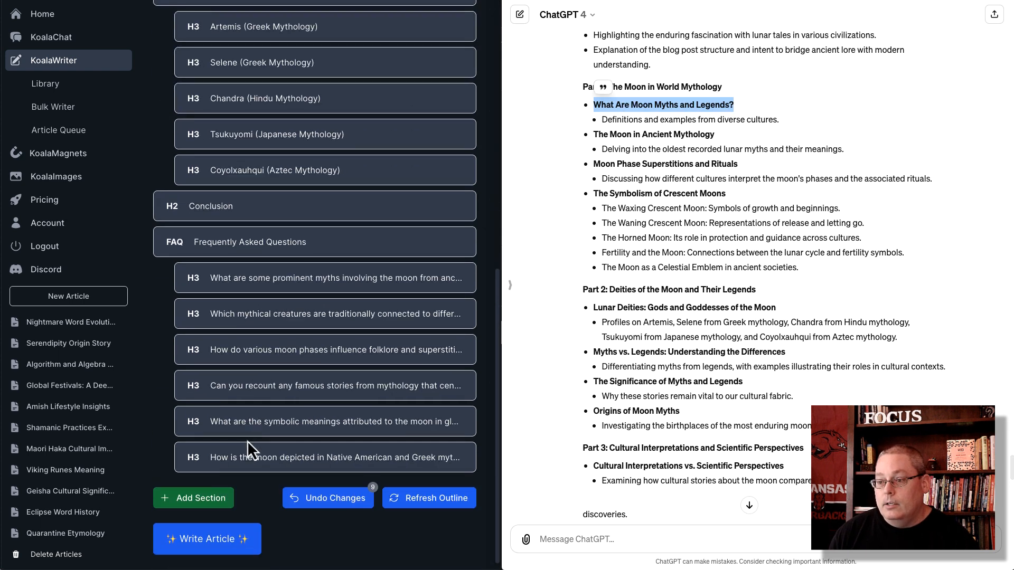
click(209, 487)
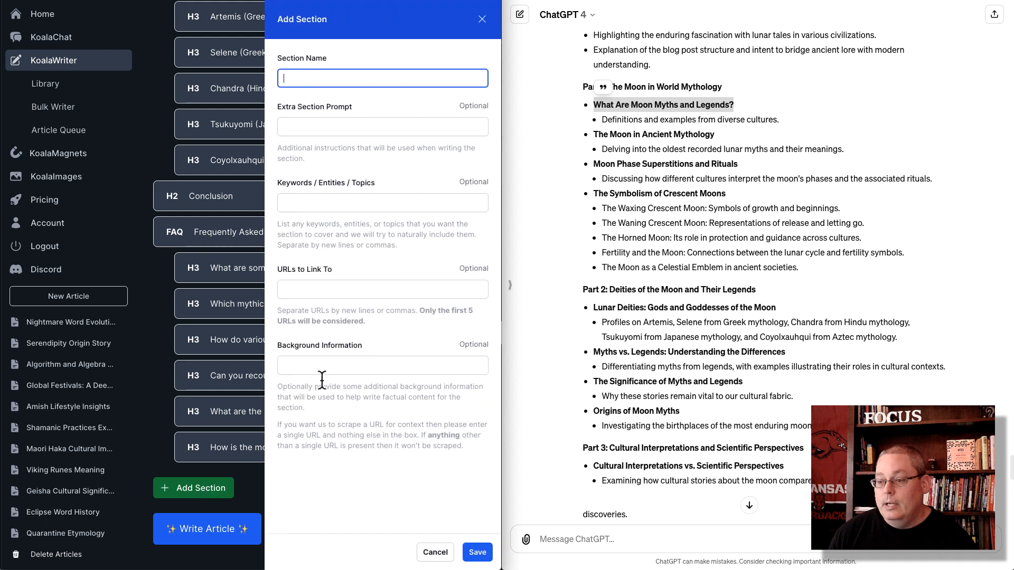
key(ctrl+v)
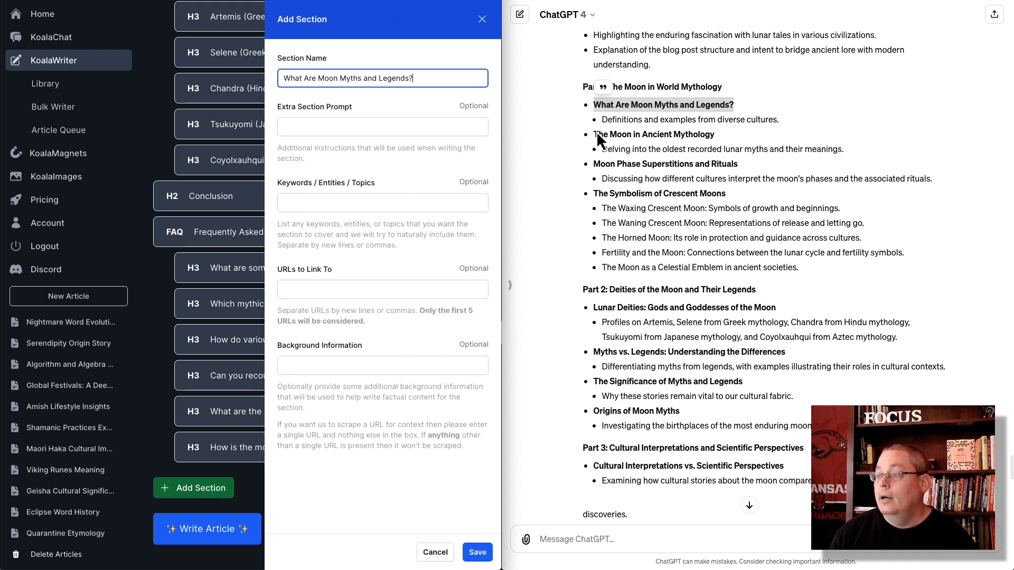
click(611, 120)
drag(602, 119, 780, 120)
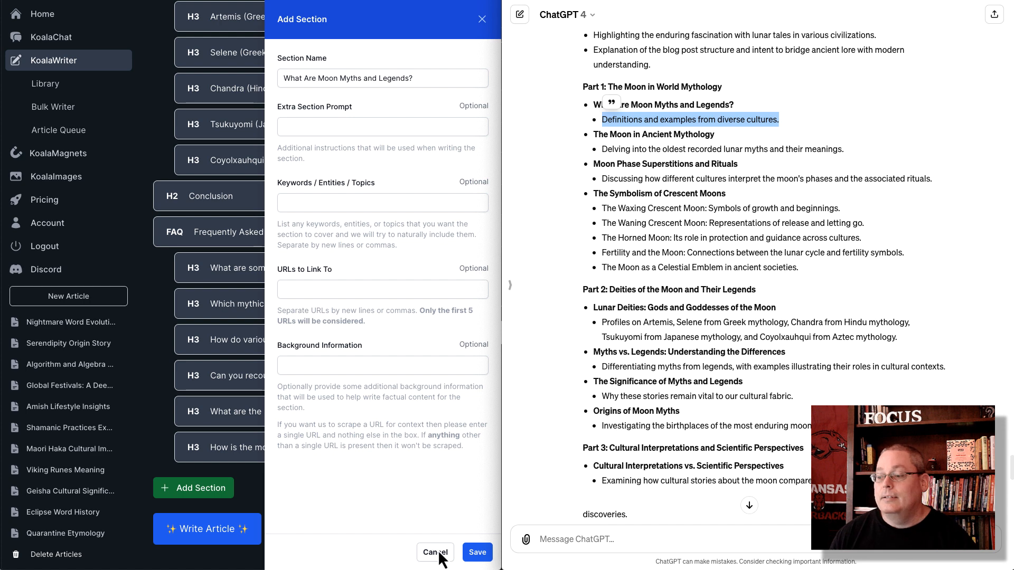
click(477, 554)
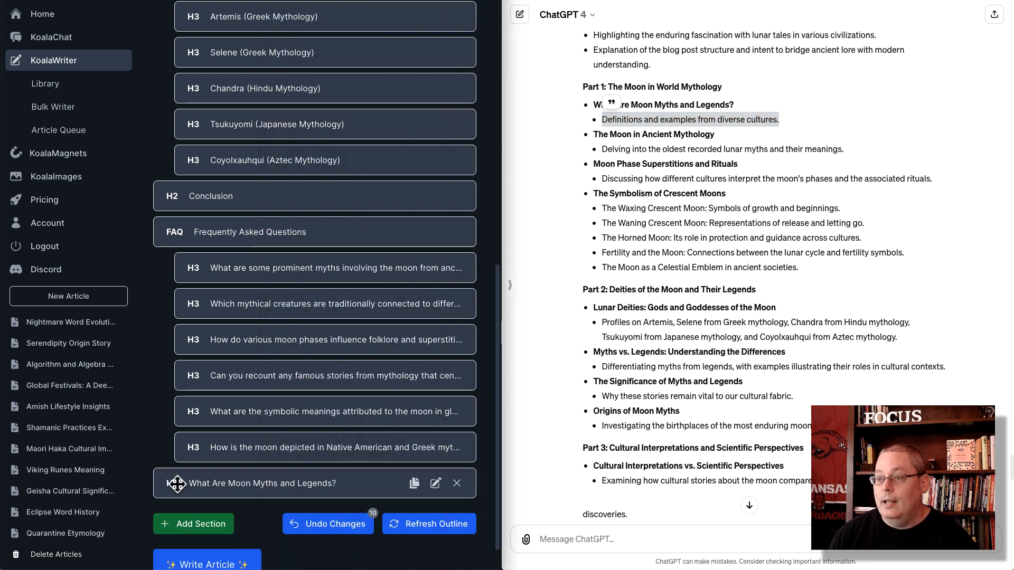
Step: Move "What Are Moon Myths and Legends?" up the outline as an H2 directly below "The Moon in World Mythology"
drag(177, 482, 199, 25)
scroll(260, 241, up, 8)
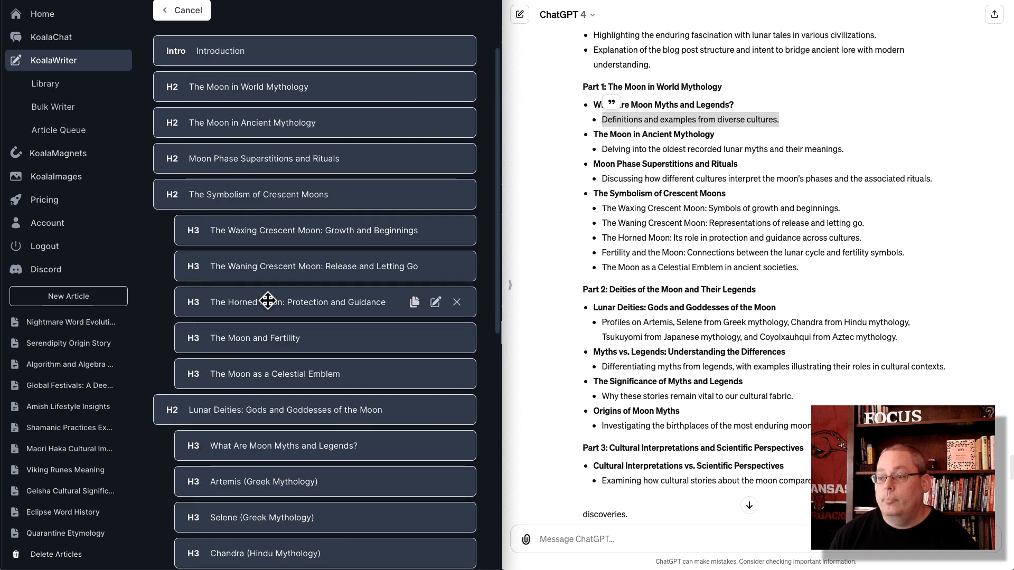
drag(193, 450, 171, 124)
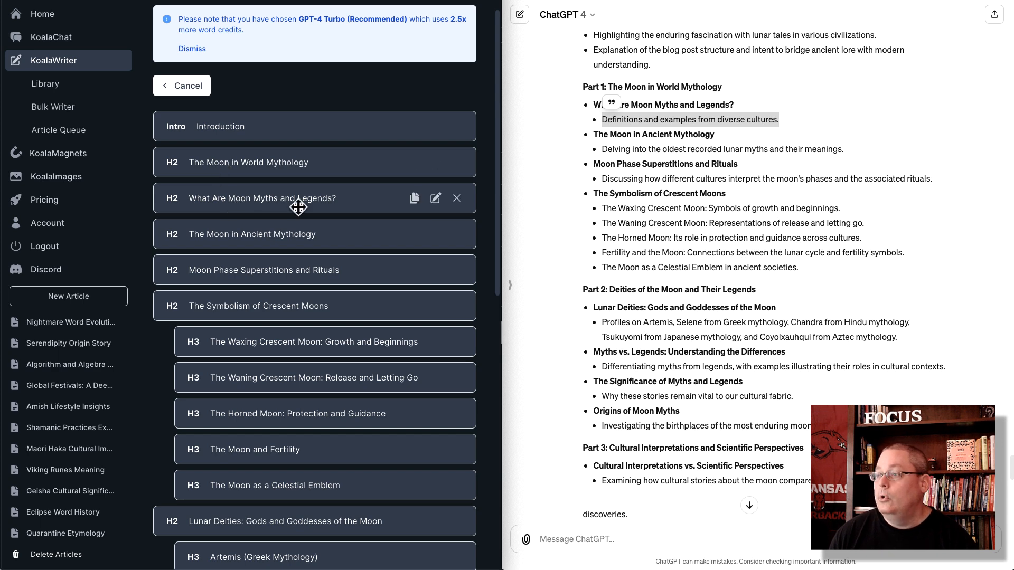
Step: Copy "Definitions and examples from diverse cultures." from the ChatGPT outline and add it as a new section in the KoalaWriter outline
right_click(614, 122)
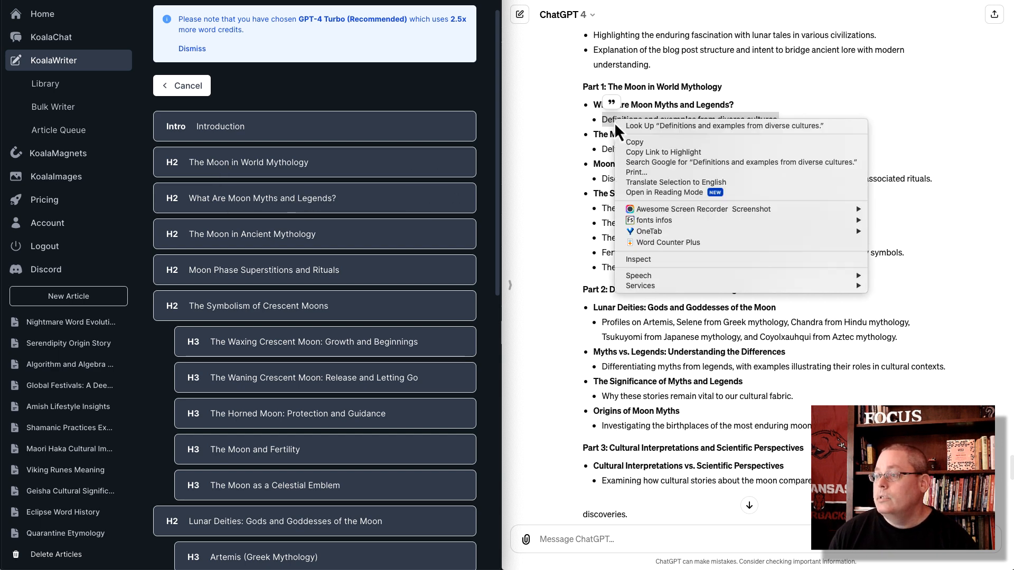
click(633, 141)
scroll(256, 268, down, 10)
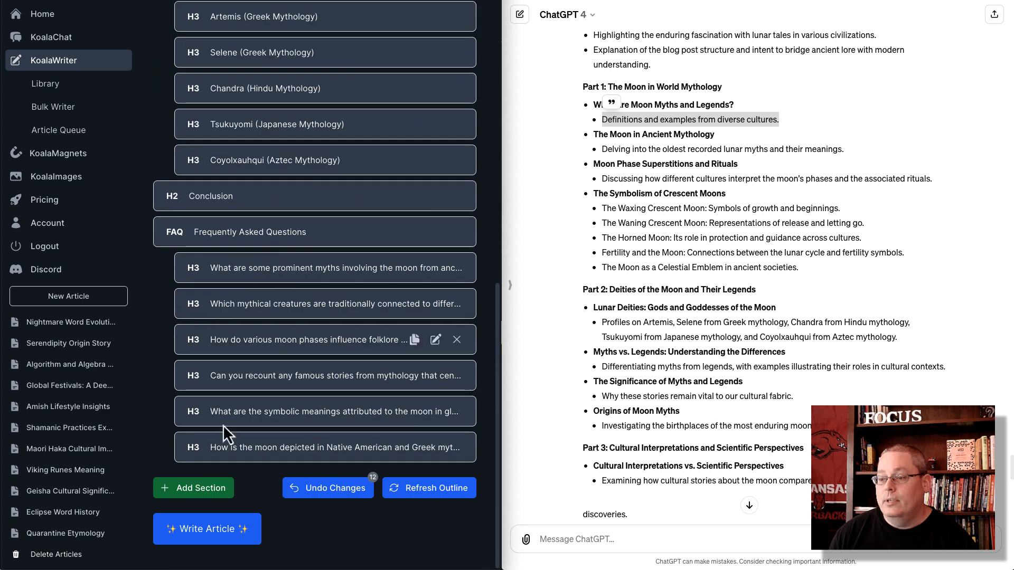
click(201, 488)
key(ctrl+v)
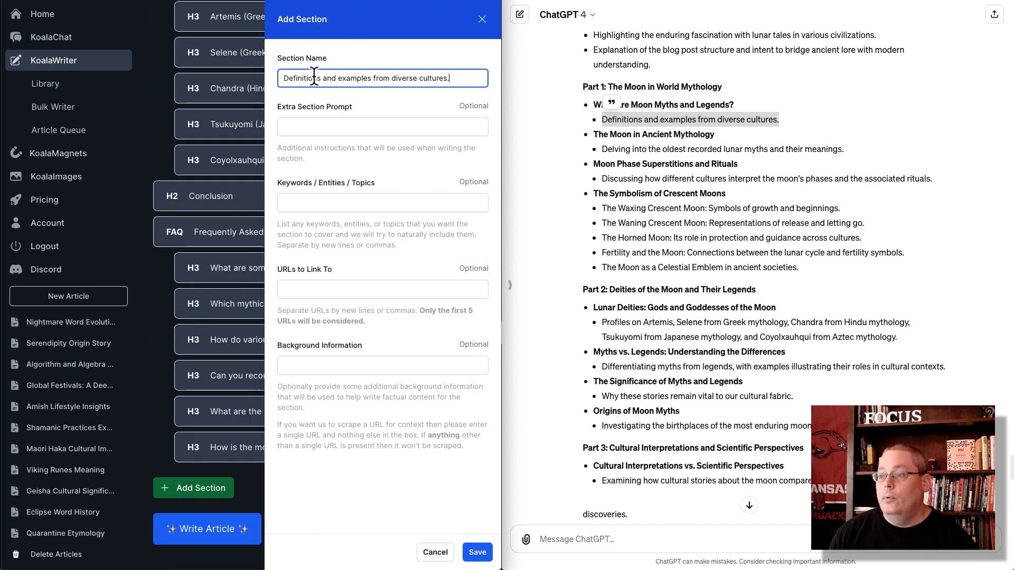
click(476, 552)
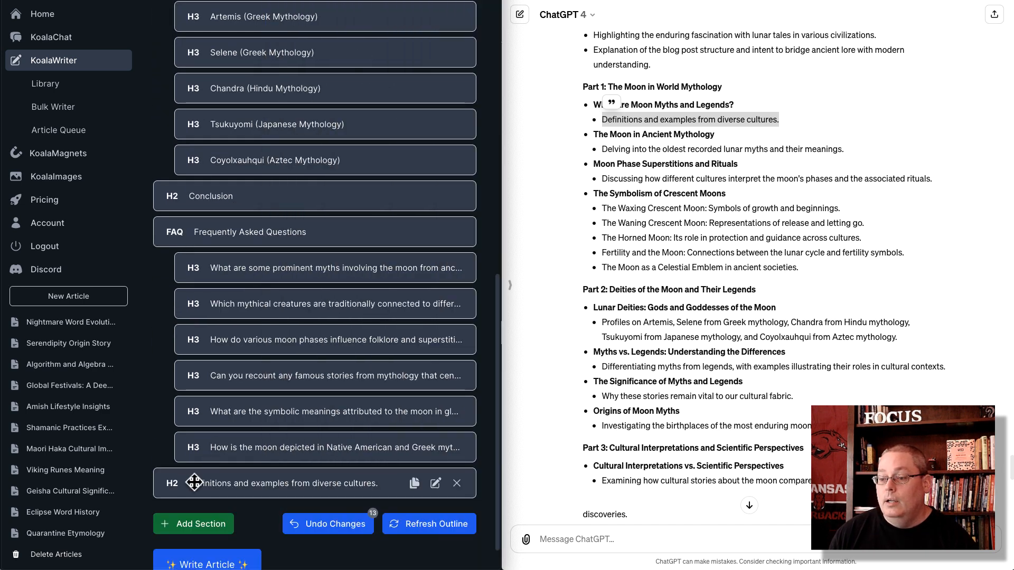
Step: Move "Definitions and examples from diverse cultures." up the outline as an H3 directly below "The Moon in World Mythology"
drag(197, 482, 211, 37)
scroll(291, 346, up, 7)
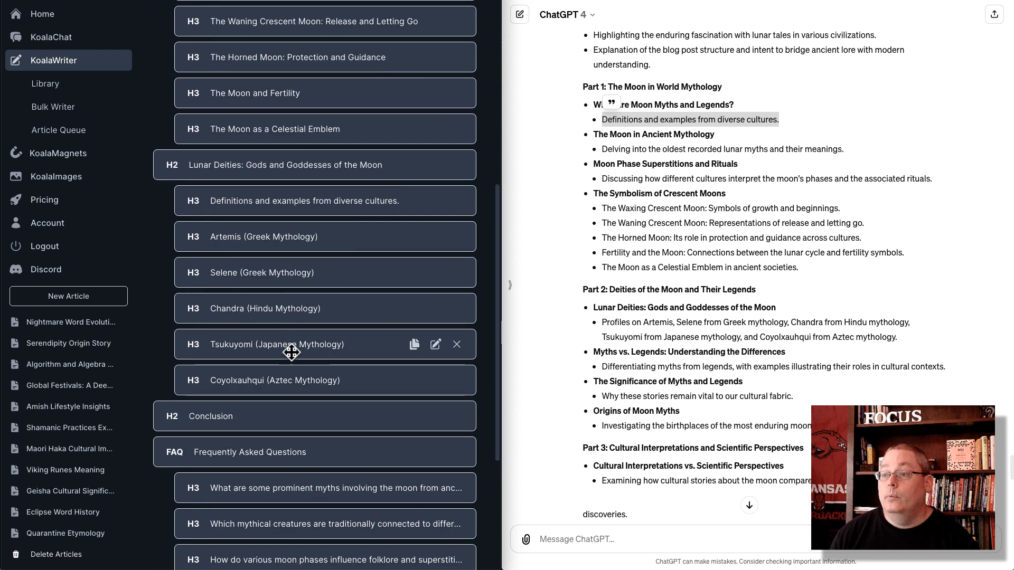
drag(199, 407, 199, 130)
scroll(201, 275, up, 4)
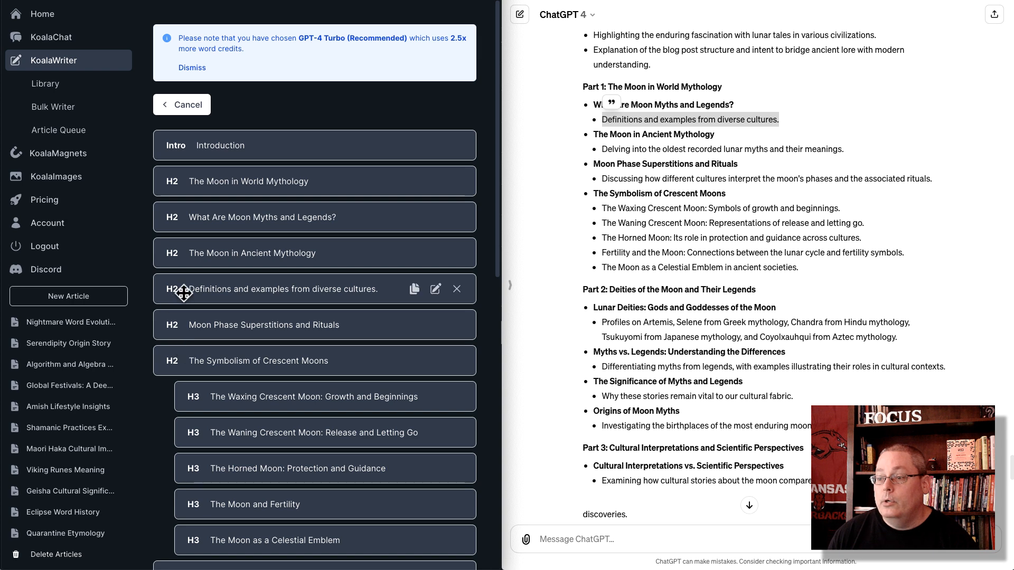
drag(174, 289, 222, 214)
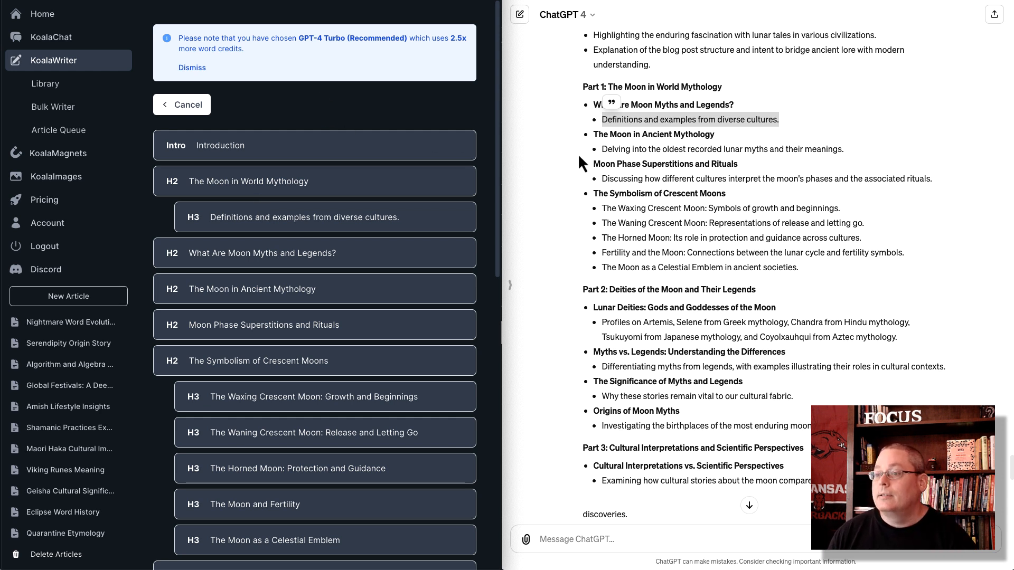
Step: Compare Part 1 of the ChatGPT outline, "The Moon in World Mythology", with the matching headings in the KoalaWriter outline
click(628, 140)
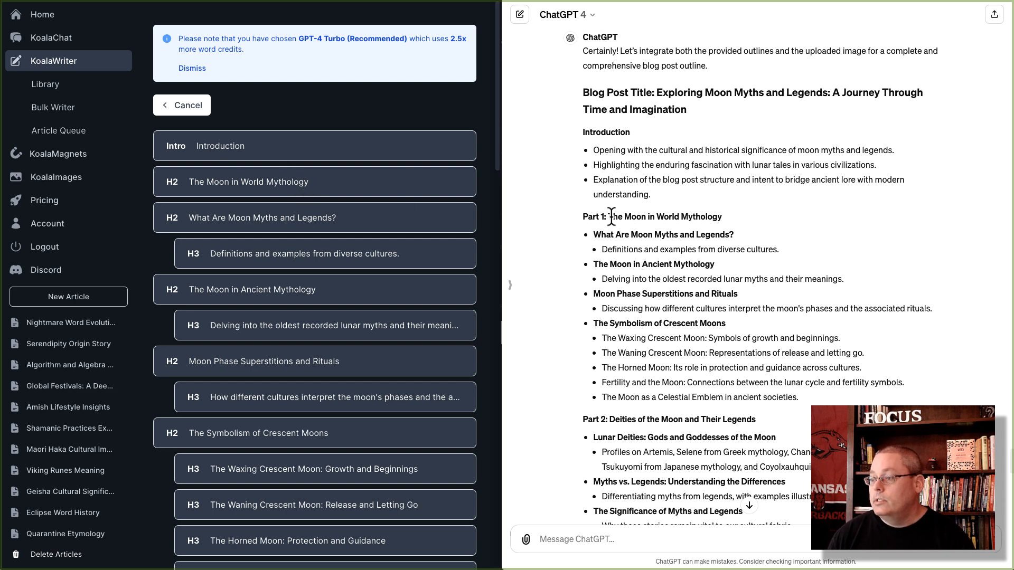
drag(607, 217, 722, 222)
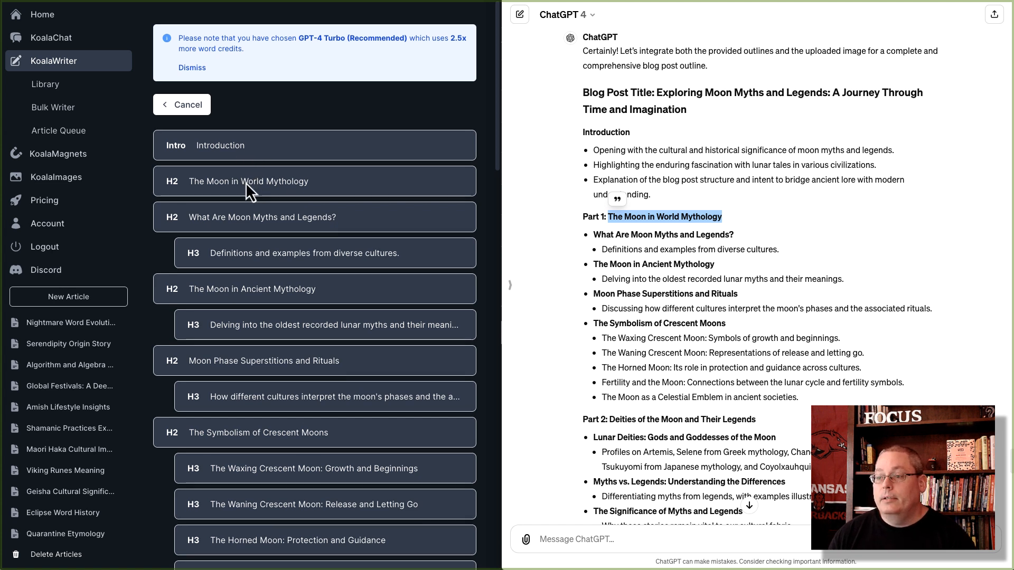
scroll(245, 182, down, 1)
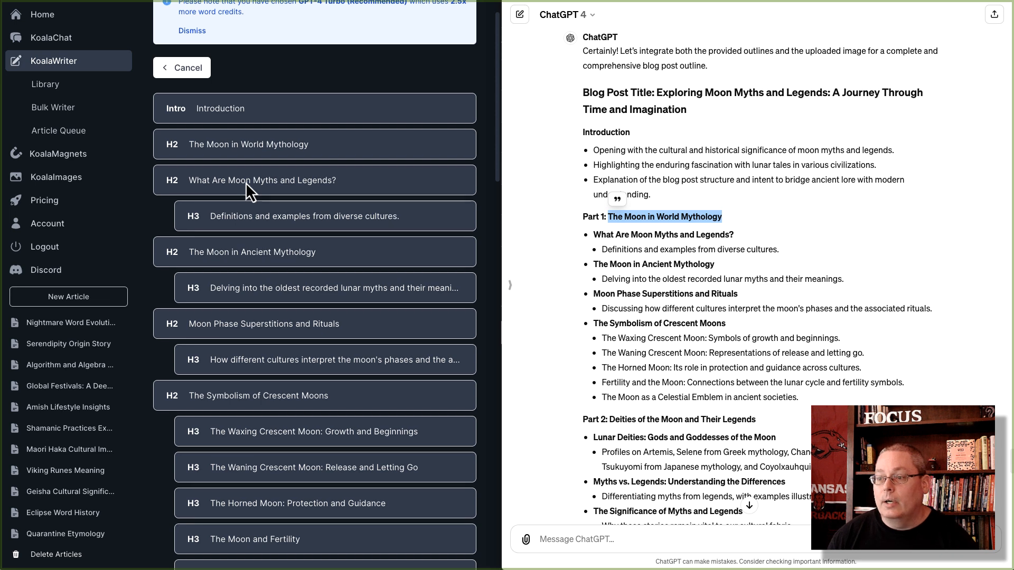
scroll(246, 183, down, 1)
click(627, 229)
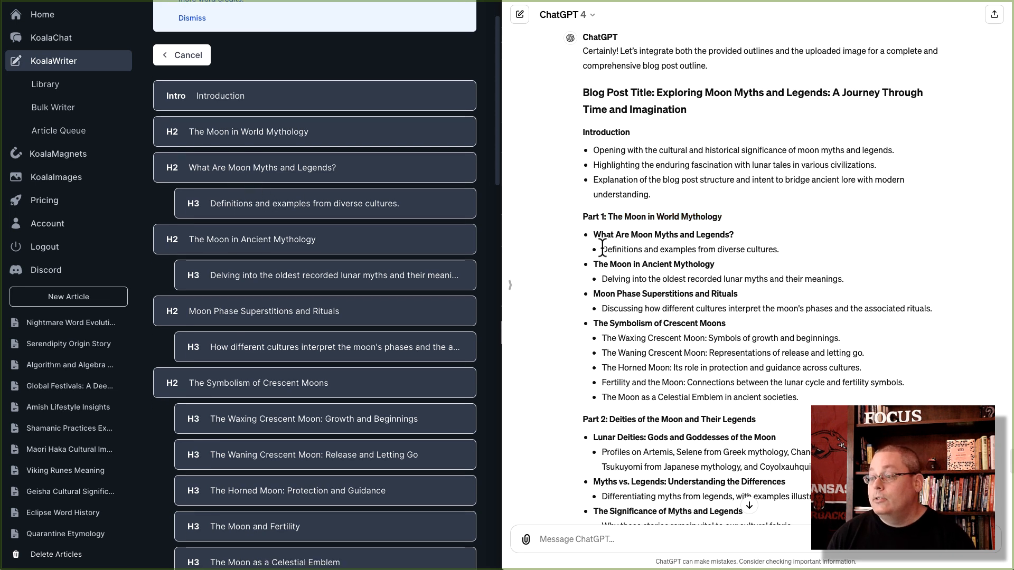
drag(602, 248, 779, 251)
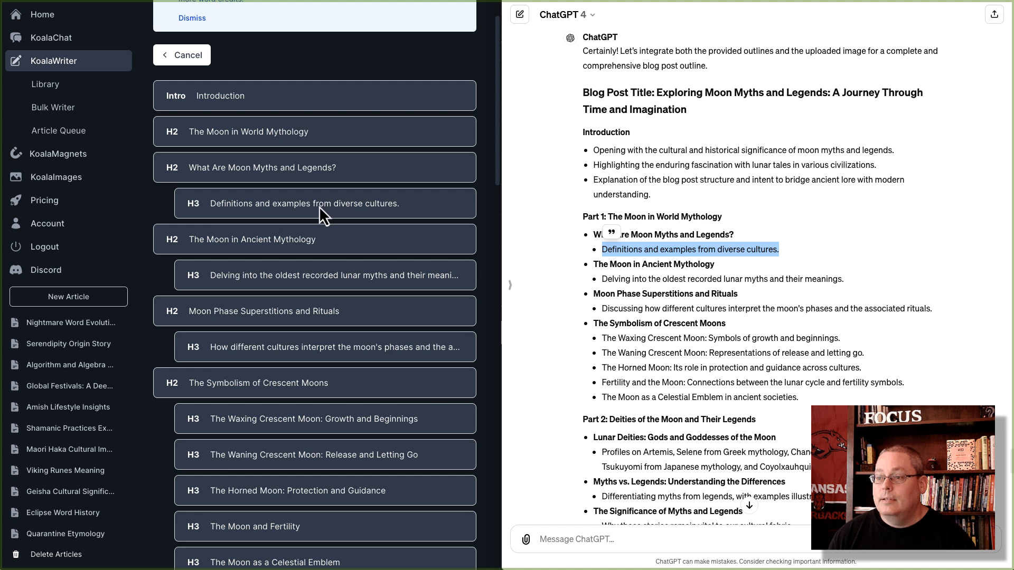
scroll(318, 204, down, 1)
click(659, 278)
scroll(339, 231, down, 1)
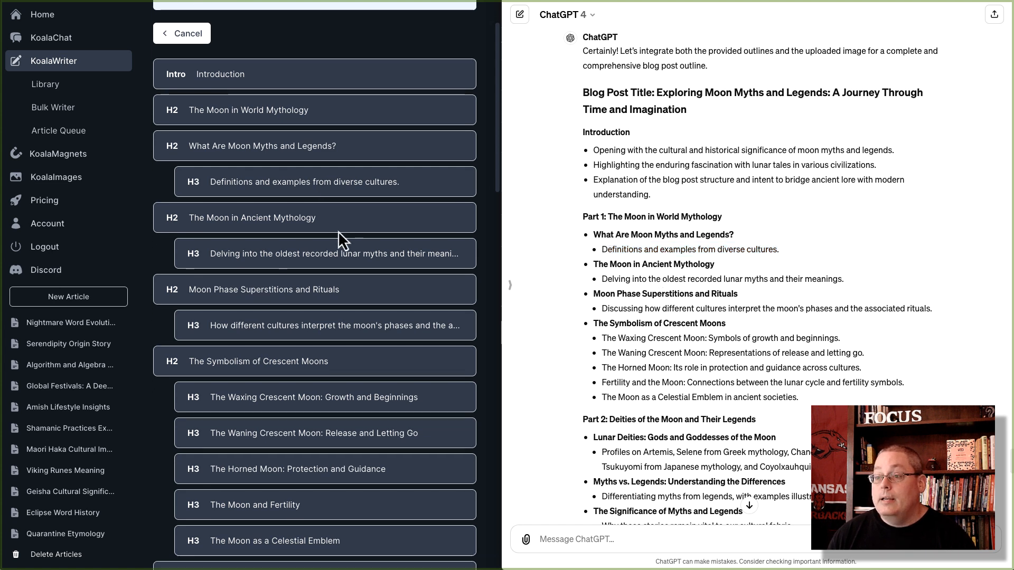
scroll(317, 222, down, 1)
scroll(650, 244, down, 2)
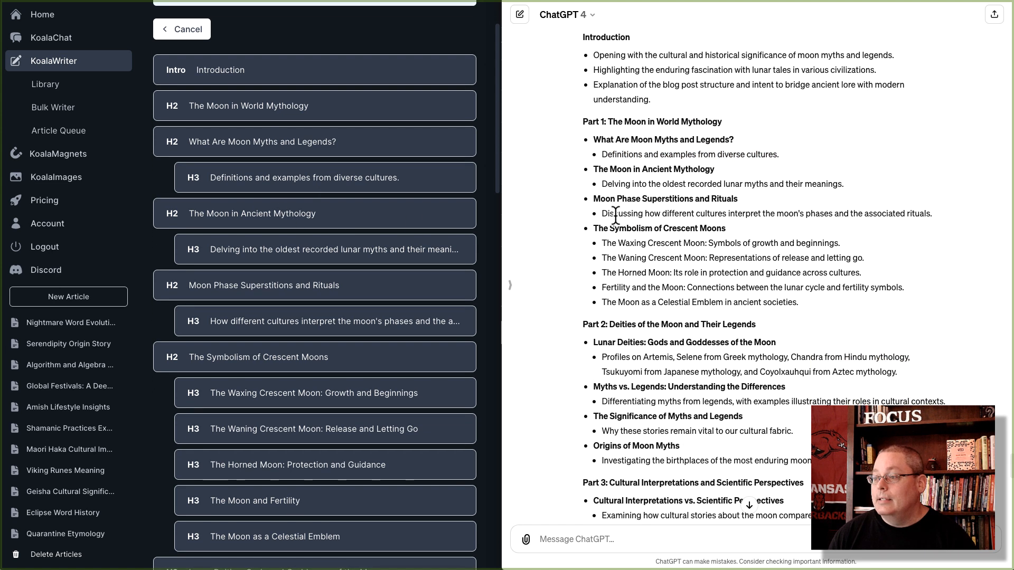
scroll(369, 216, down, 1)
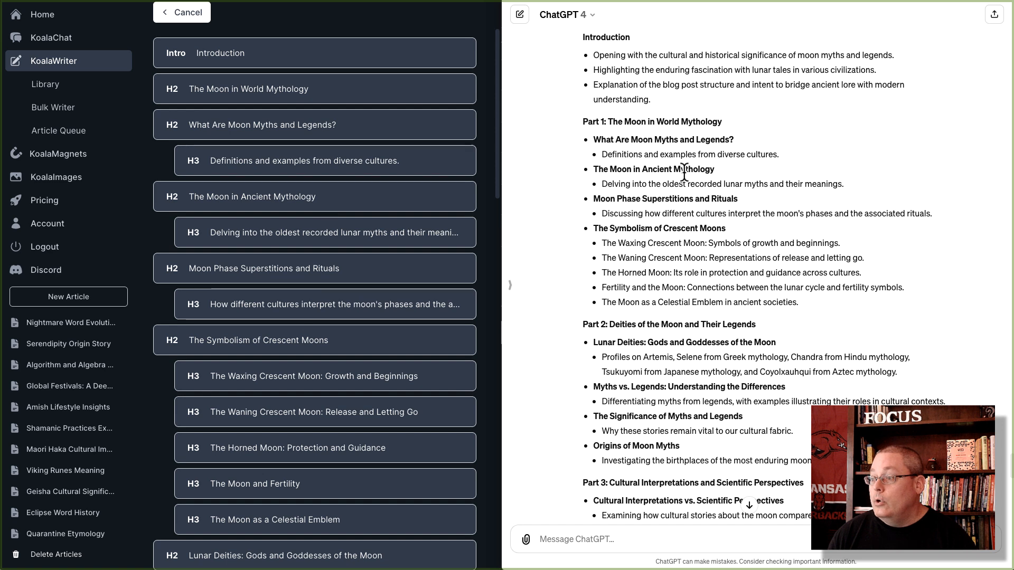
scroll(344, 216, down, 3)
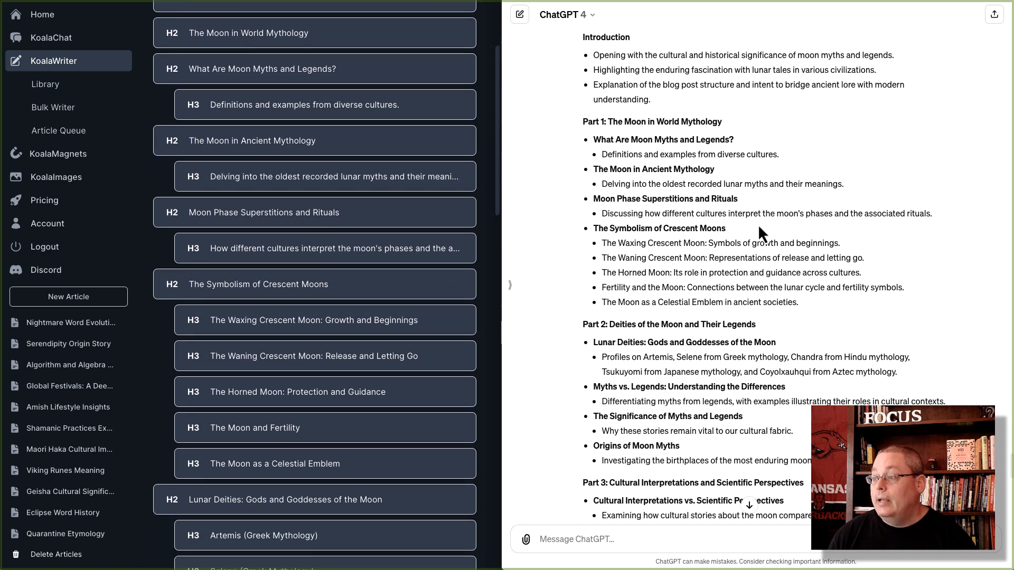
scroll(701, 219, down, 1)
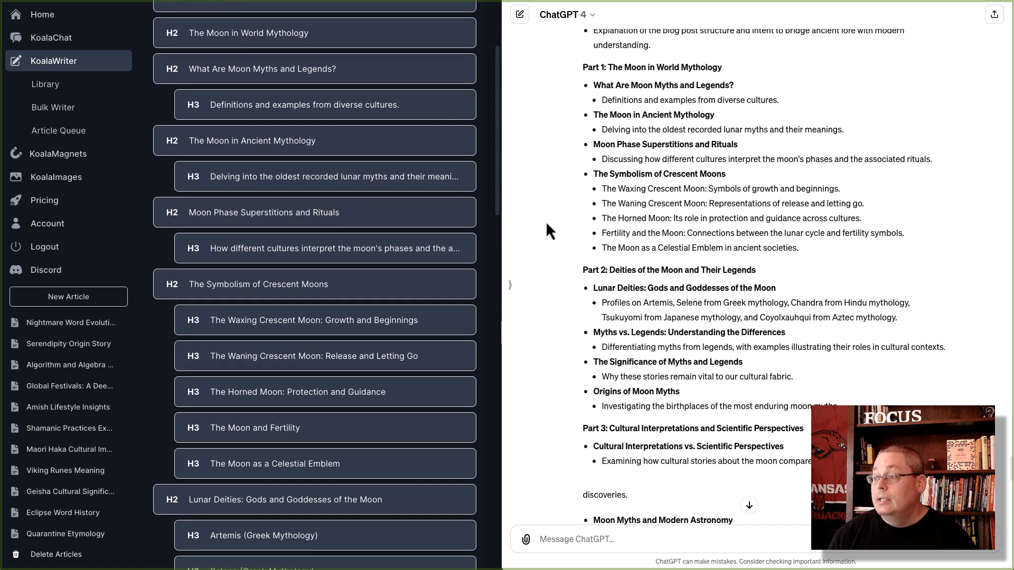
scroll(324, 255, down, 12)
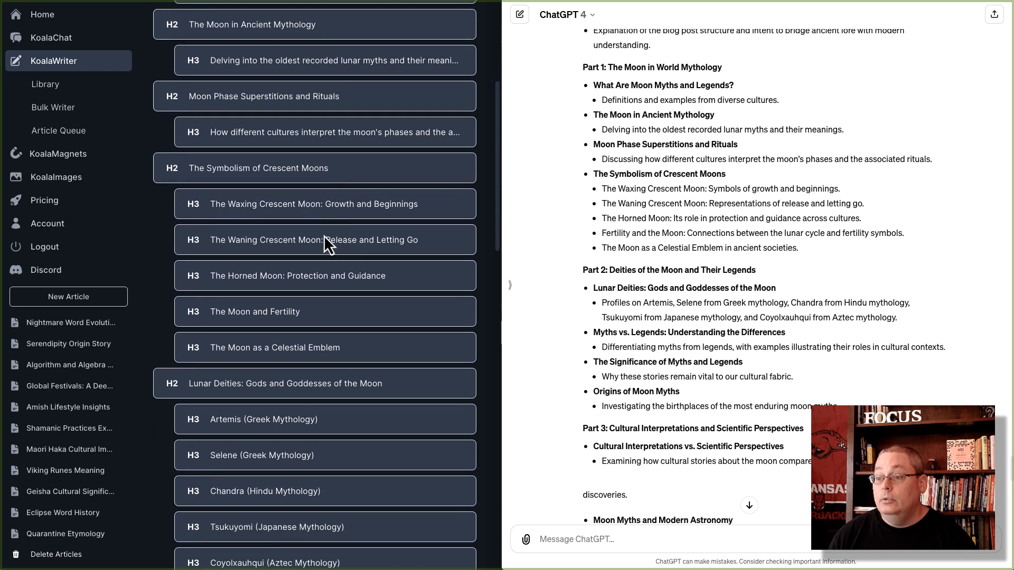
Step: Check the Part 2 topics on lunar deities, myths vs. legends and moon myth origins against the KoalaWriter outline
scroll(325, 234, down, 6)
scroll(634, 230, down, 2)
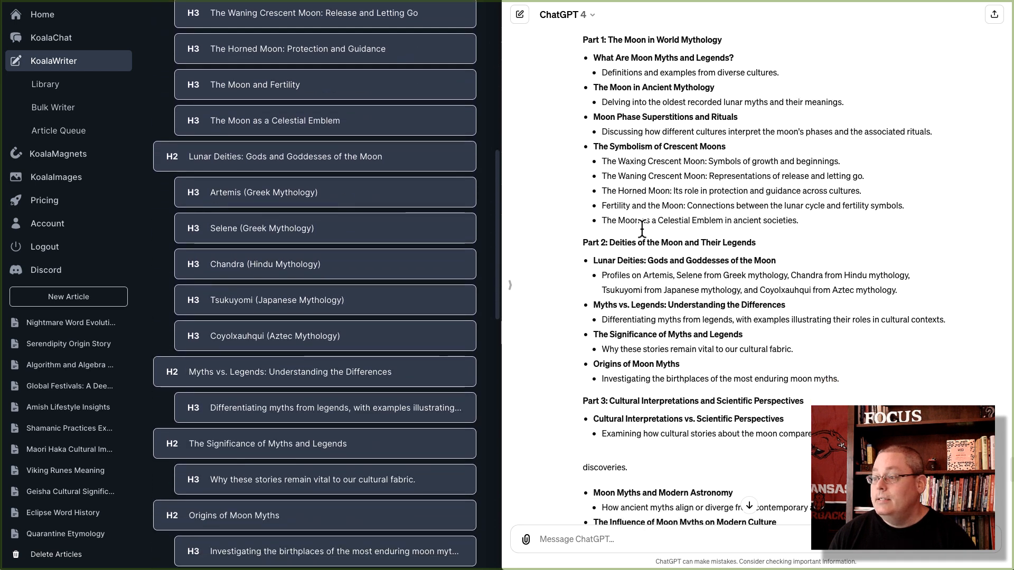
drag(595, 219, 900, 256)
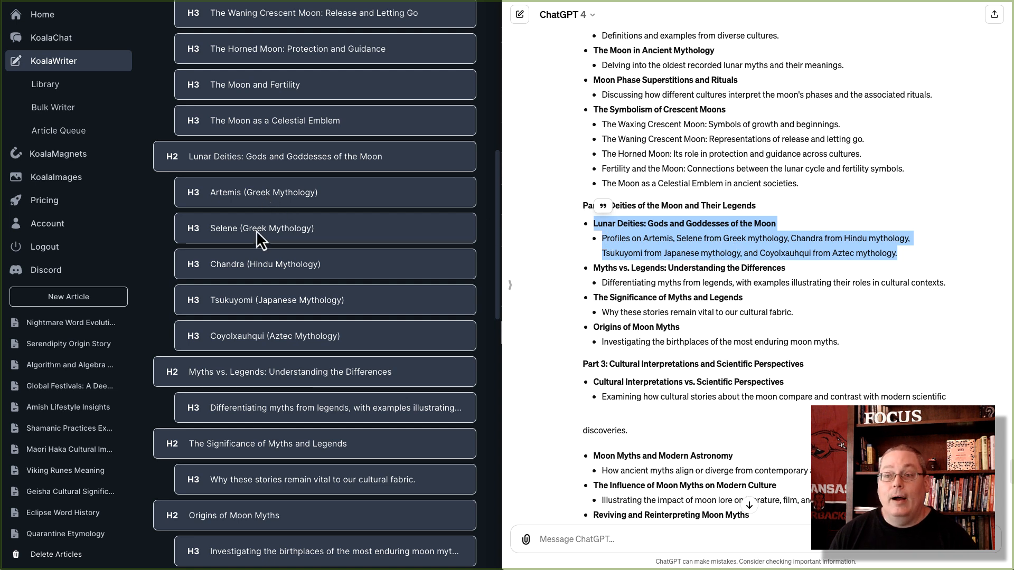
scroll(301, 301, down, 5)
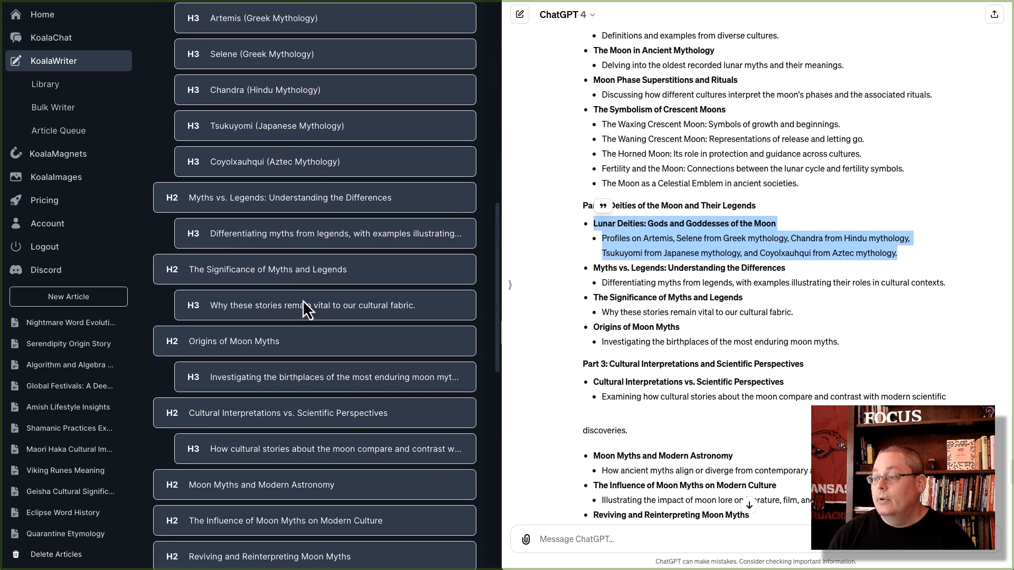
scroll(305, 299, down, 1)
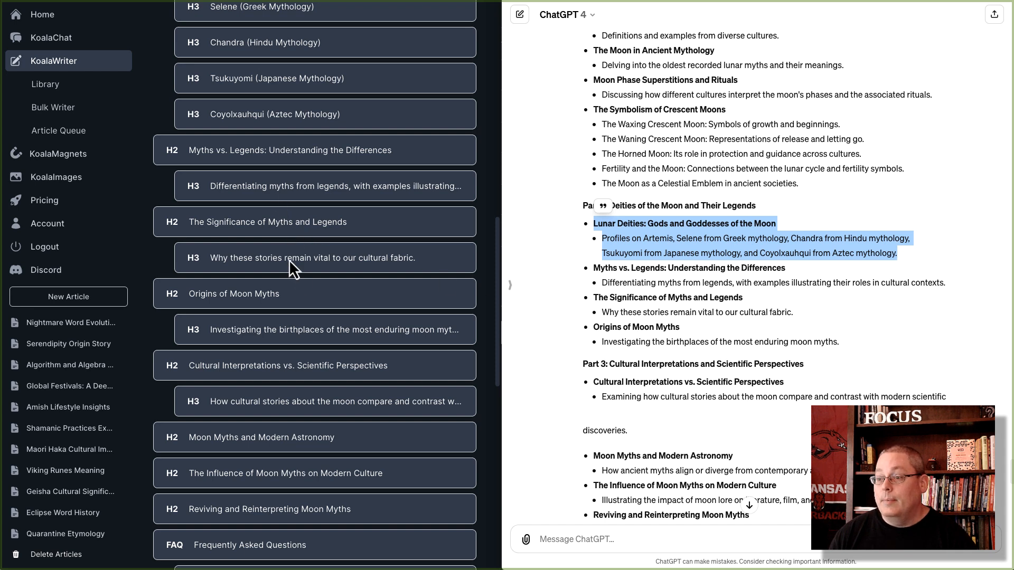
scroll(293, 265, down, 3)
scroll(615, 305, down, 2)
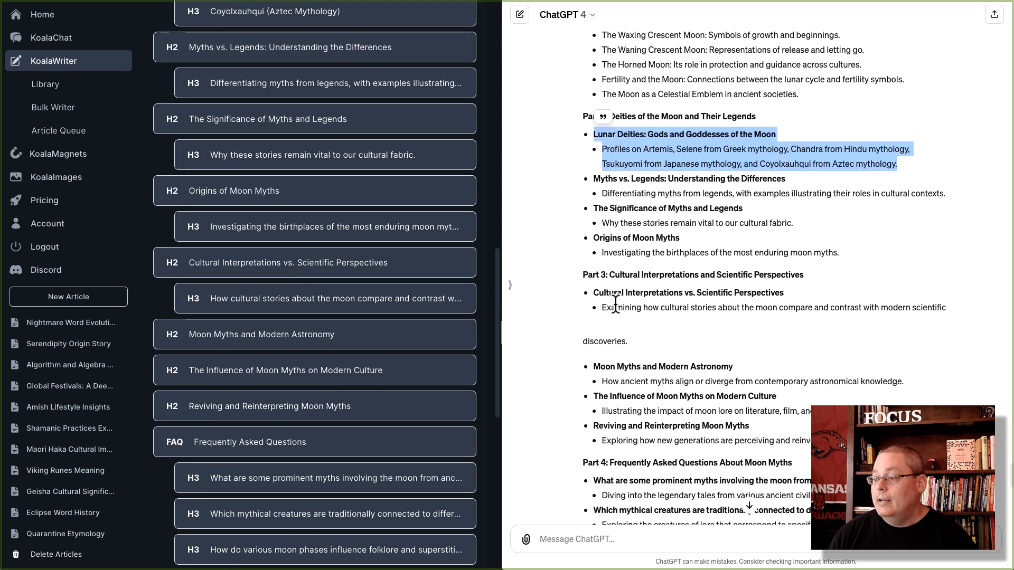
Step: Review Parts 3 and 4 of the ChatGPT outline, comparing the Frequently Asked Questions with the FAQ section in KoalaWriter
scroll(616, 305, down, 5)
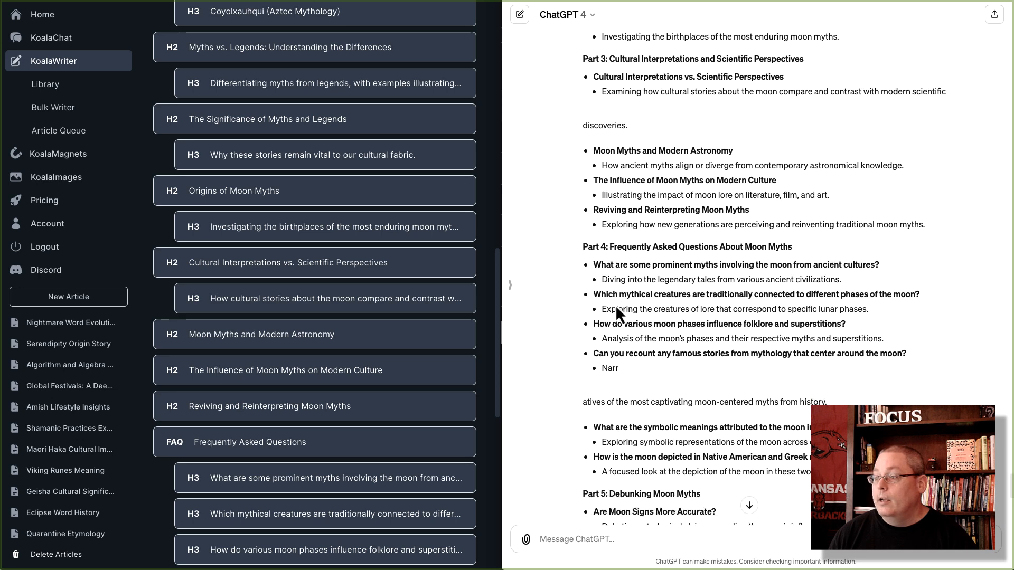
scroll(616, 305, down, 5)
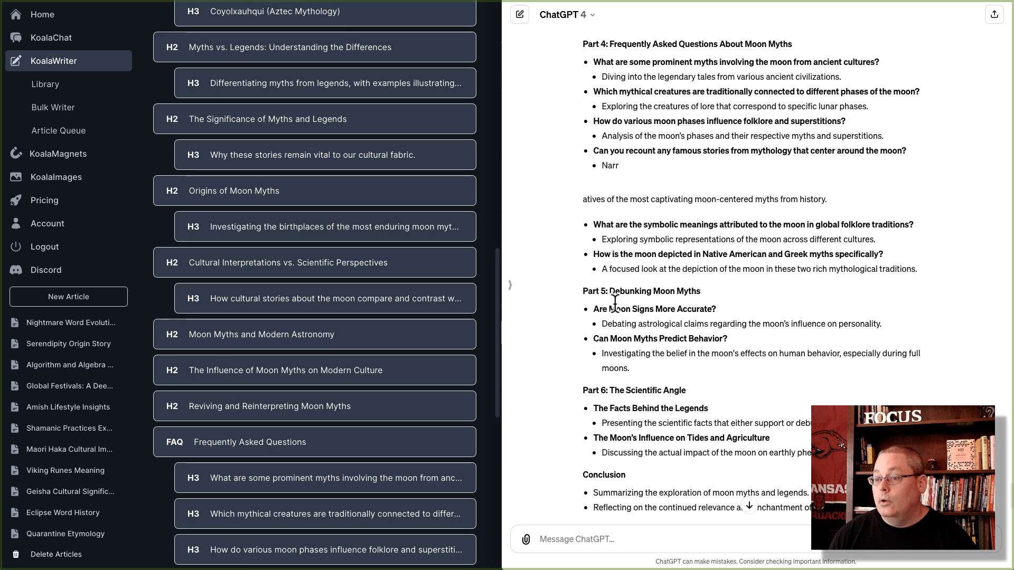
scroll(616, 305, down, 1)
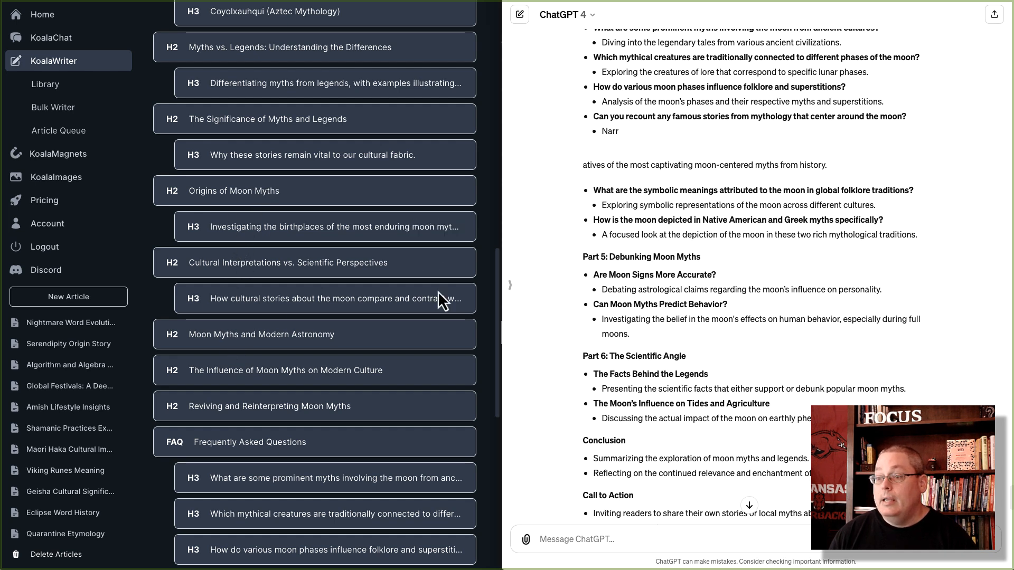
scroll(276, 319, down, 1)
scroll(563, 96, up, 3)
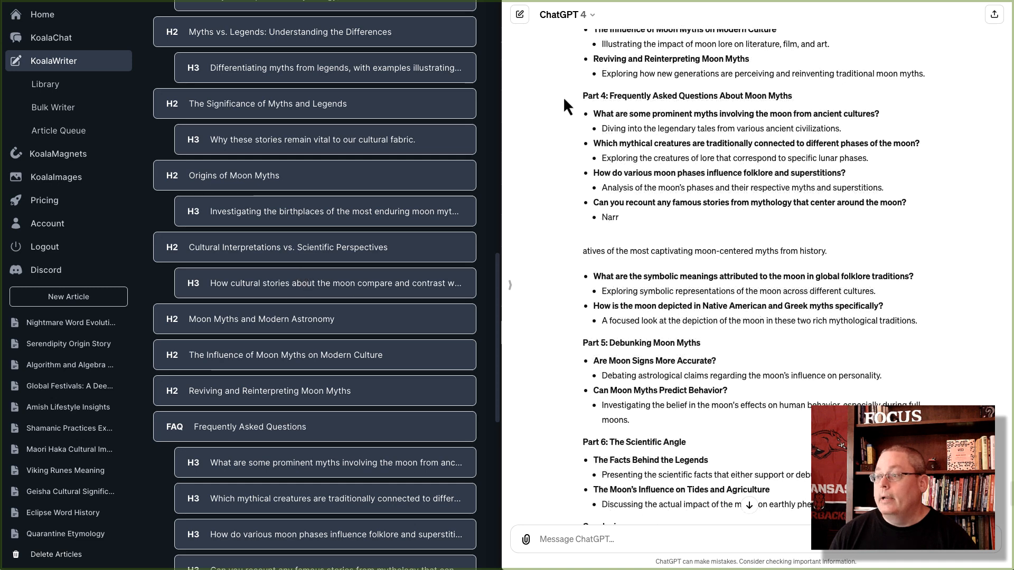
drag(584, 96, 793, 104)
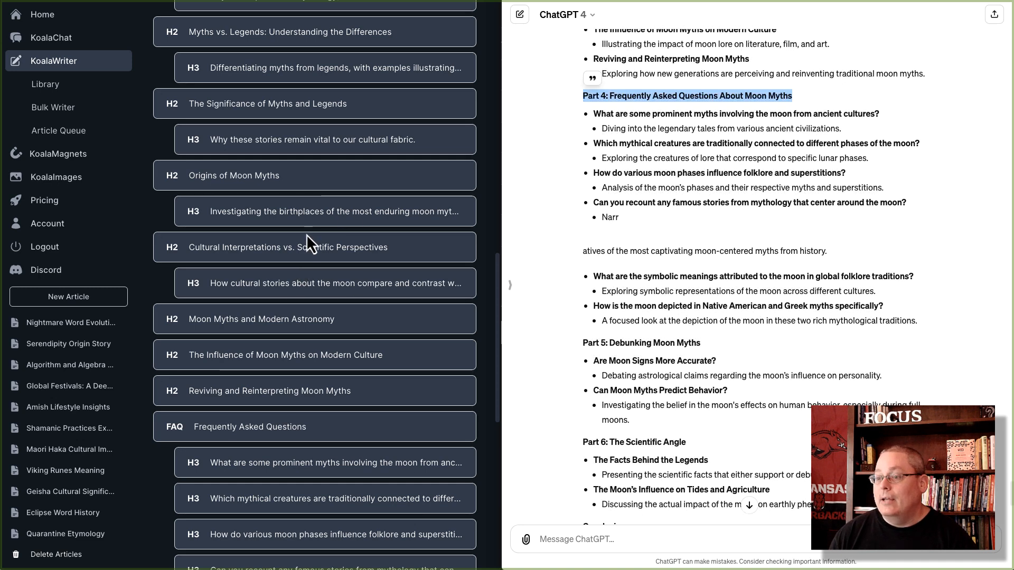
scroll(306, 237, down, 4)
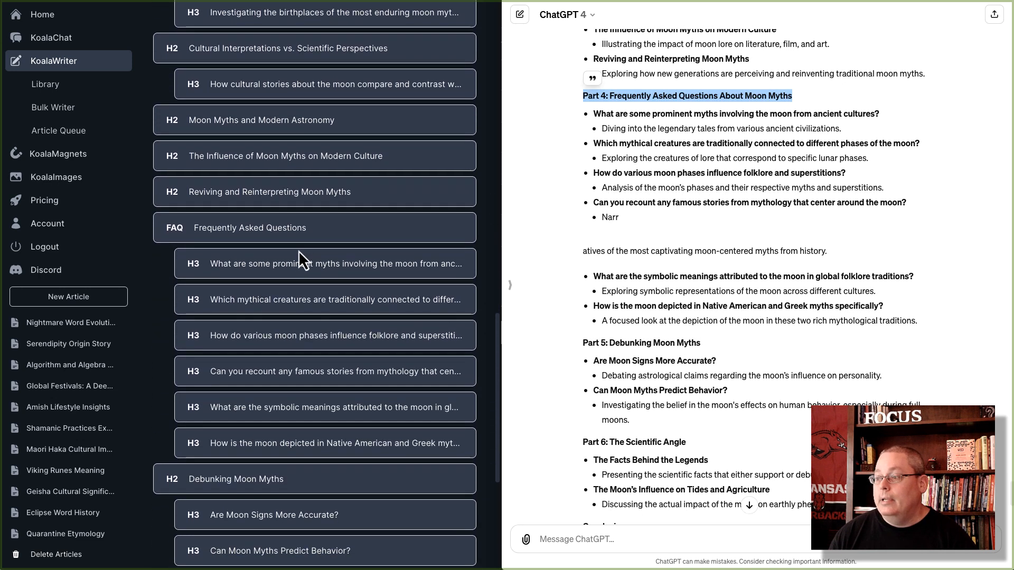
scroll(299, 253, down, 6)
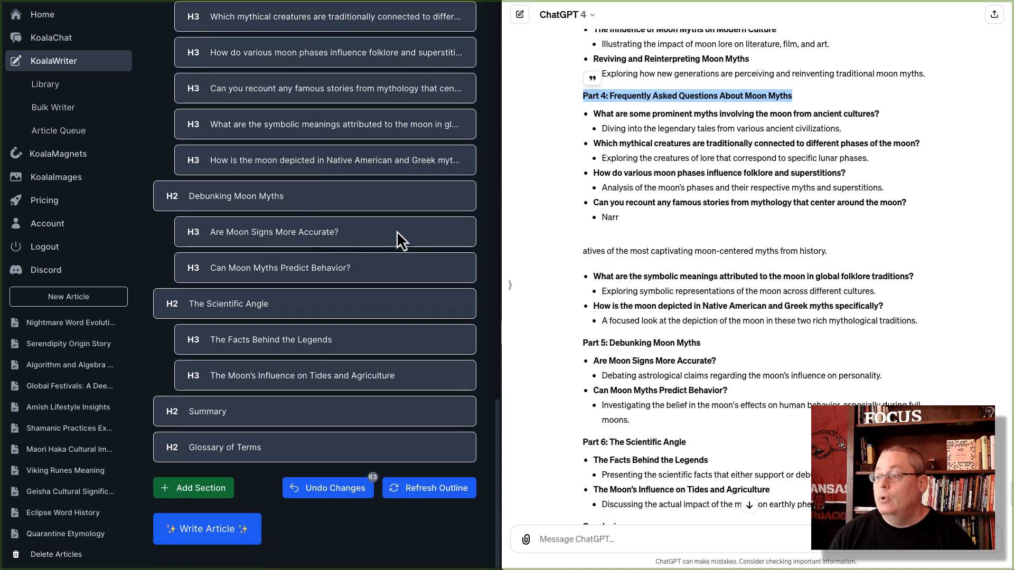
Step: Compare "Debunking Moon Myths", "The Scientific Angle" and the Conclusion in ChatGPT with the last sections of the KoalaWriter outline
click(605, 278)
scroll(602, 280, down, 3)
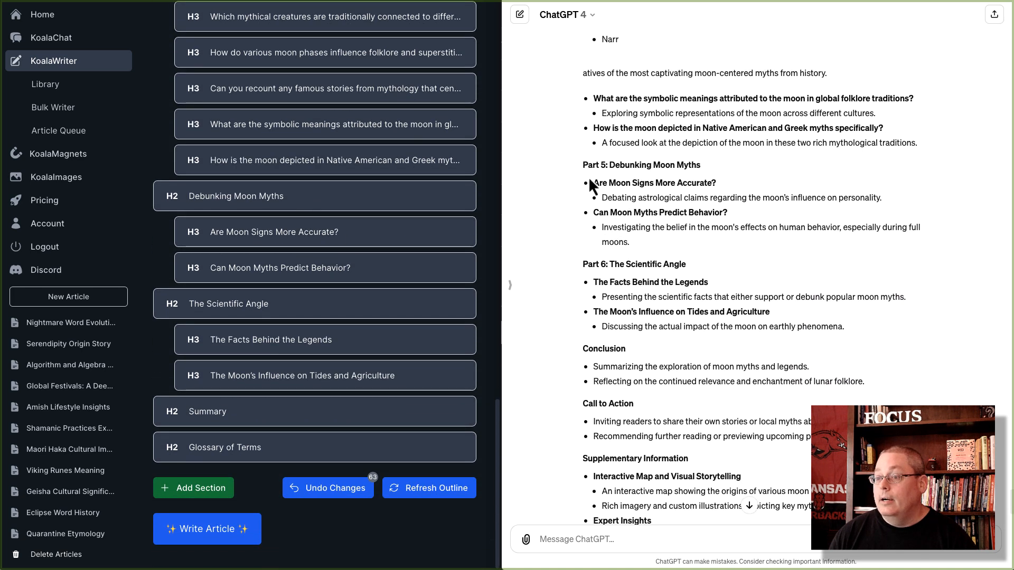
drag(594, 183, 730, 186)
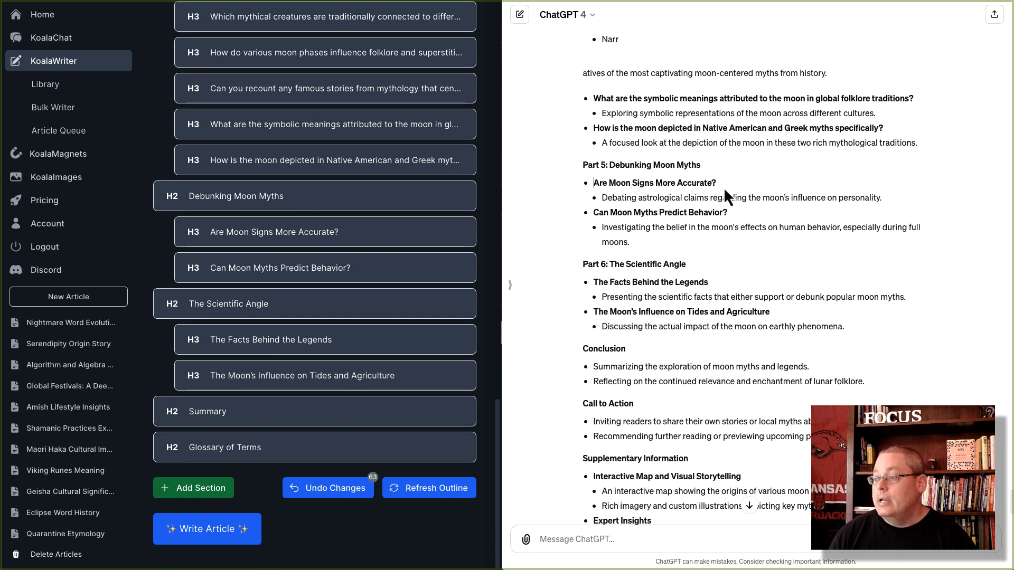
drag(604, 197, 897, 202)
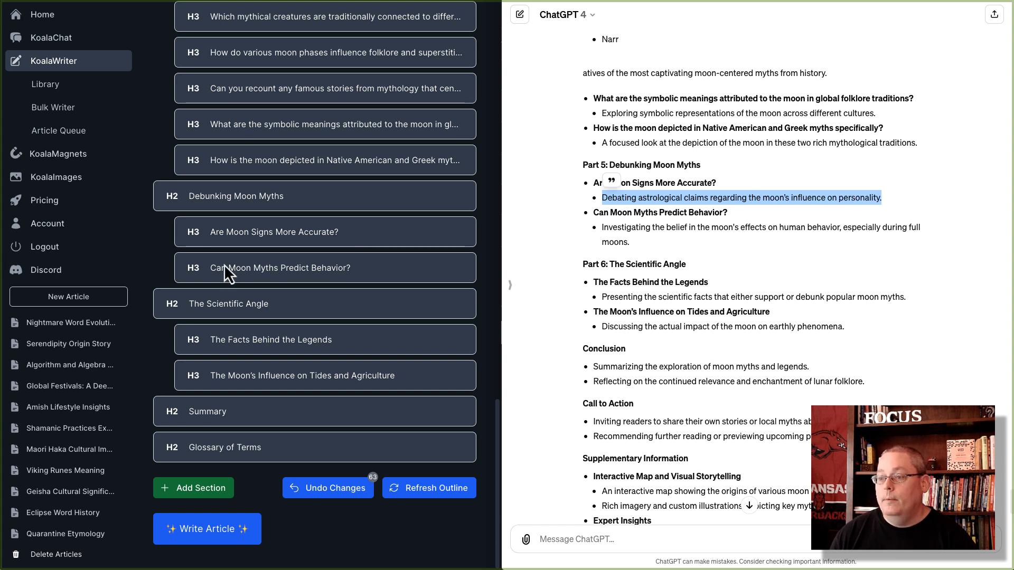
click(638, 279)
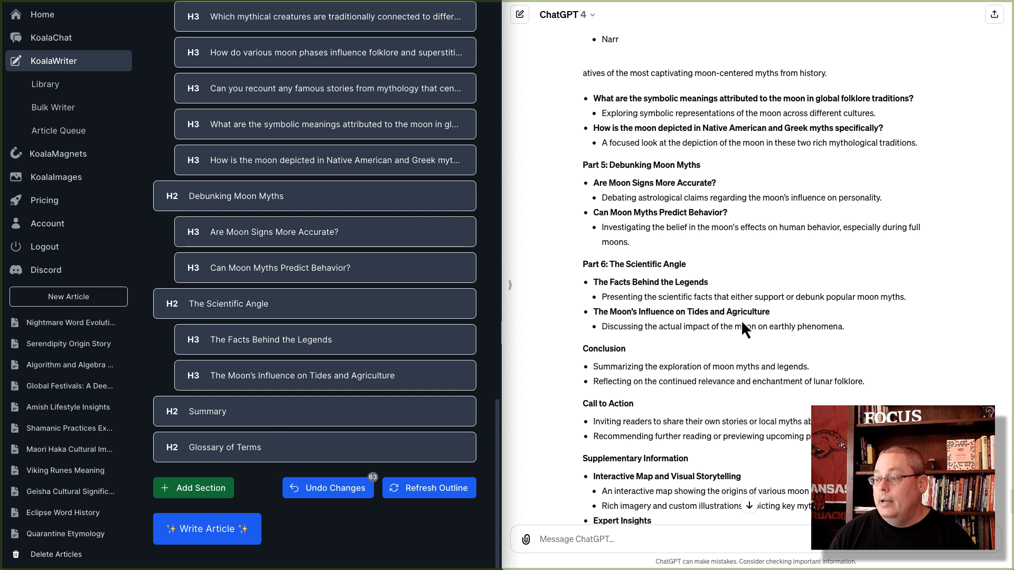
double_click(608, 347)
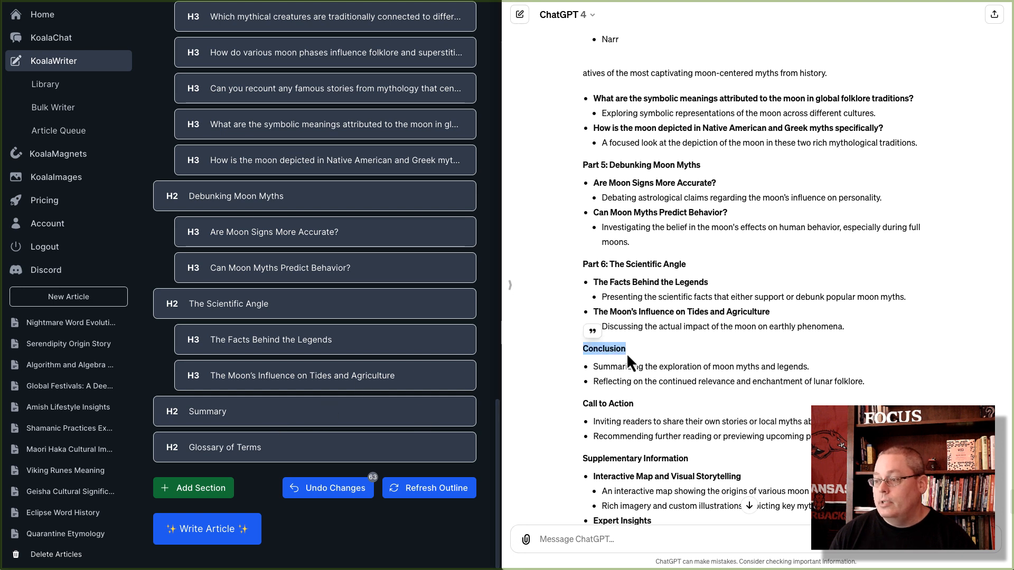
click(628, 363)
Step: Review the Supplementary Information items in ChatGPT, including Glossary of Terms, Expert Insights and Cultural Case Studies, against the KoalaWriter outline
scroll(628, 363, down, 5)
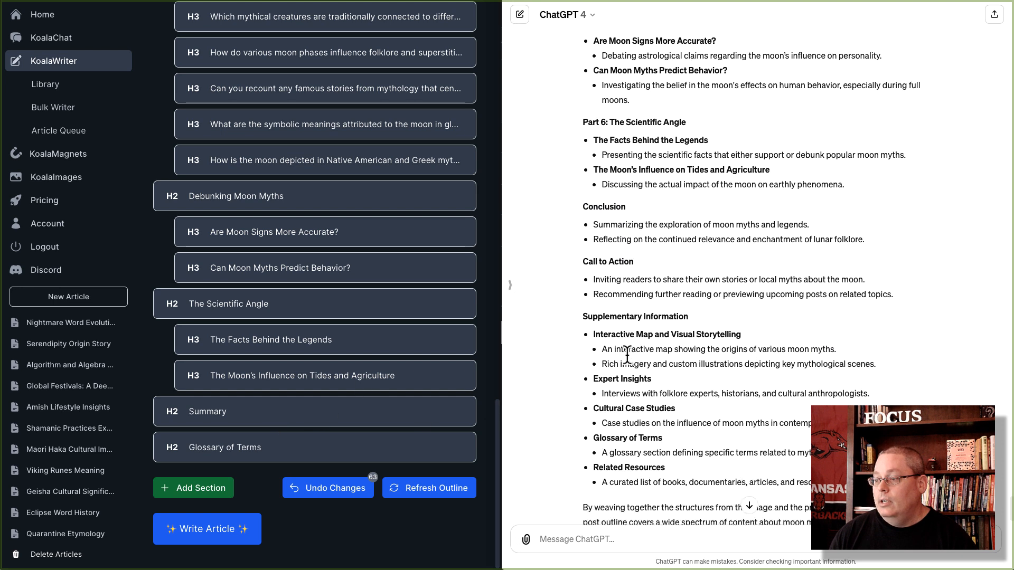
scroll(627, 355, down, 1)
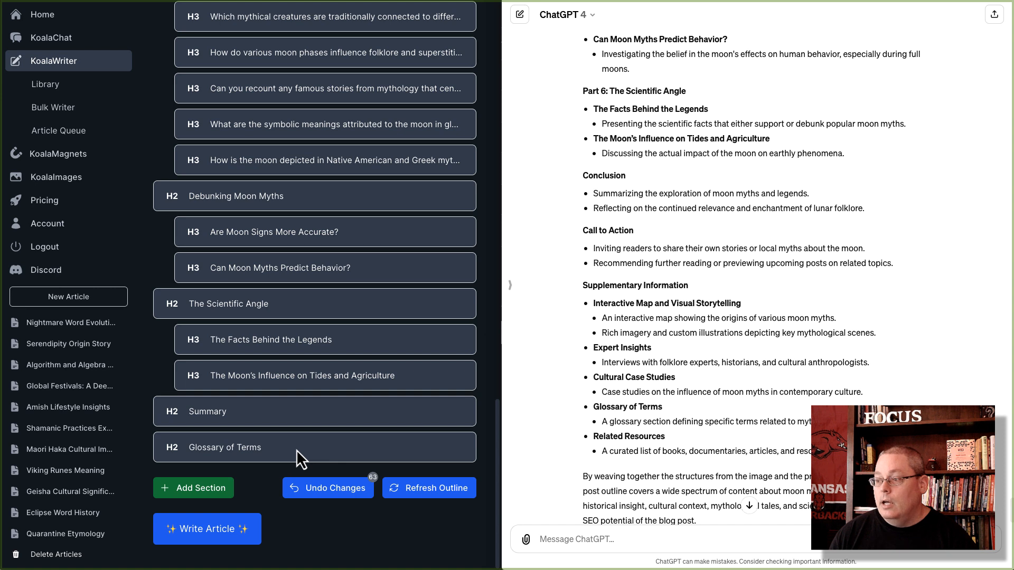
scroll(637, 380, down, 1)
drag(593, 390, 665, 391)
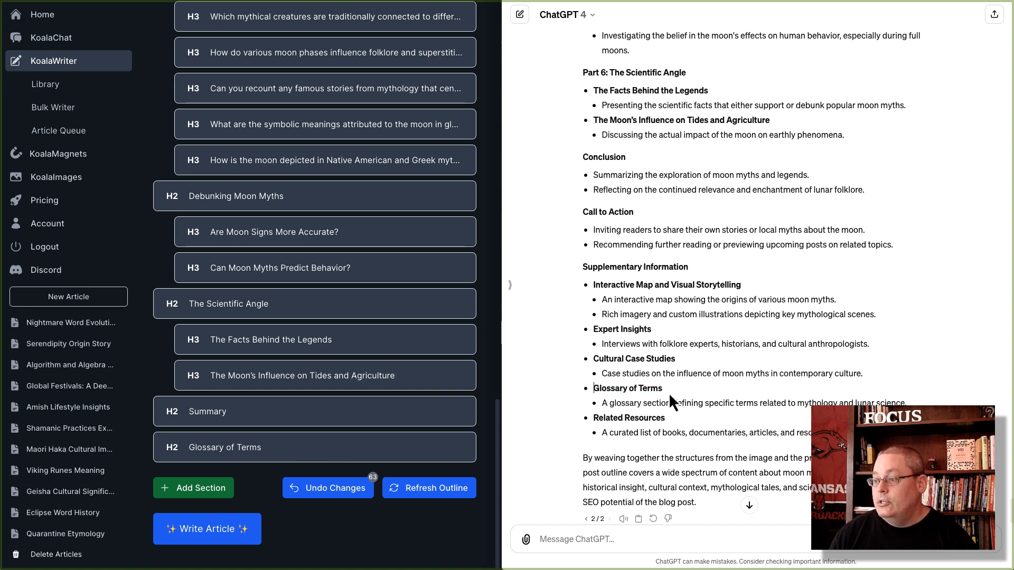
drag(594, 390, 661, 390)
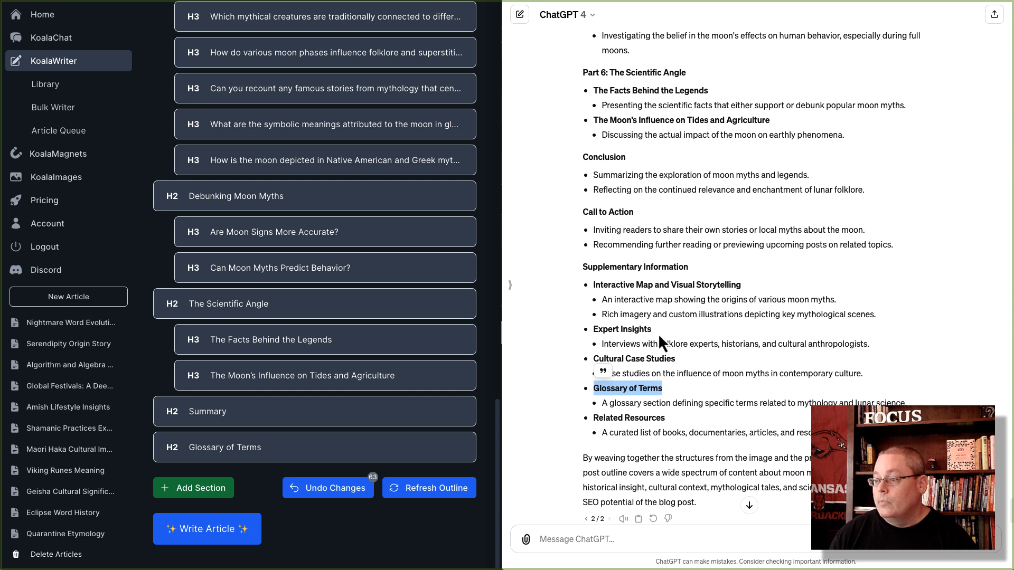
click(594, 329)
shift+click(651, 329)
key(ctrl+c)
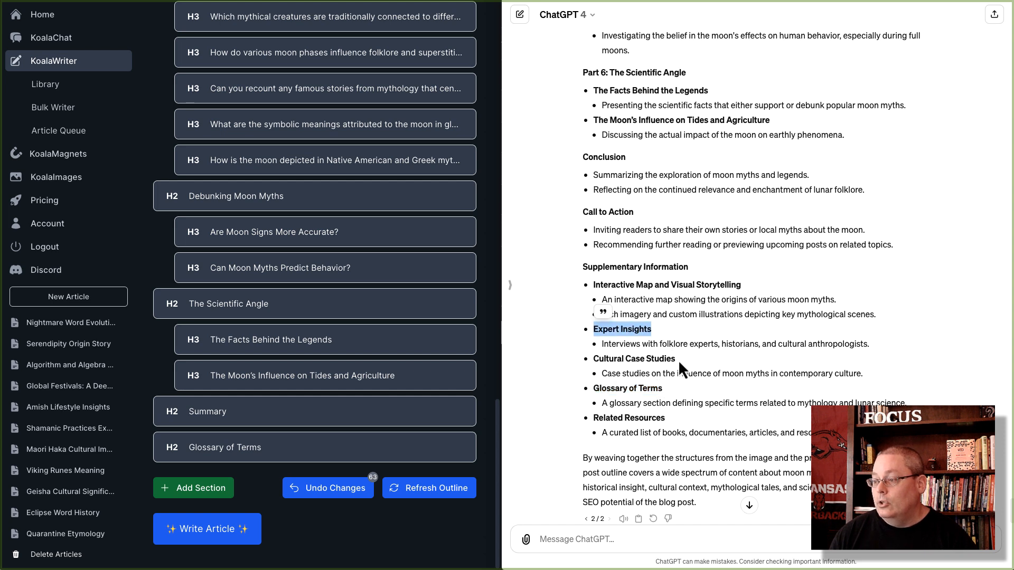
drag(593, 359, 671, 360)
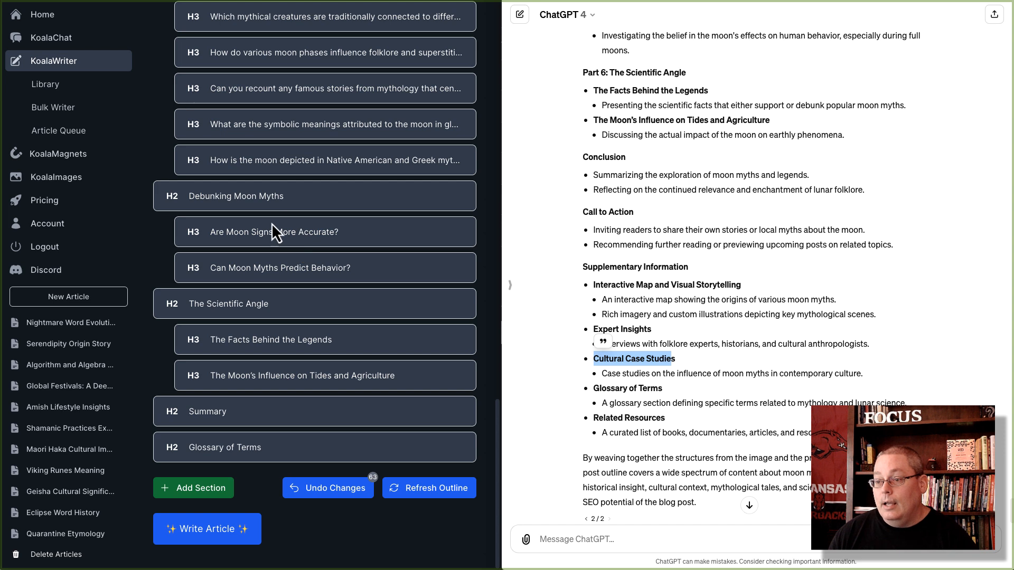
click(659, 335)
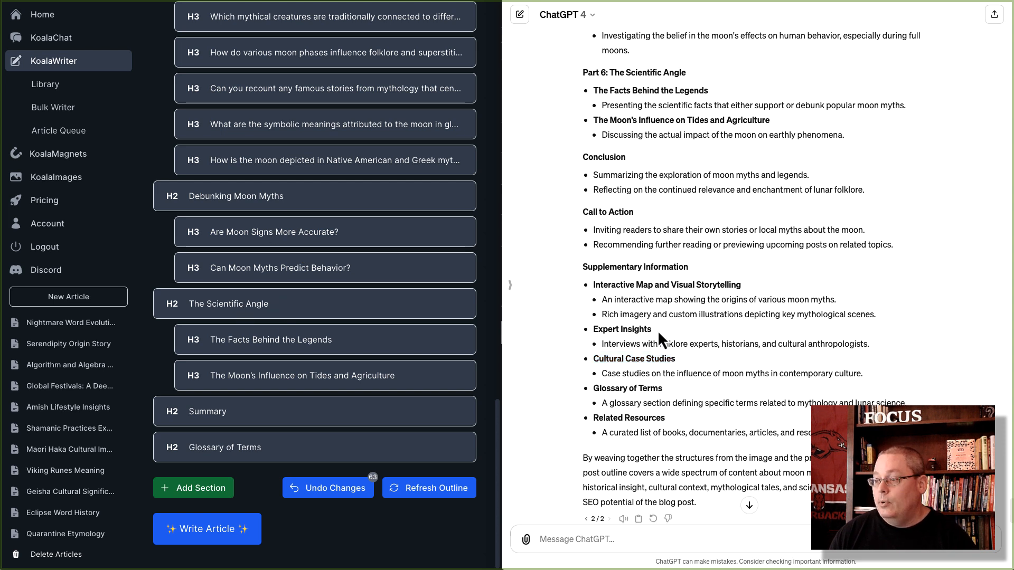
Step: Start a new outline section in KoalaWriter named "Expert Insights", copied from the ChatGPT Supplementary Information list
drag(594, 330, 650, 329)
click(664, 335)
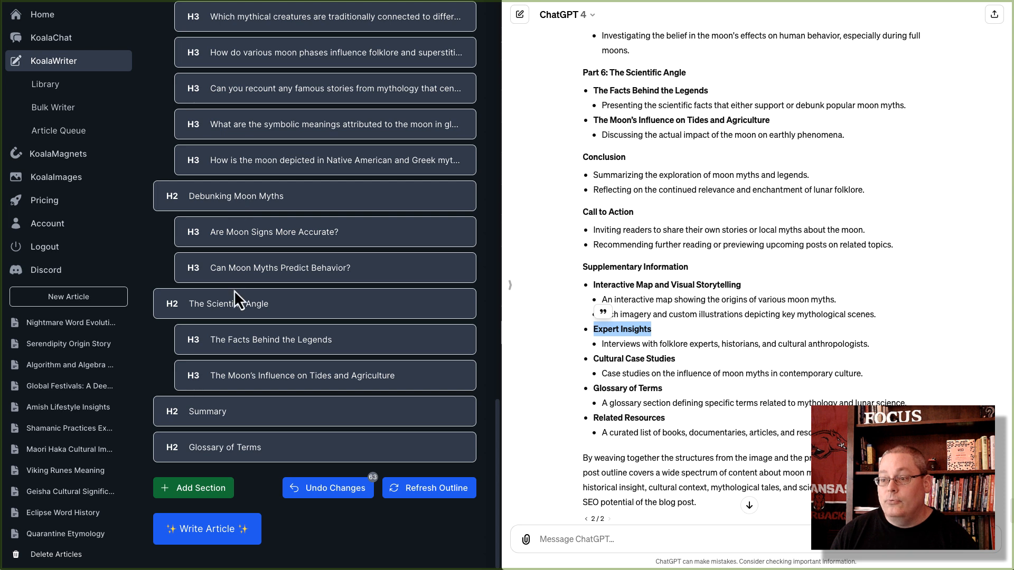
click(201, 489)
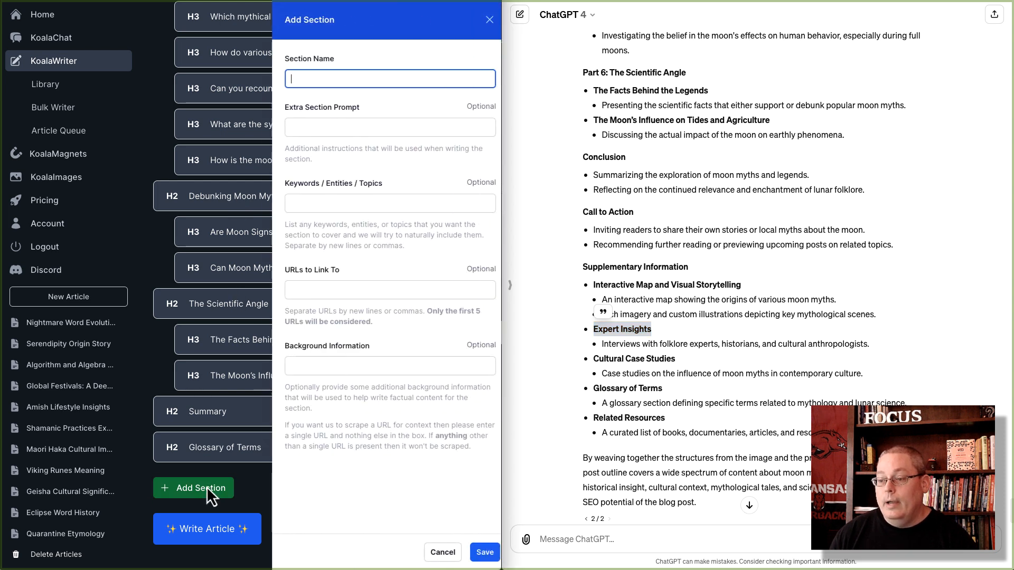
click(316, 73)
key(ctrl+v)
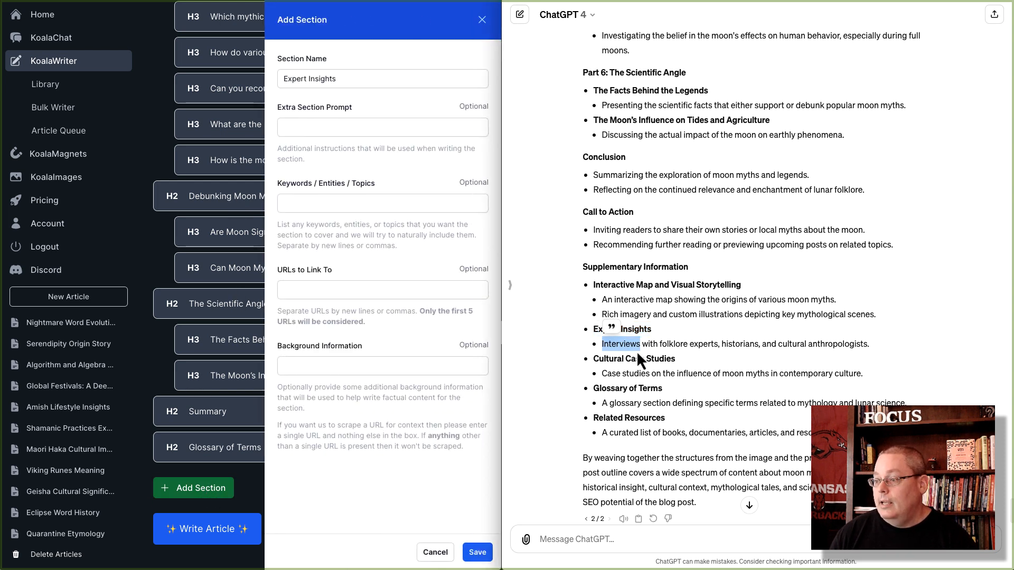
Step: Give the section the topics "Interviews with folklore experts, historians, and cultural anthropologists." and nest it as the last H3 under The Scientific Angle
triple_click(636, 351)
key(ctrl+c)
click(313, 205)
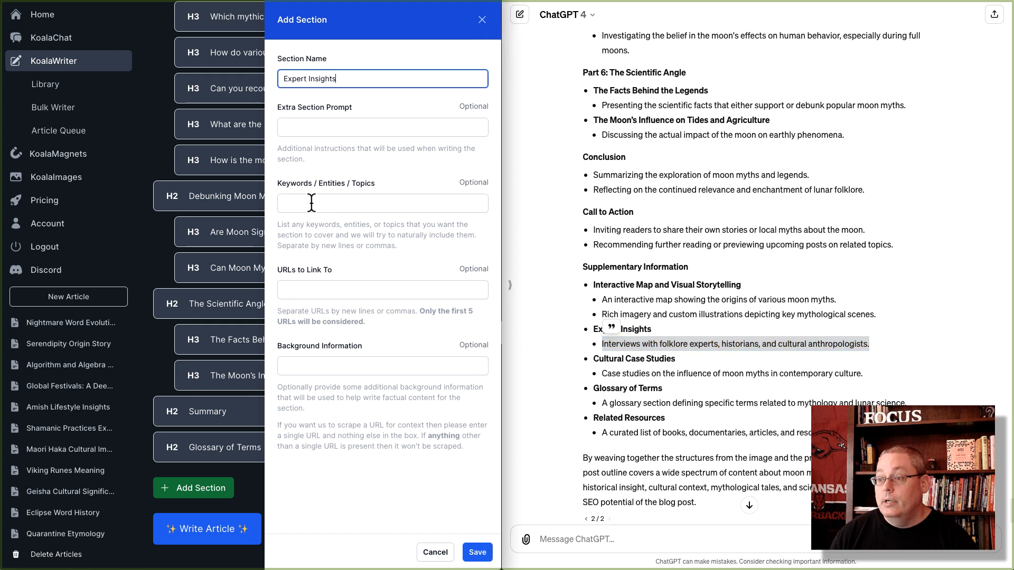
key(ctrl+v)
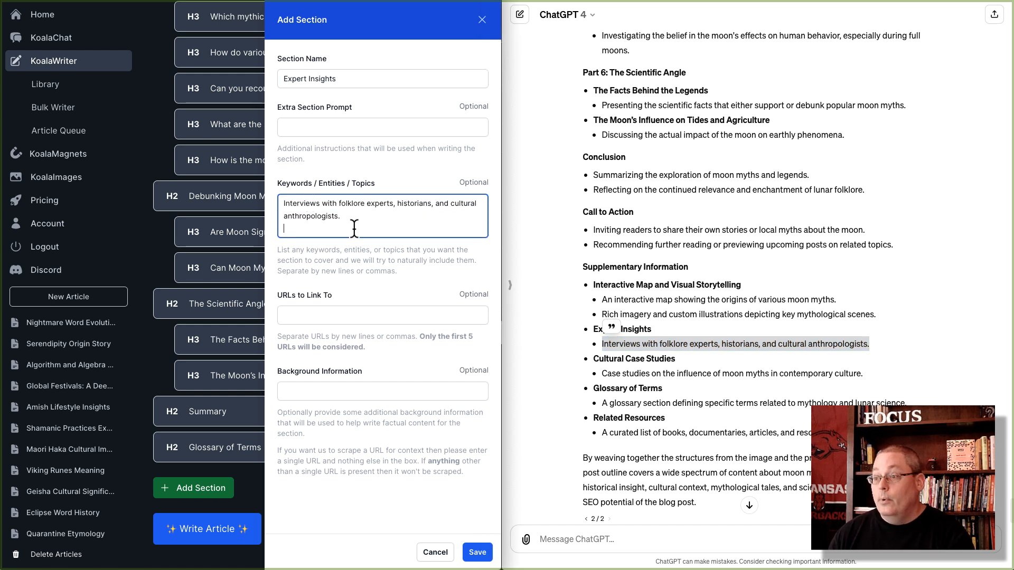
key(BackSpace)
click(476, 552)
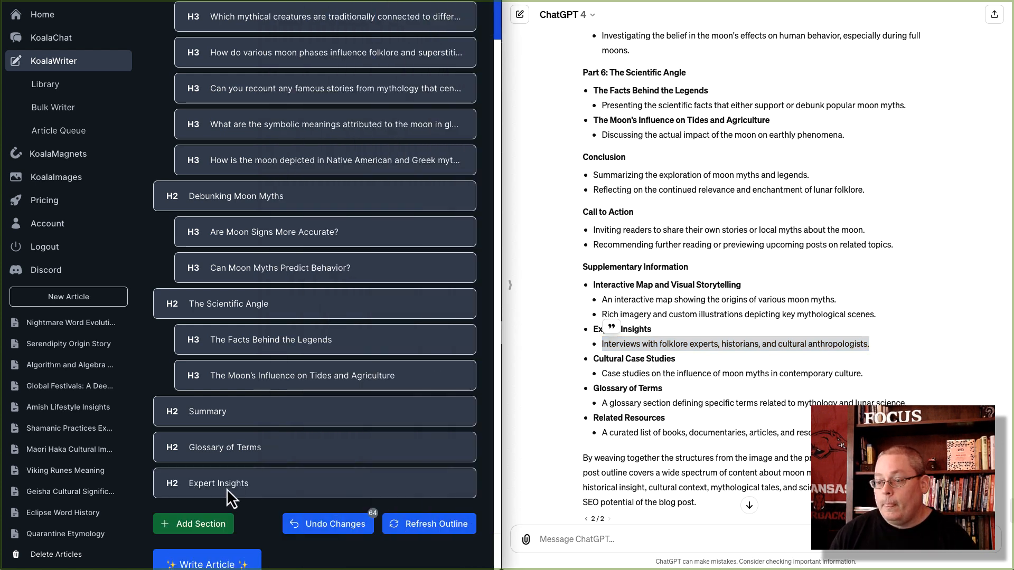
drag(201, 482, 249, 411)
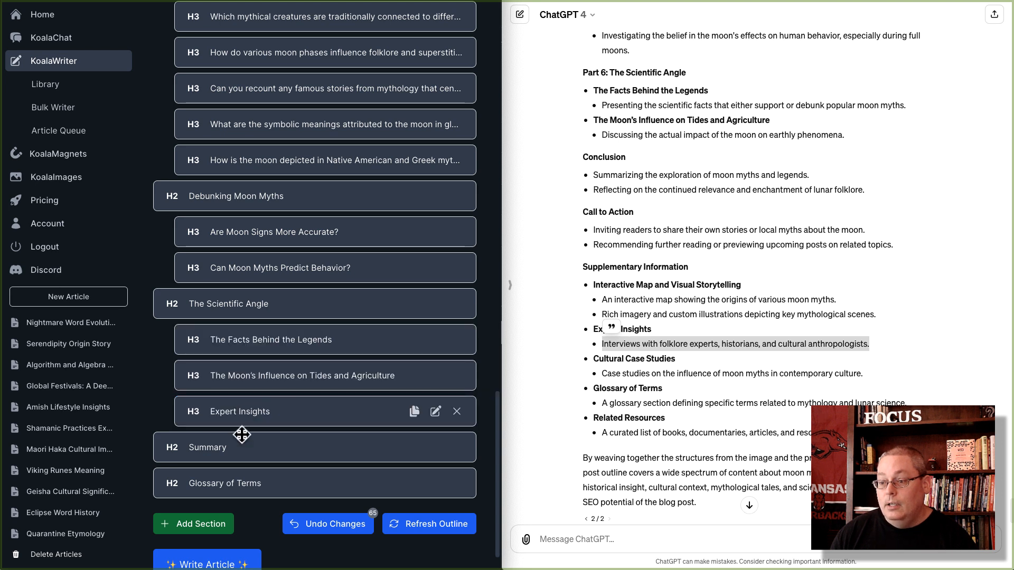
Step: Add a second "Expert Insights" section with the same interviews sentence as its topics and nest it as the last H3 under Debunking Moon Myths
click(205, 524)
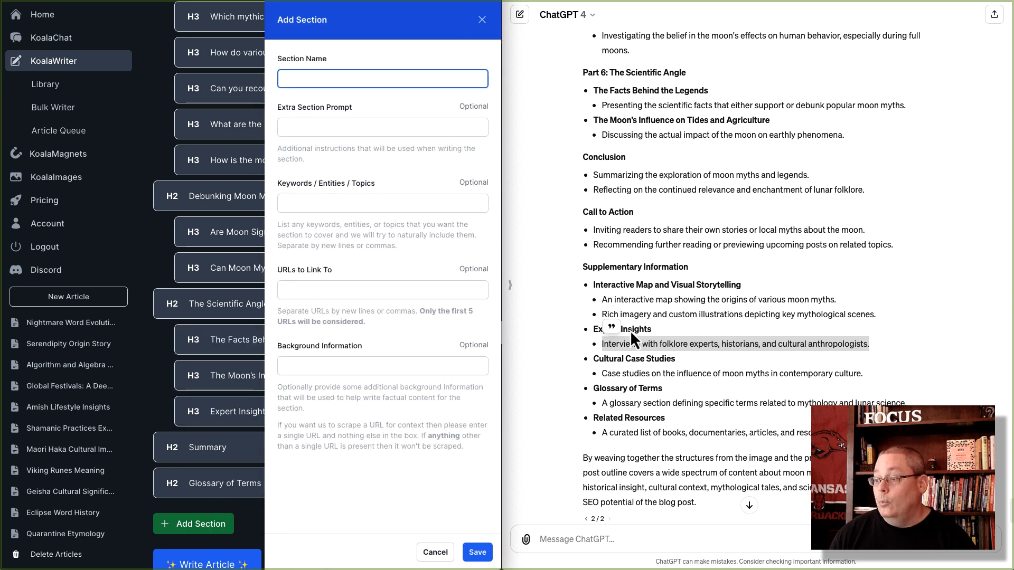
click(292, 203)
key(ctrl+v)
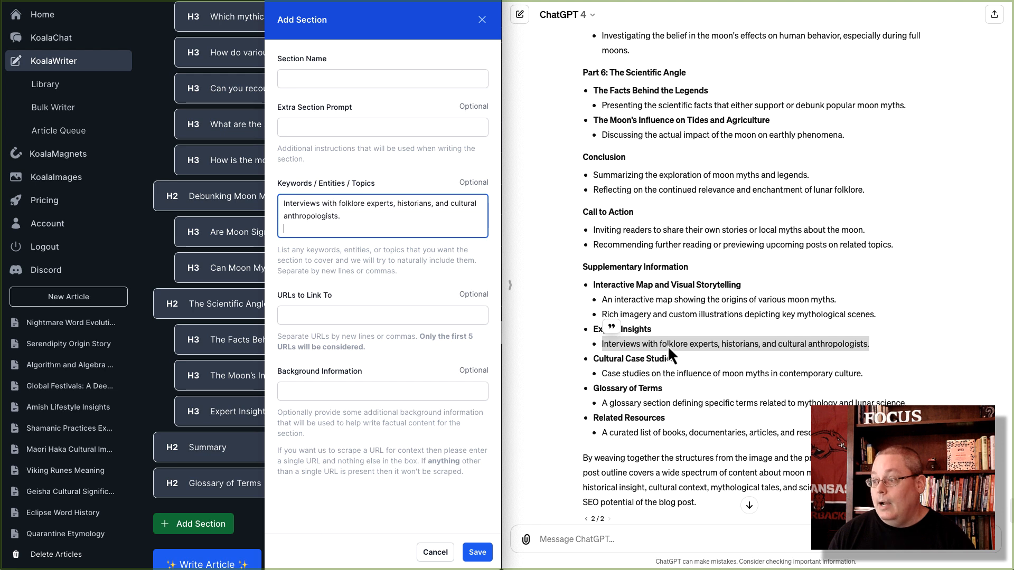
click(670, 354)
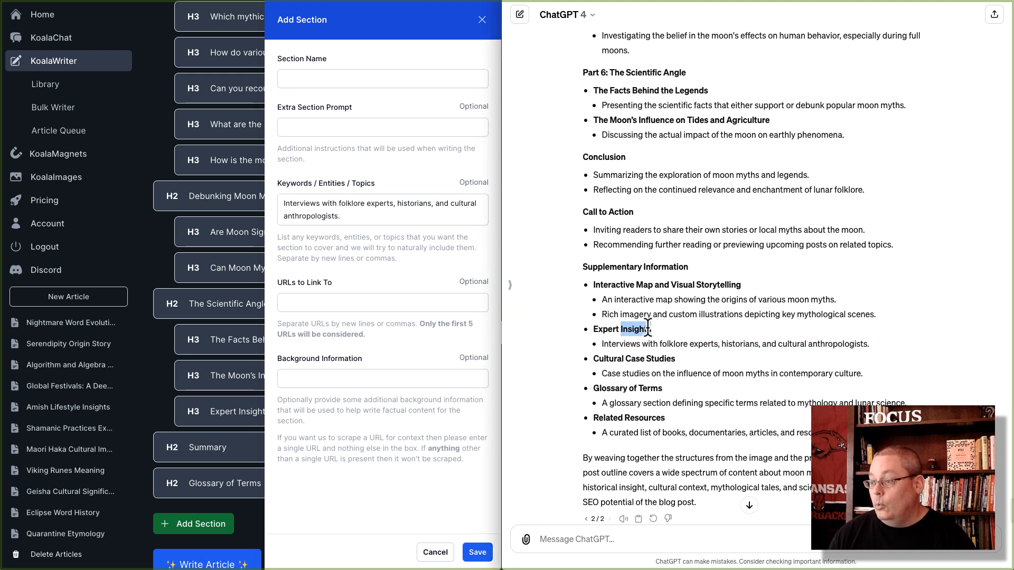
drag(592, 329, 647, 329)
click(330, 78)
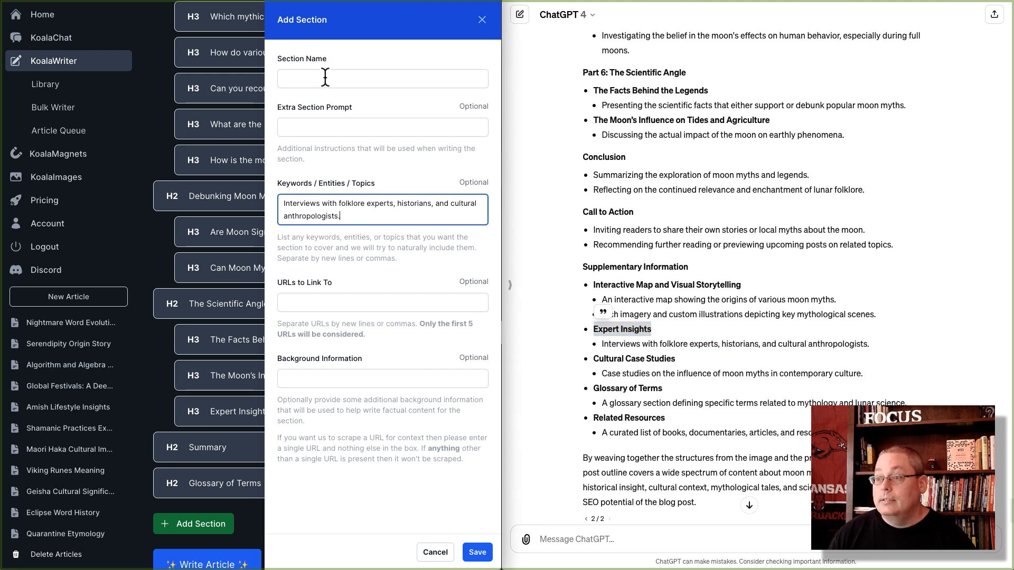
text(Expert Insights)
click(477, 552)
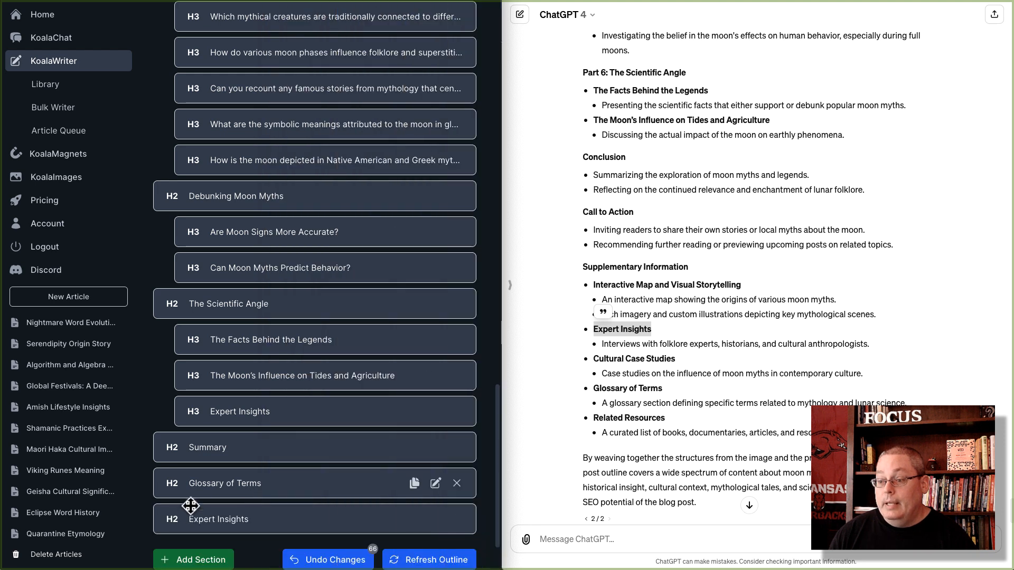
drag(189, 520, 249, 296)
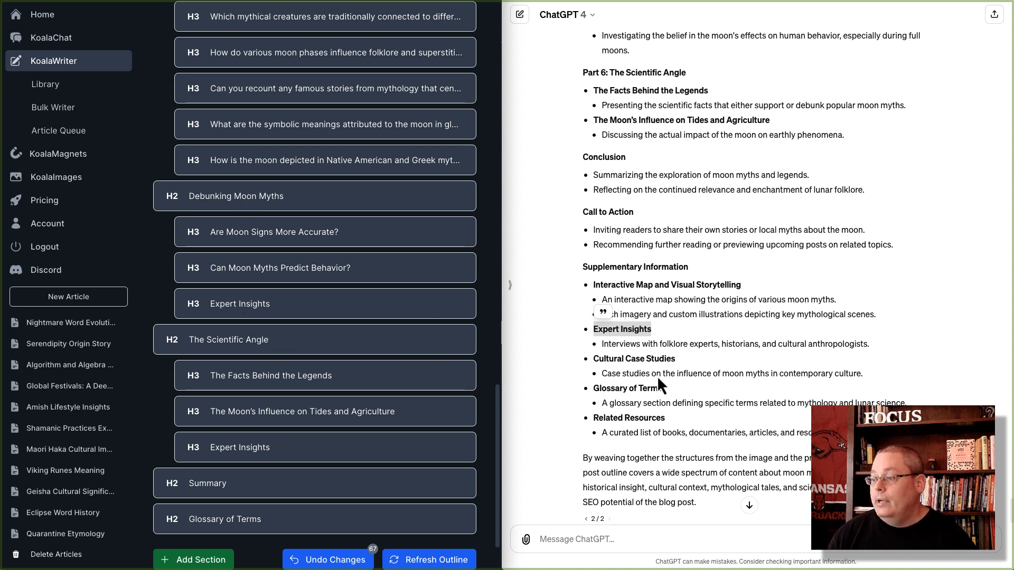
Step: Copy the "Cultural Case Studies" heading from the Supplementary Information in ChatGPT
click(678, 366)
drag(594, 358, 678, 365)
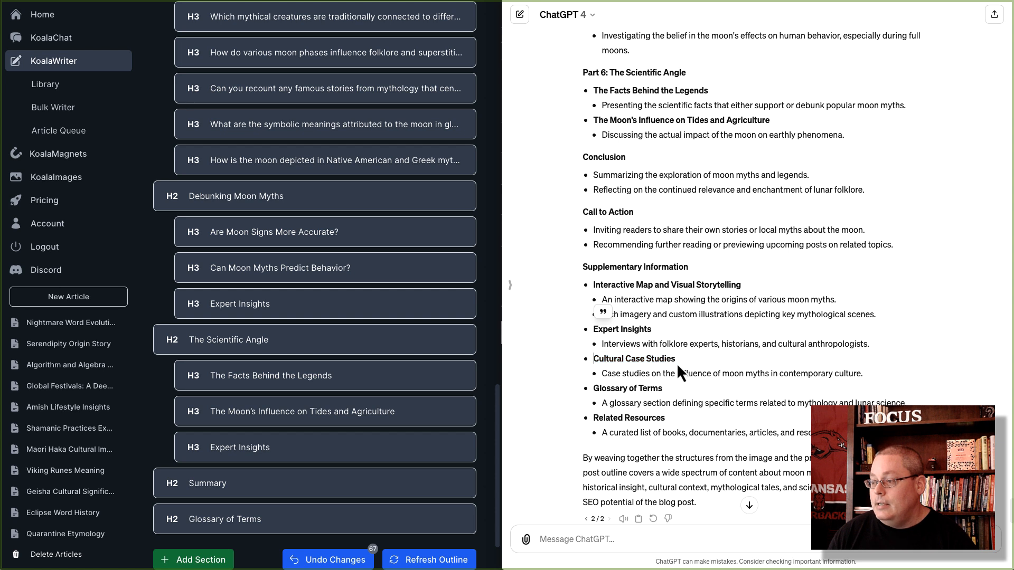
triple_click(650, 358)
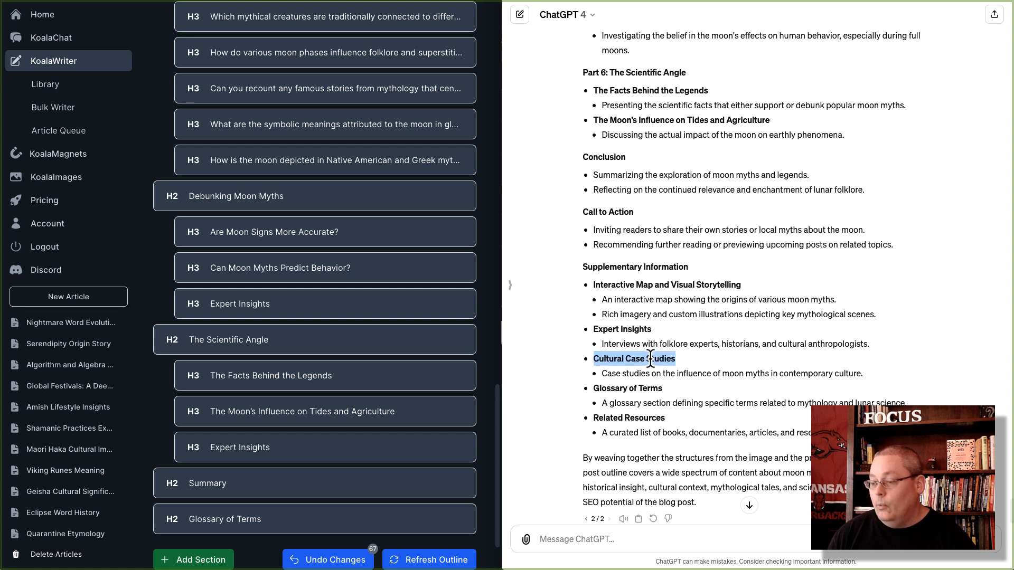
Step: Examine the H2 sections from The Significance of Myths and Legends to Frequently Asked Questions for a suitable place for cultural case studies
scroll(290, 377, up, 3)
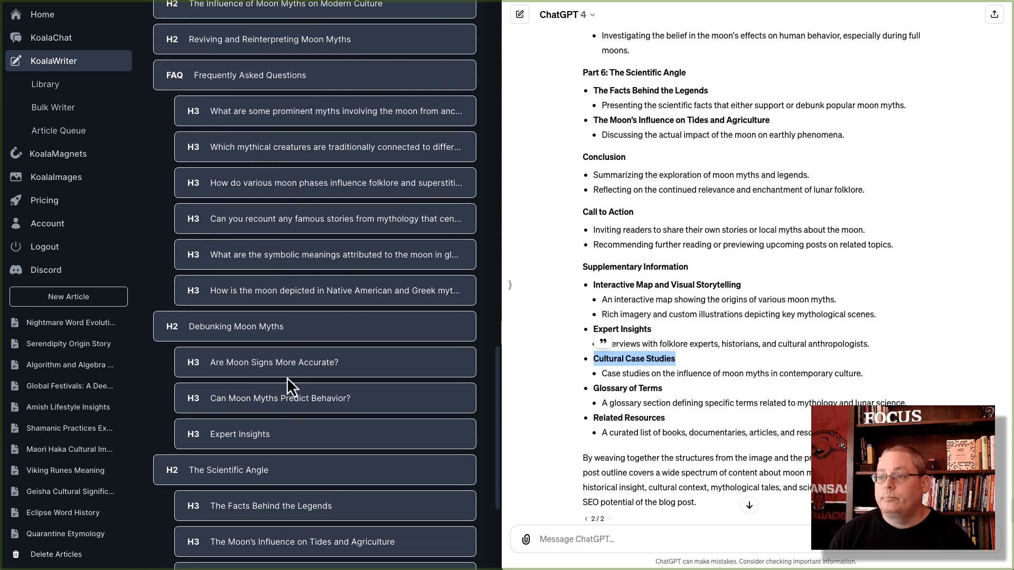
scroll(287, 378, up, 3)
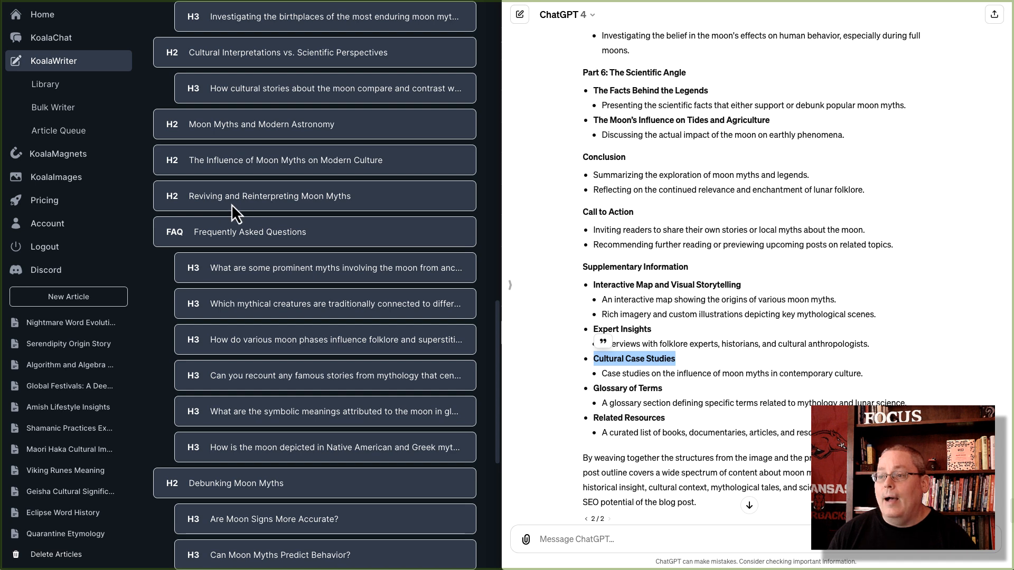
scroll(274, 202, up, 1)
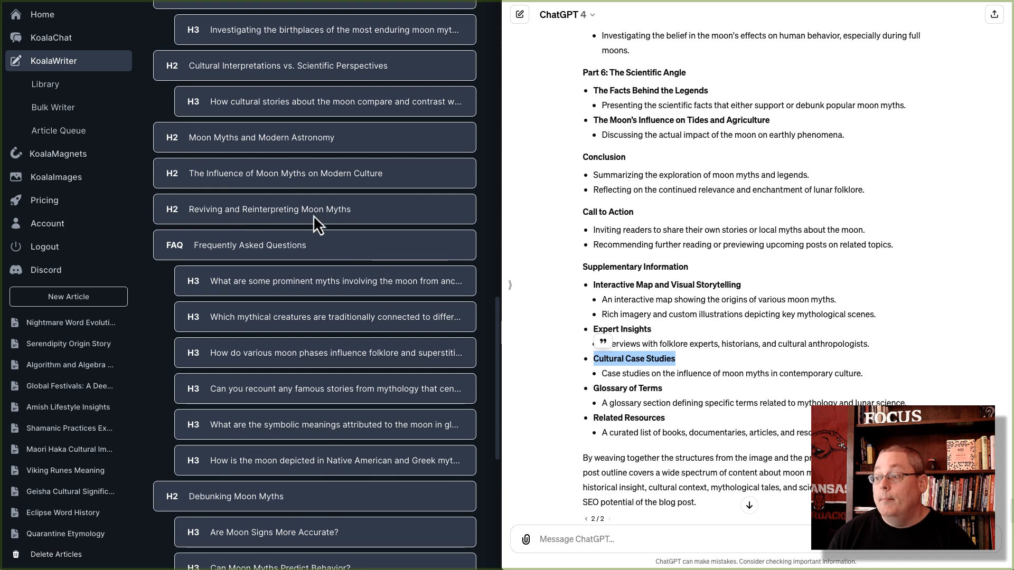
scroll(312, 214, up, 1)
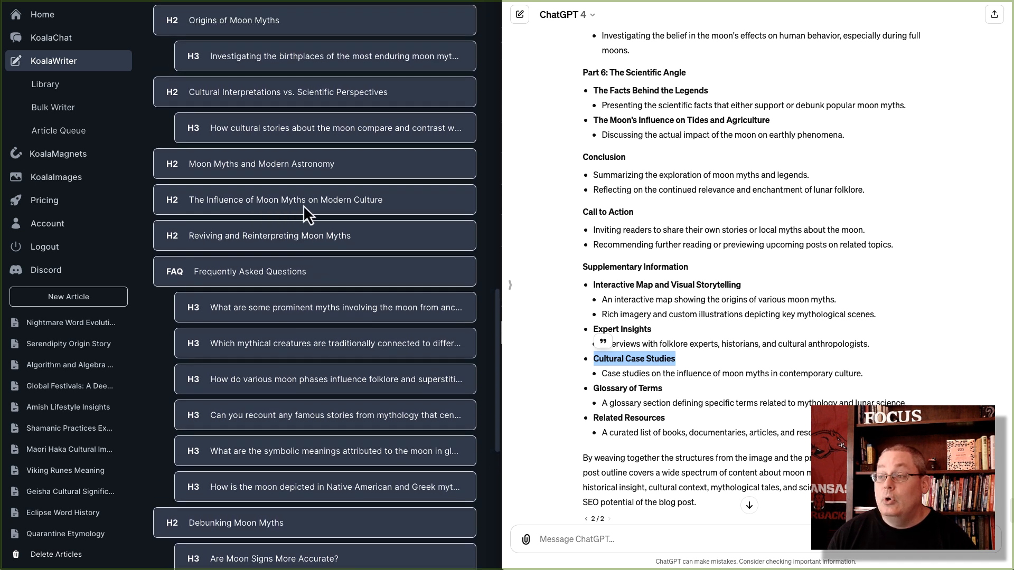
scroll(317, 205, up, 1)
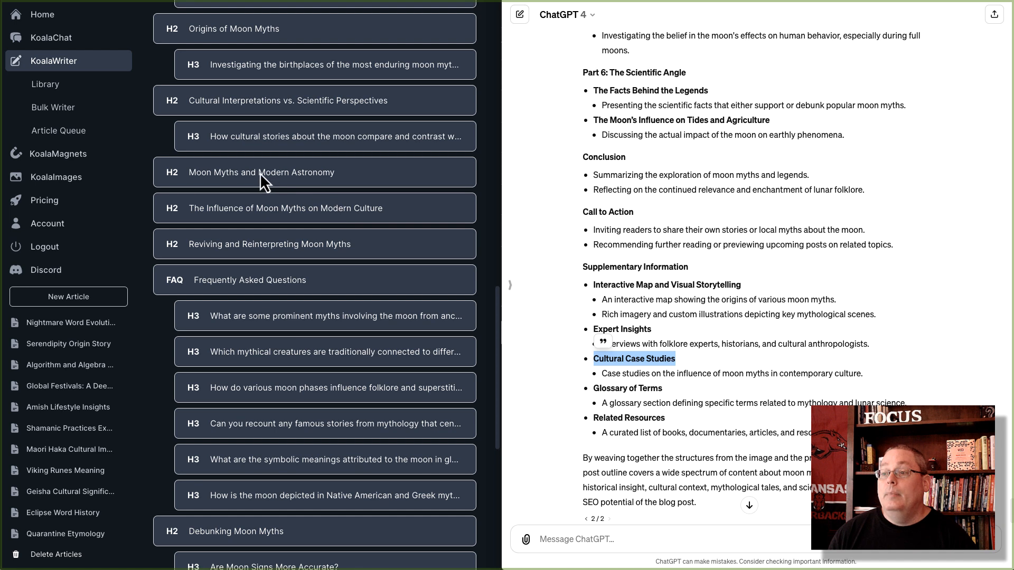
scroll(293, 175, up, 1)
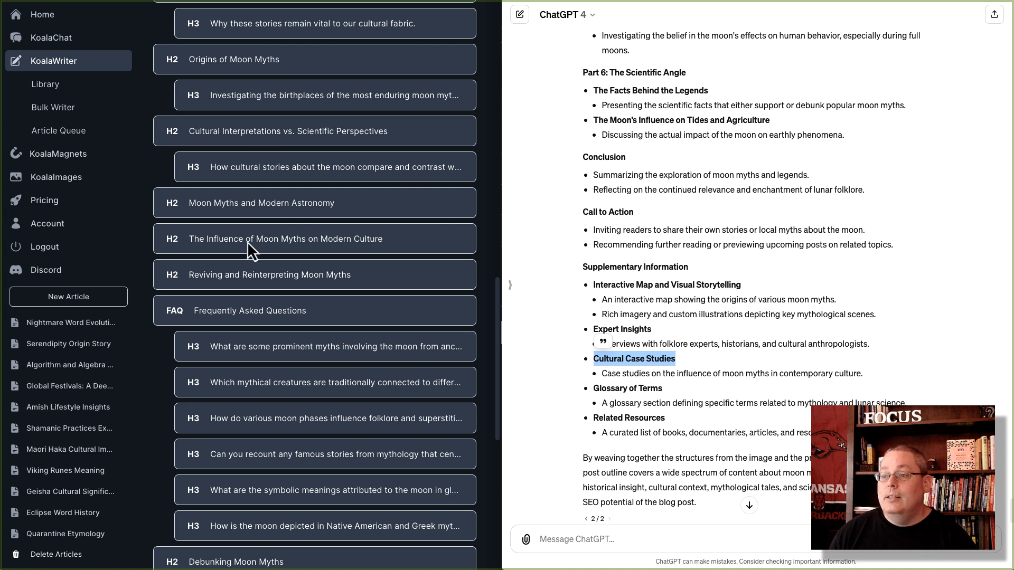
scroll(251, 278, up, 1)
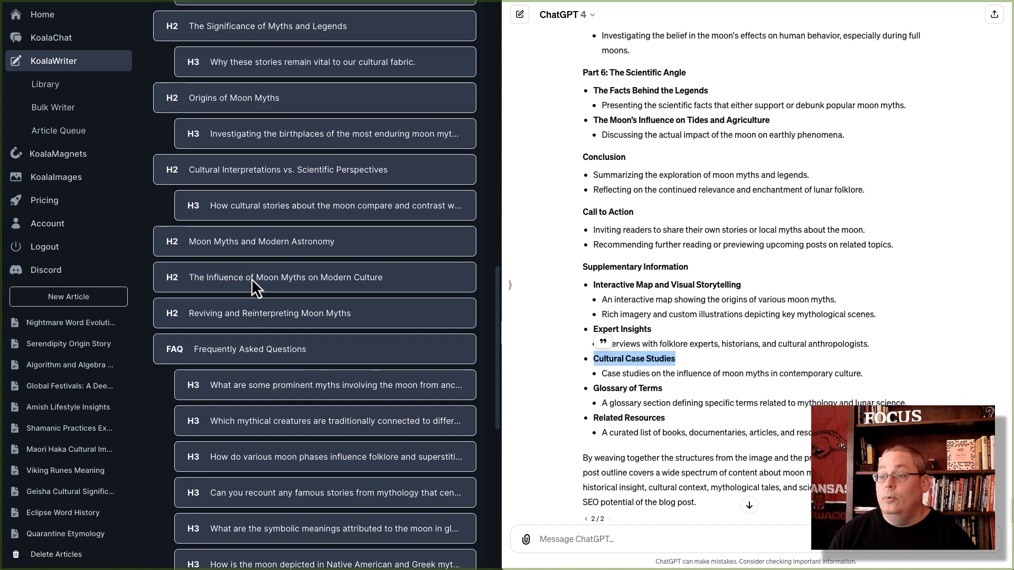
scroll(249, 279, down, 1)
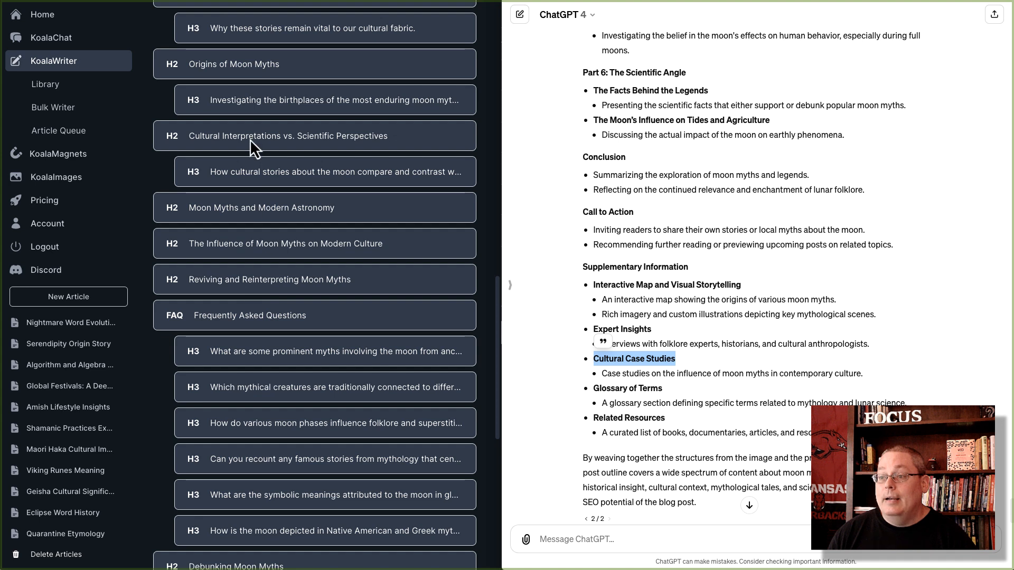
scroll(230, 457, down, 12)
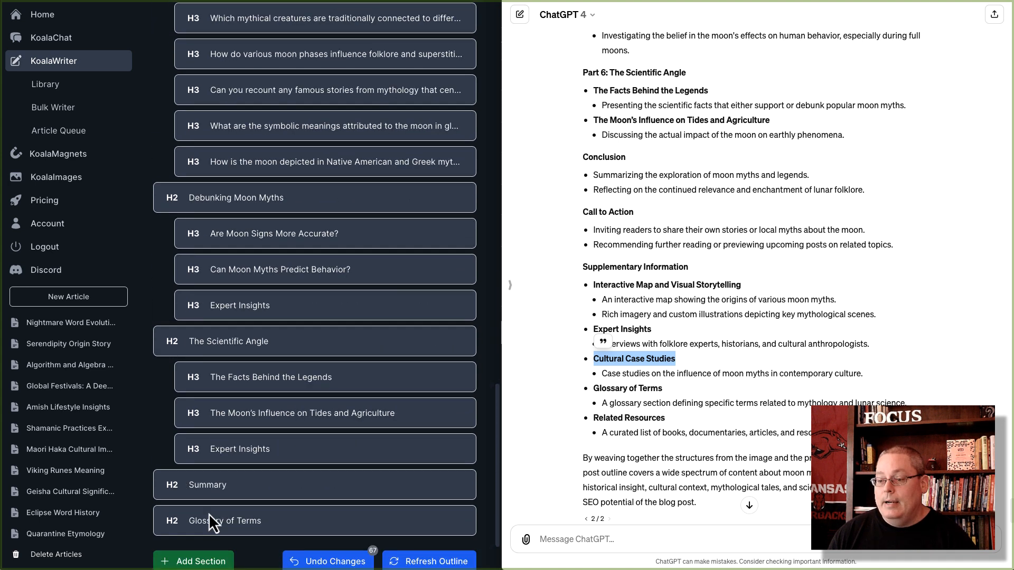
Step: Add a "Cultural Case Studies" section with the topics "Case studies on the influence of moon myths in contemporary culture."
click(195, 488)
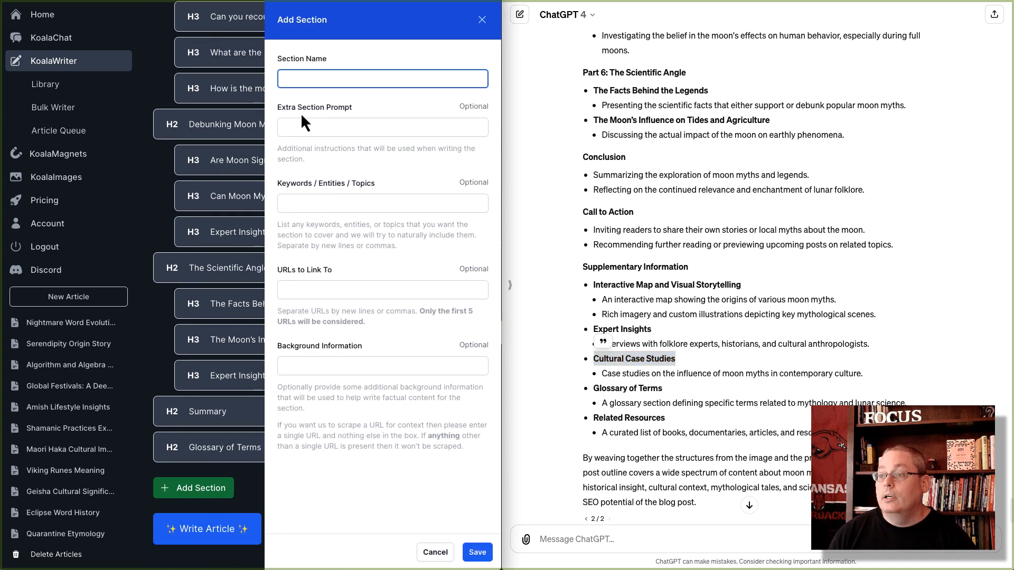
text(Cultural Case Studies)
triple_click(618, 374)
key(ctrl+c)
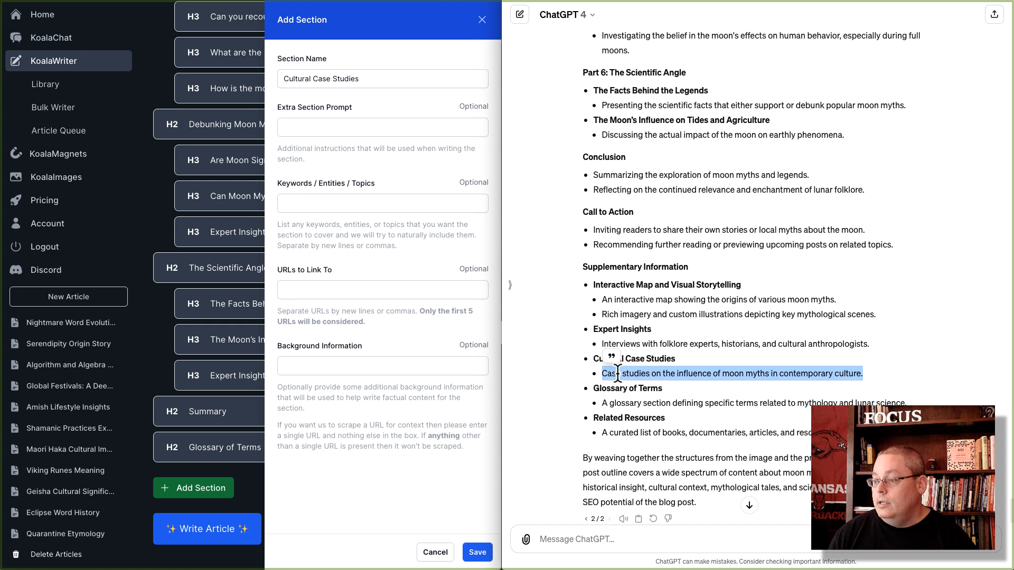
click(305, 208)
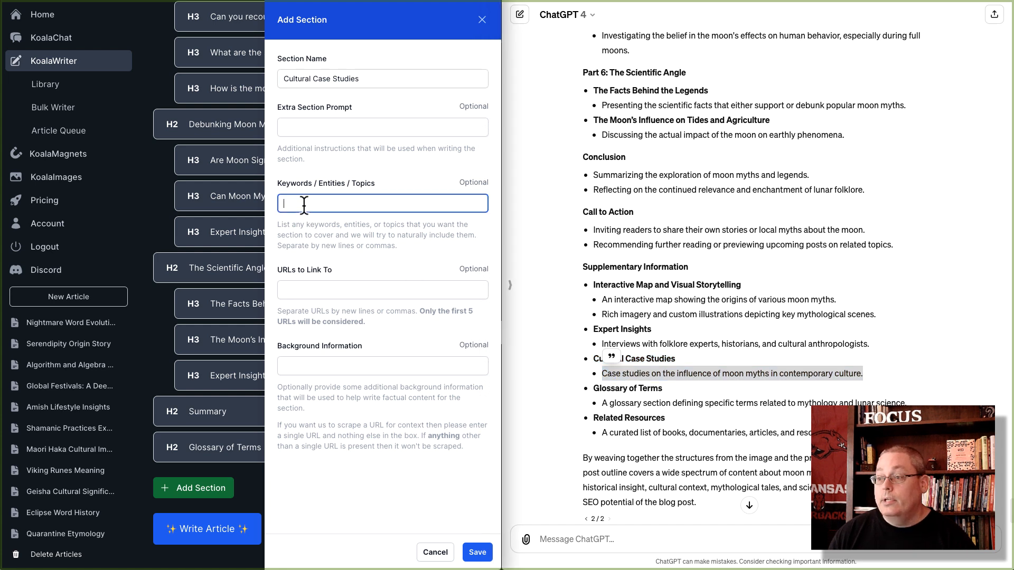
key(ctrl+v)
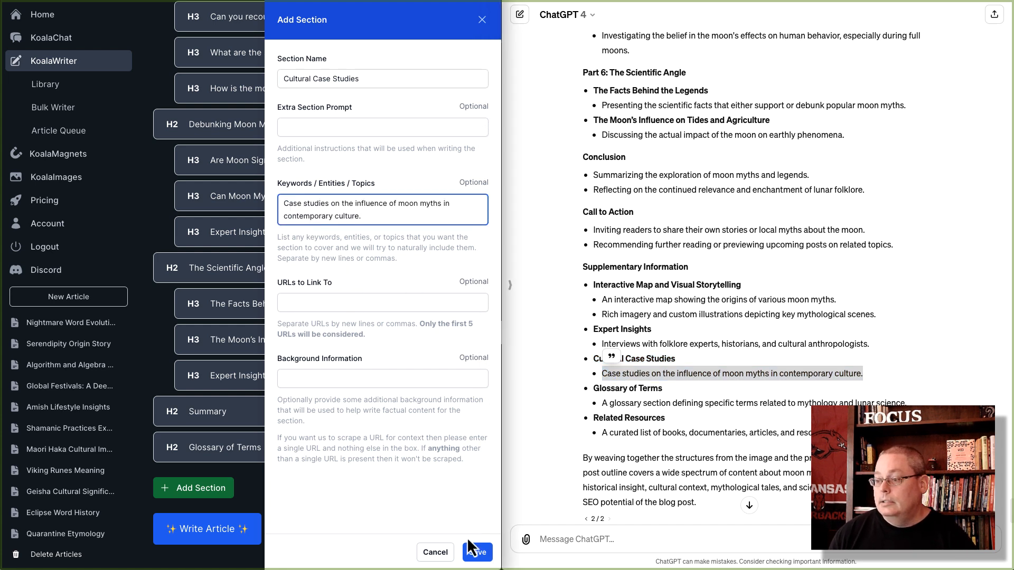
click(478, 552)
Step: Move Cultural Case Studies up the outline as an H2 between Reviving and Reinterpreting Moon Myths and Frequently Asked Questions
drag(237, 473, 217, 123)
scroll(262, 232, up, 5)
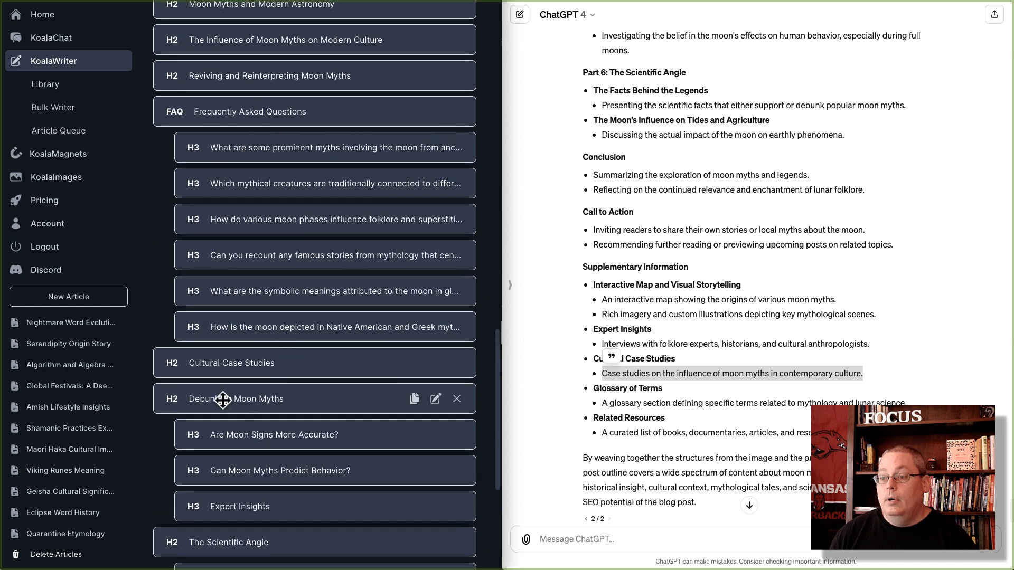
drag(209, 368, 222, 111)
scroll(299, 211, up, 3)
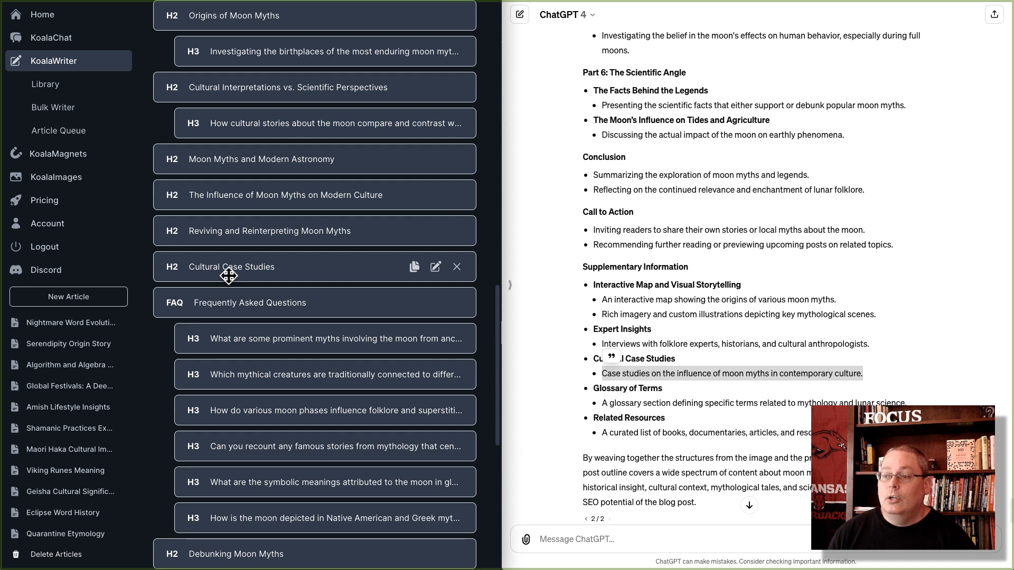
drag(228, 274, 288, 196)
drag(294, 165, 239, 276)
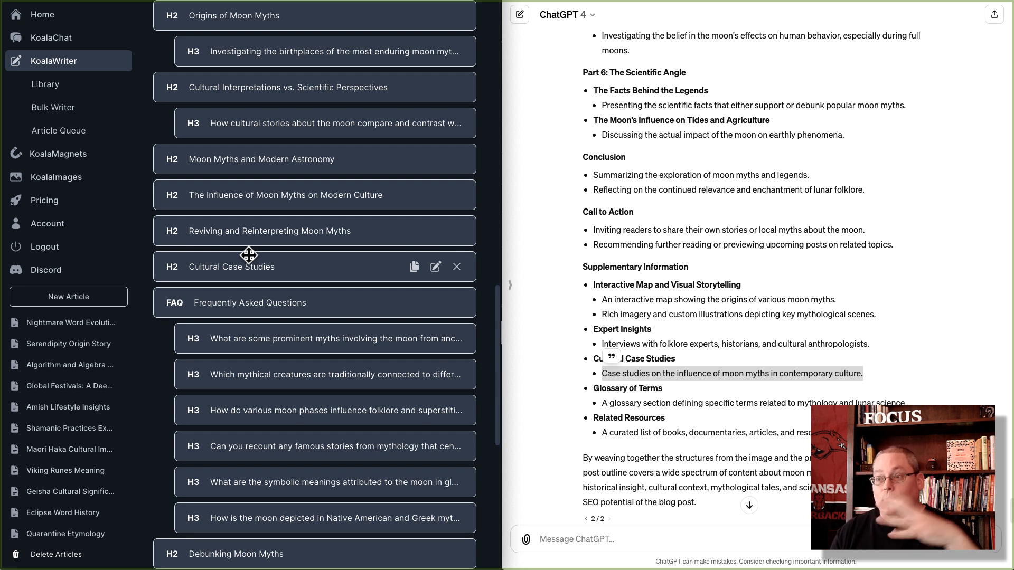
Step: Go back to the beginning of the KoalaWriter outline and of the combined ChatGPT outline to review their opening sections
scroll(331, 264, up, 15)
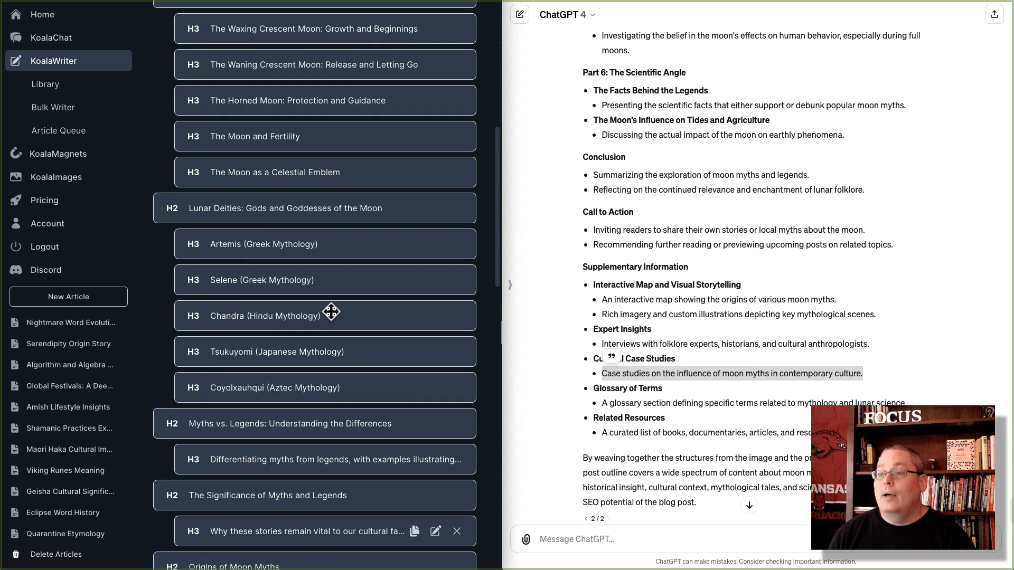
scroll(332, 311, up, 5)
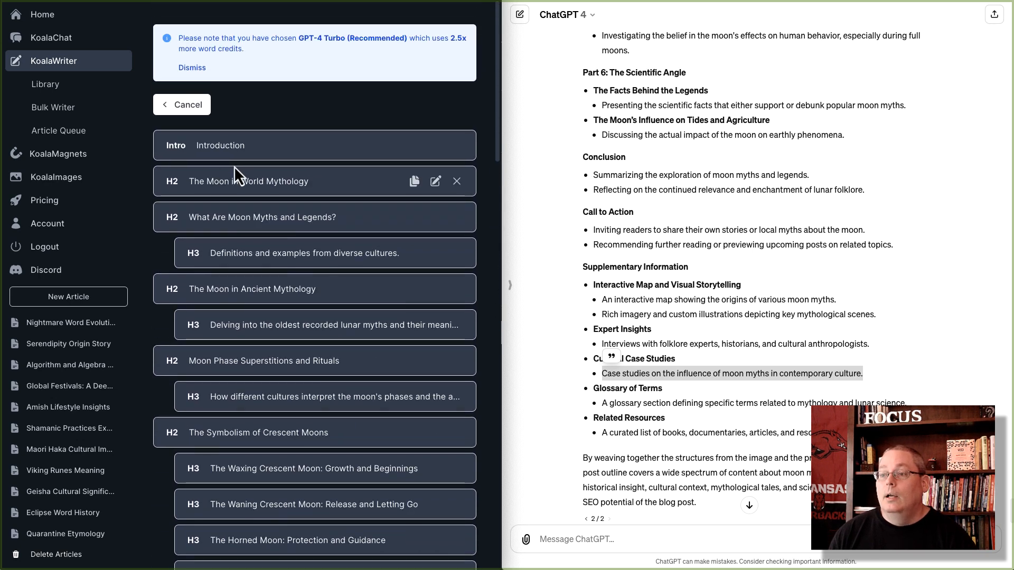
scroll(247, 180, down, 1)
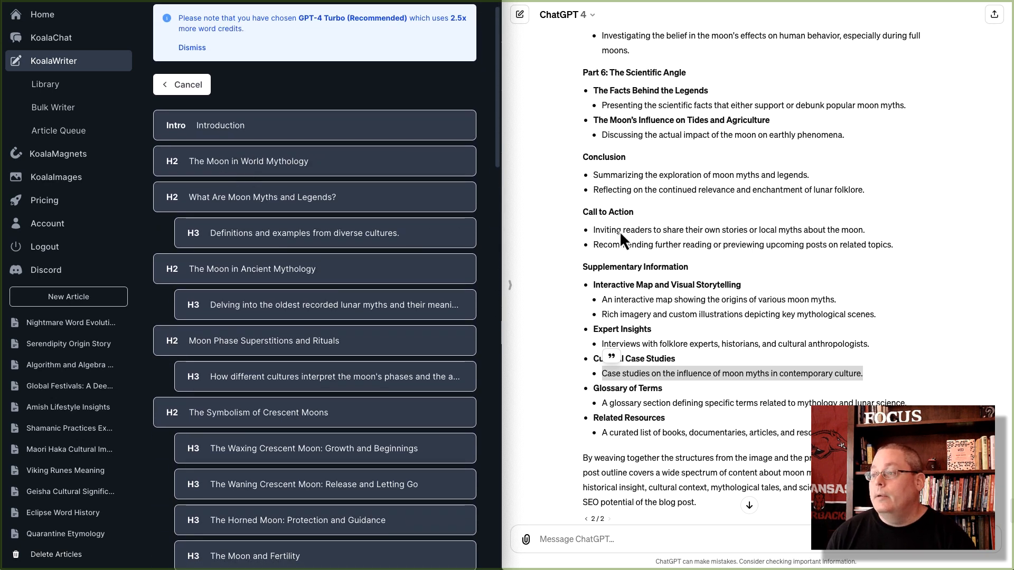
scroll(645, 251, up, 20)
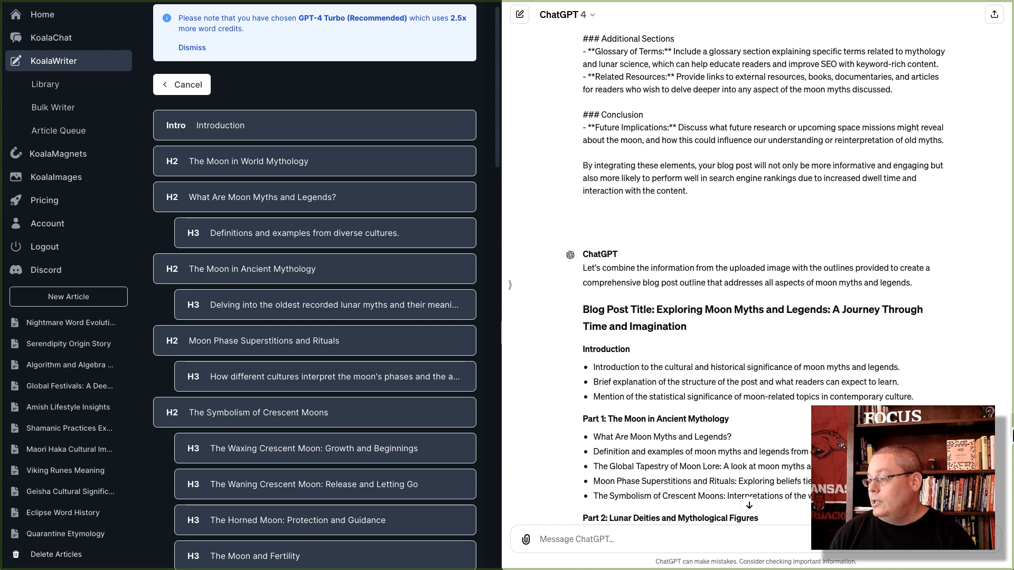
Step: Return to the start of the ChatGPT conversation and review the SEO blog outline prompt, its question list and the first generated outline
drag(1013, 435, 1005, 1)
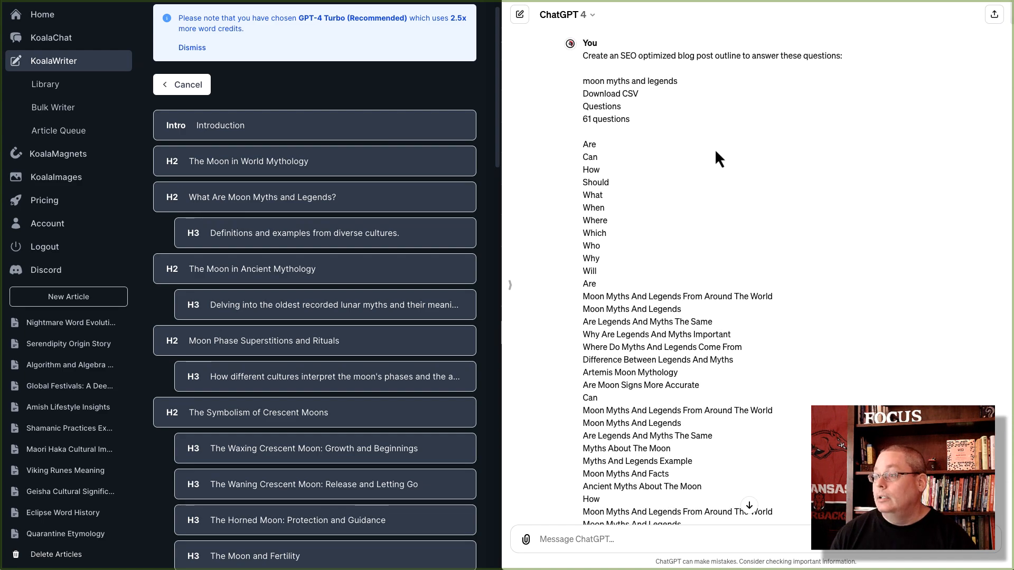
drag(583, 56, 849, 58)
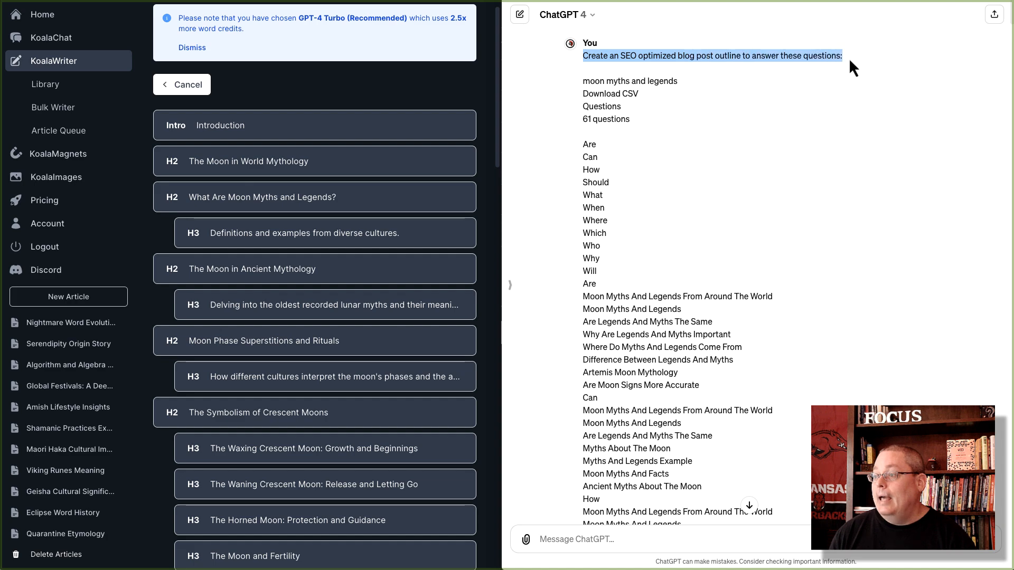
scroll(649, 142, down, 4)
scroll(648, 142, down, 10)
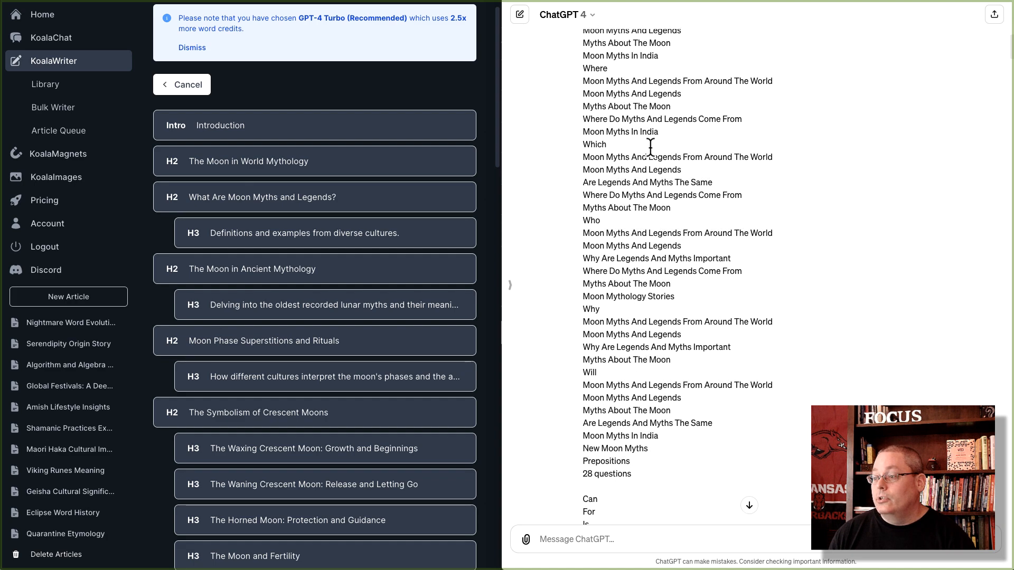
scroll(651, 148, down, 10)
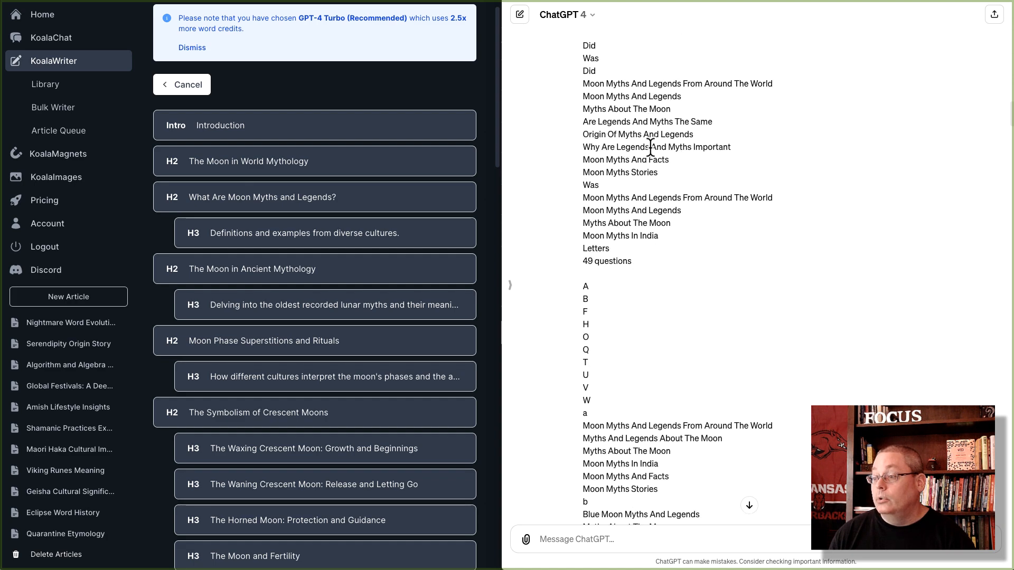
scroll(650, 148, down, 10)
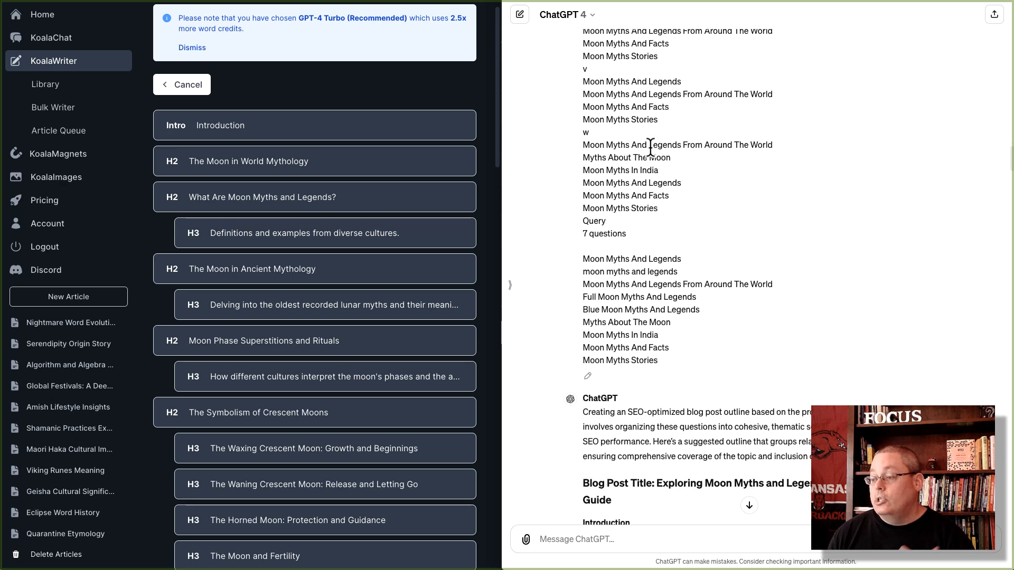
scroll(651, 148, down, 3)
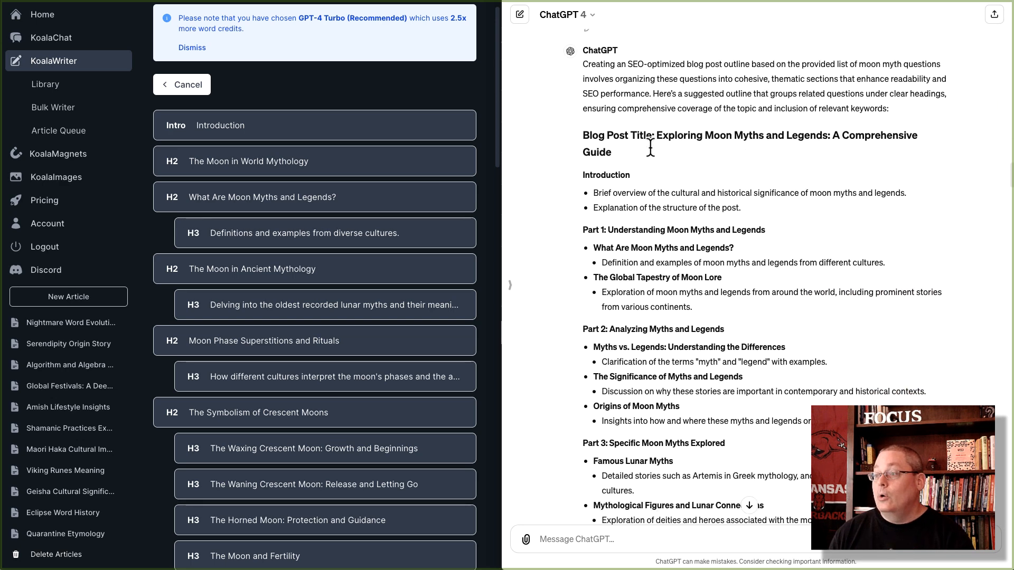
scroll(651, 148, down, 14)
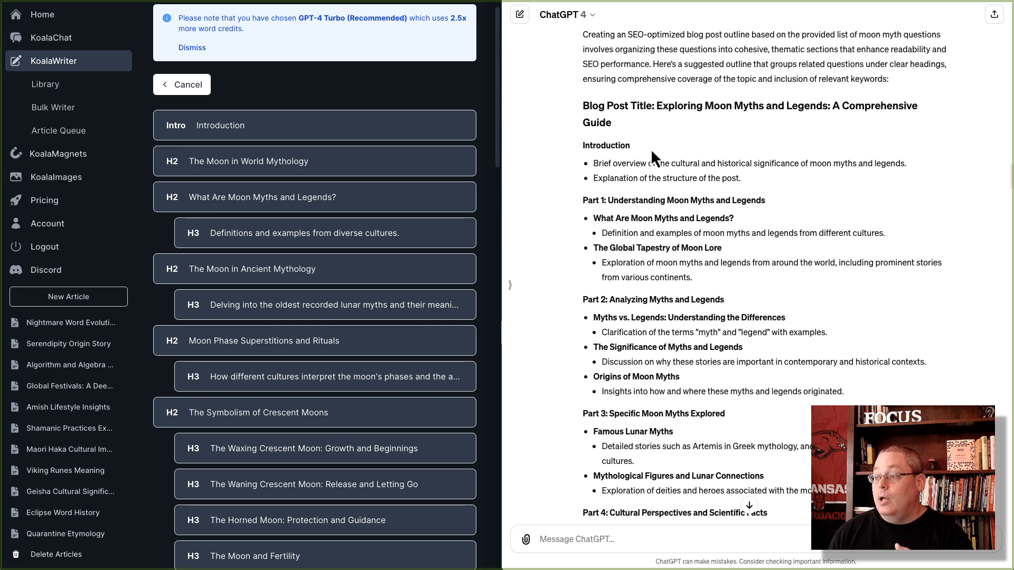
scroll(651, 149, down, 16)
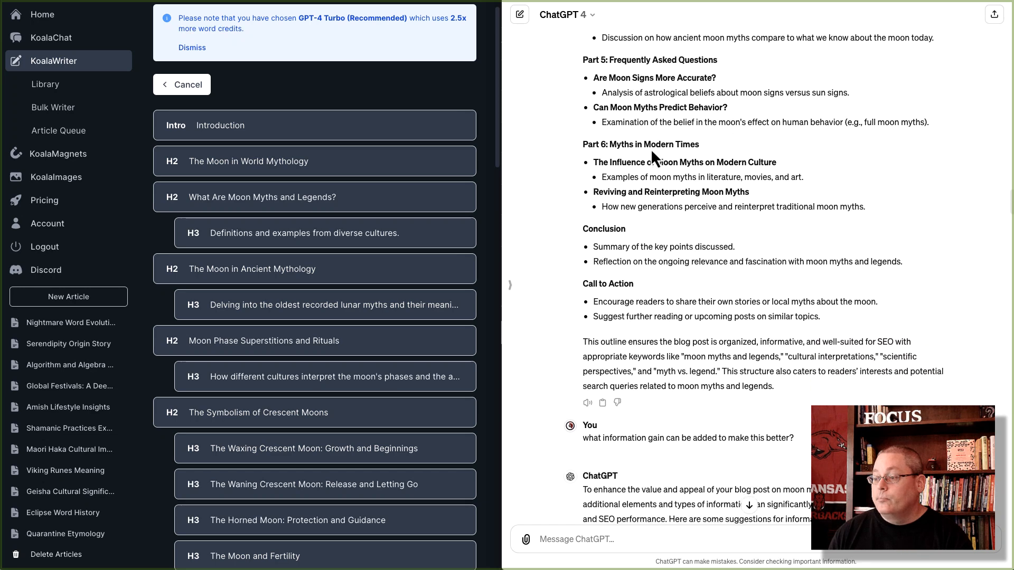
Step: Highlight the prompt "what information gain can be added to make this better?" and review the suggestions for each part of the post
scroll(651, 151, down, 5)
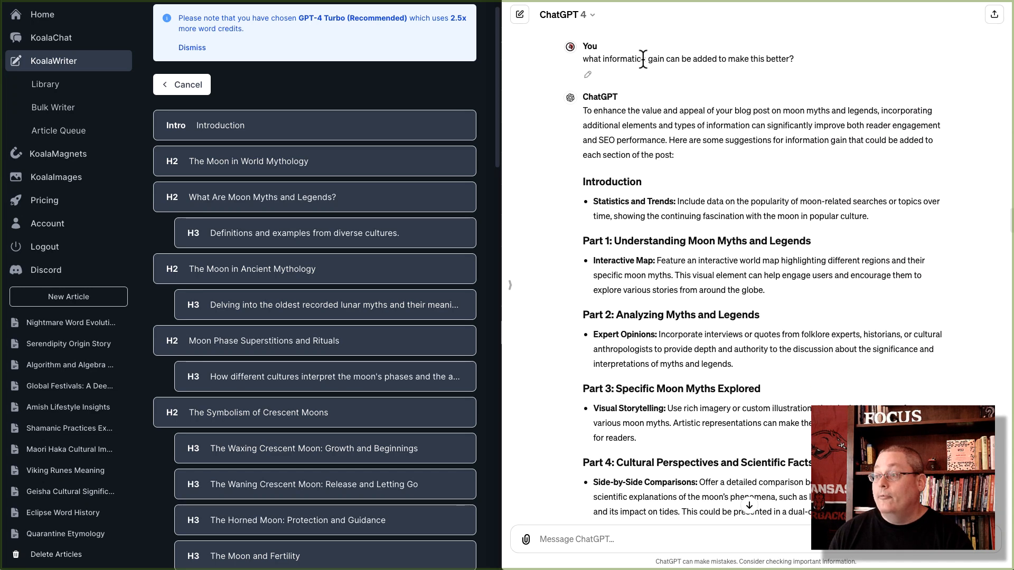
triple_click(640, 59)
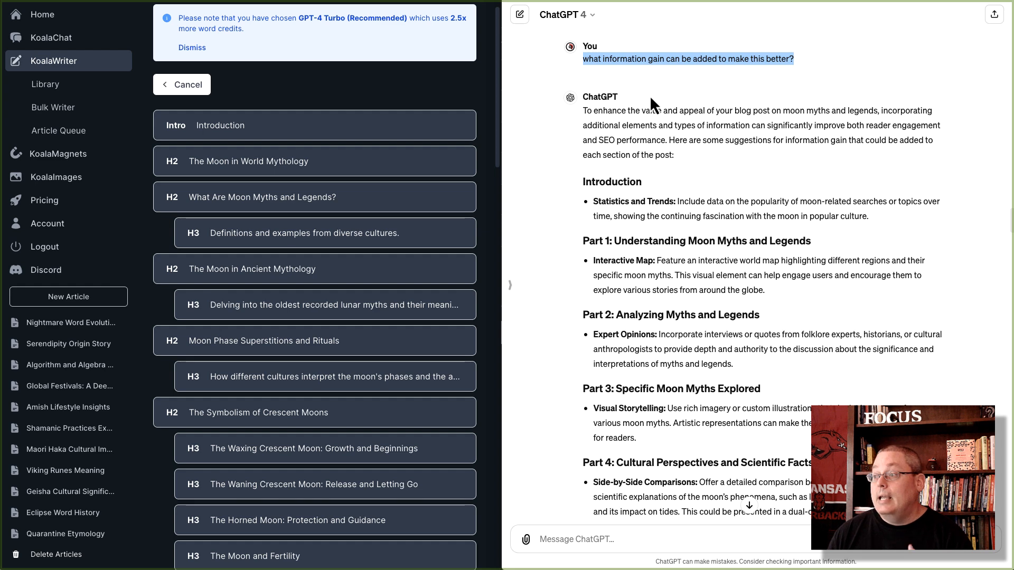
scroll(651, 103, down, 3)
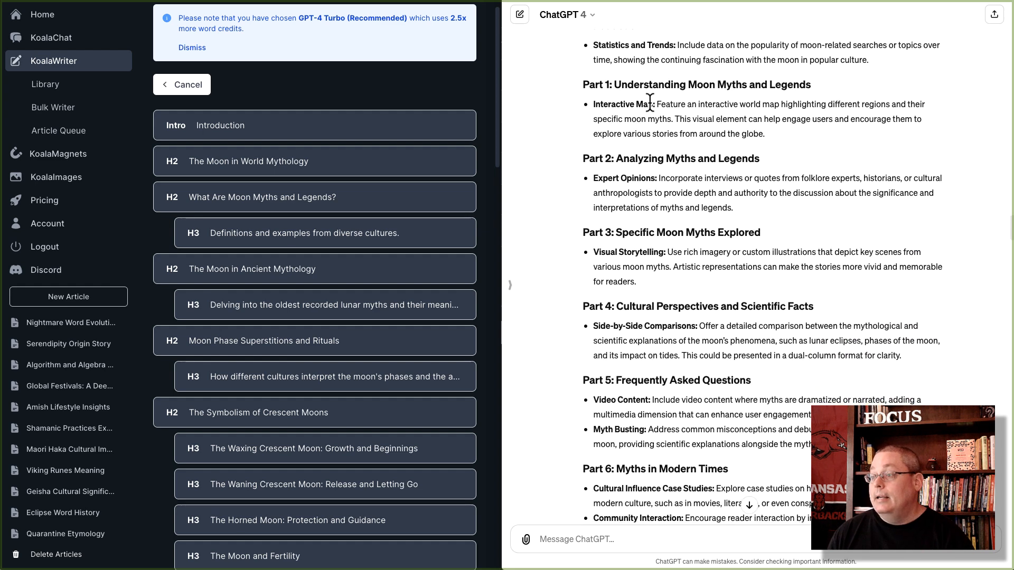
scroll(650, 104, up, 4)
scroll(648, 114, down, 5)
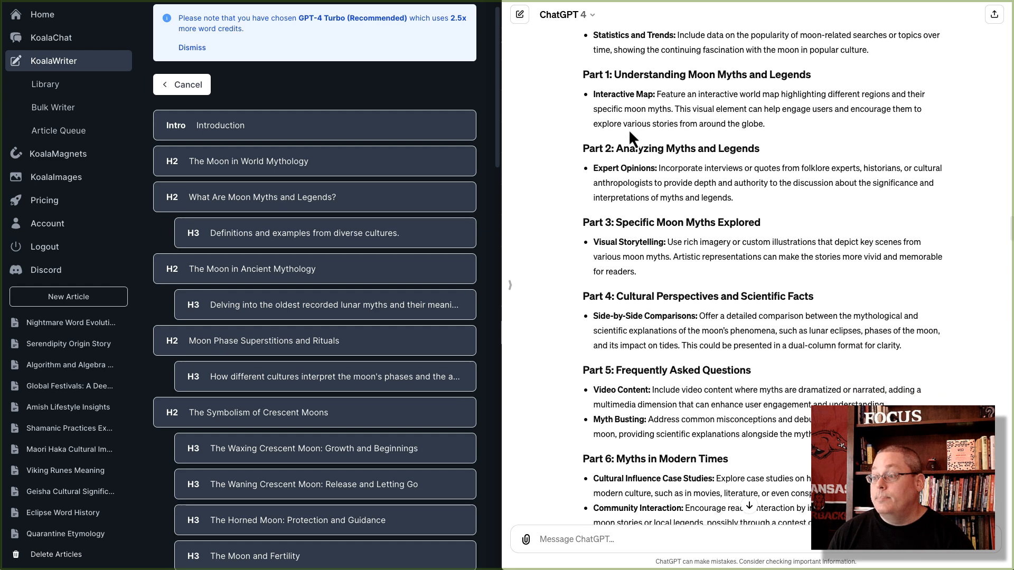
scroll(647, 124, down, 10)
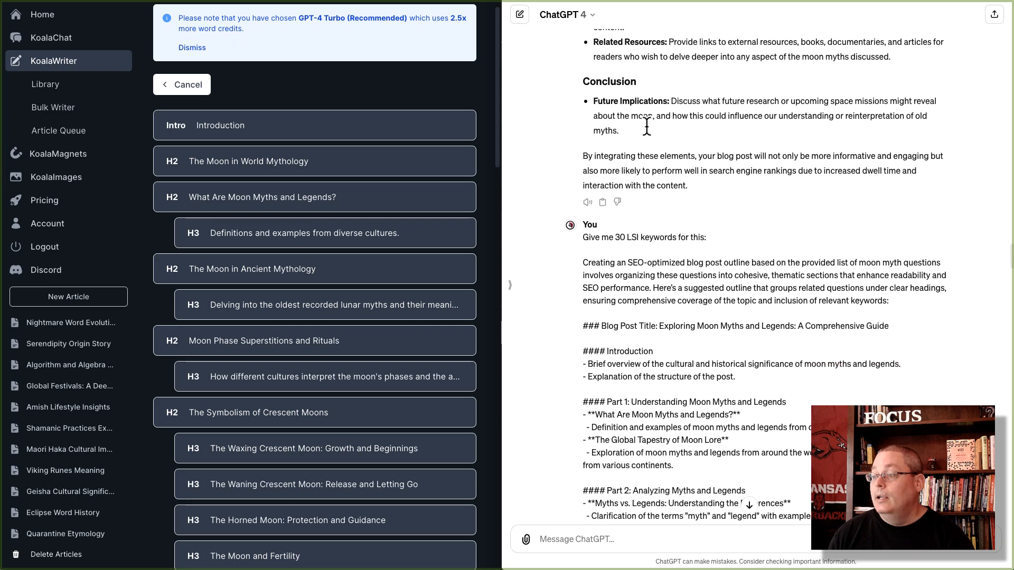
Step: Review the request for 30 LSI keywords based on the outline and read through the keyword list in the reply
scroll(647, 125, down, 10)
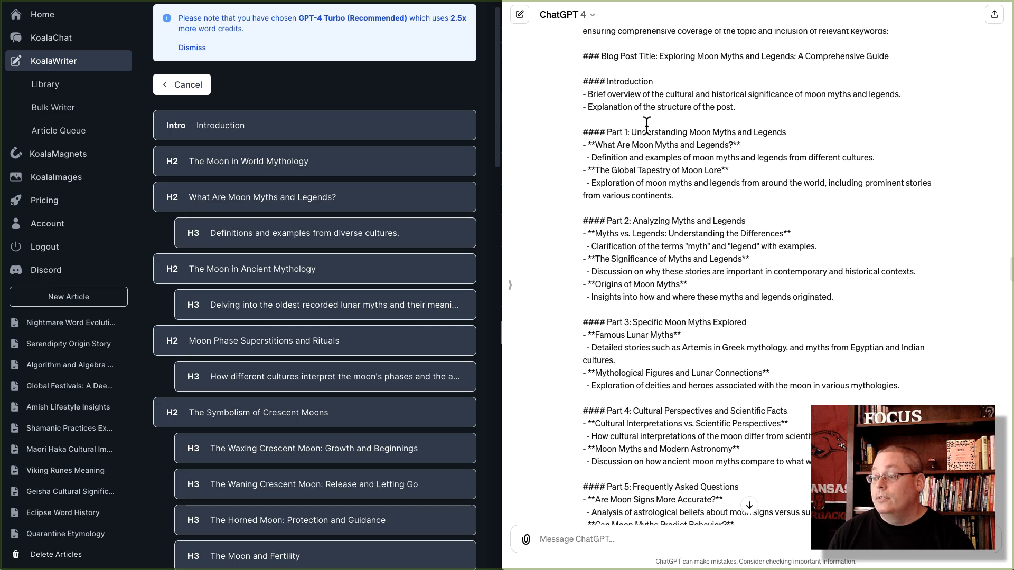
scroll(647, 127, down, 6)
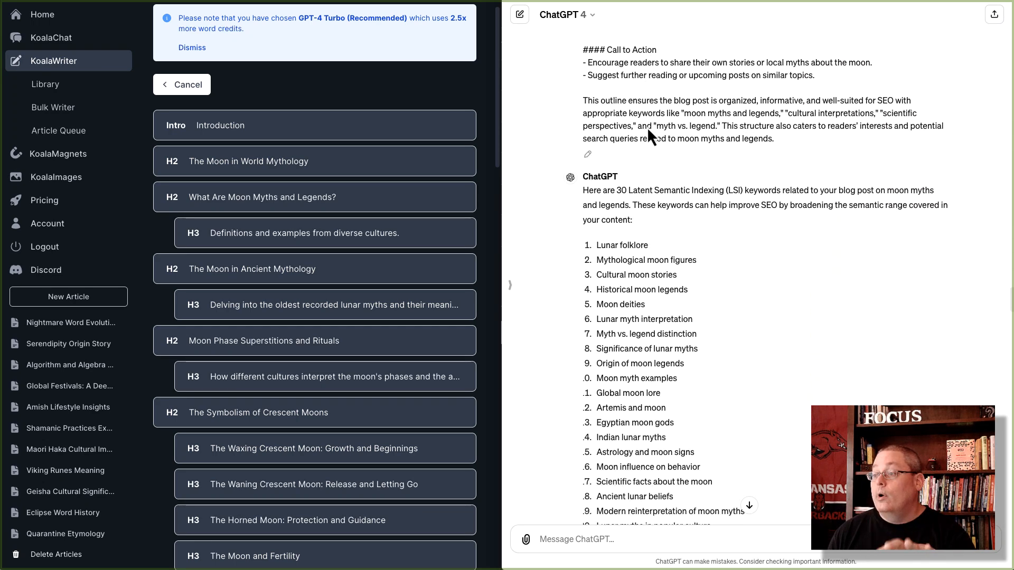
scroll(648, 127, down, 2)
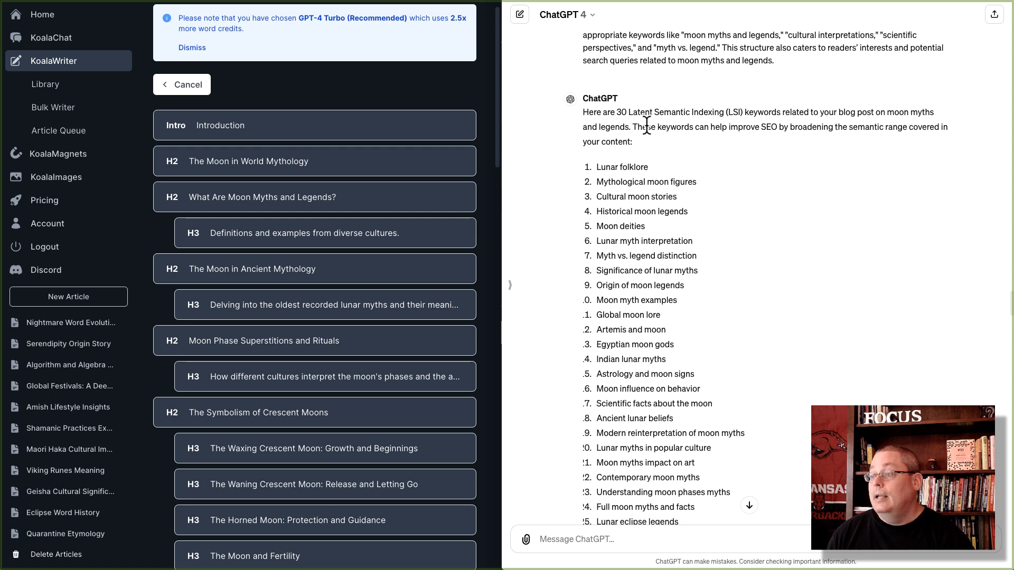
scroll(647, 126, down, 3)
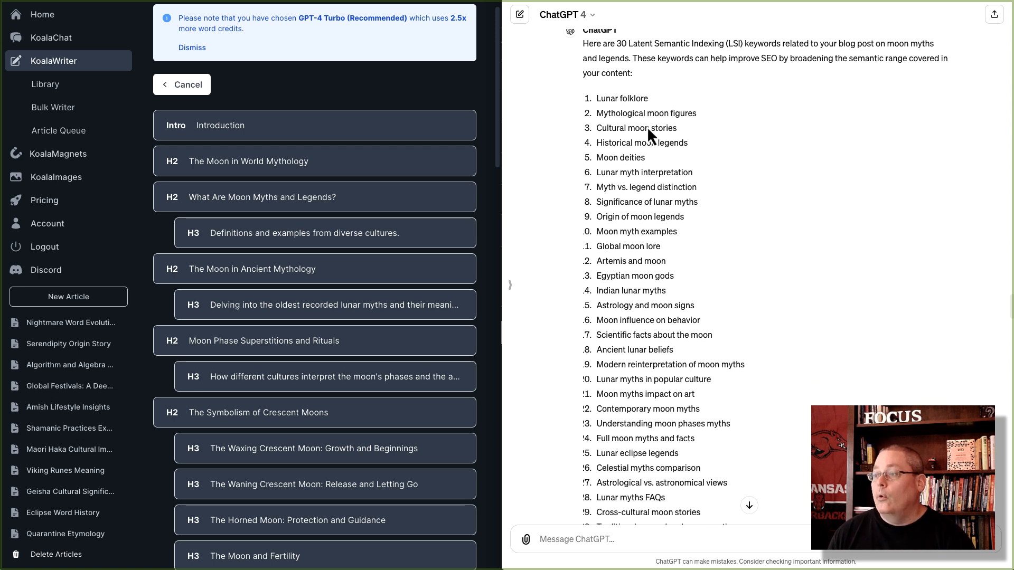
scroll(633, 111, down, 1)
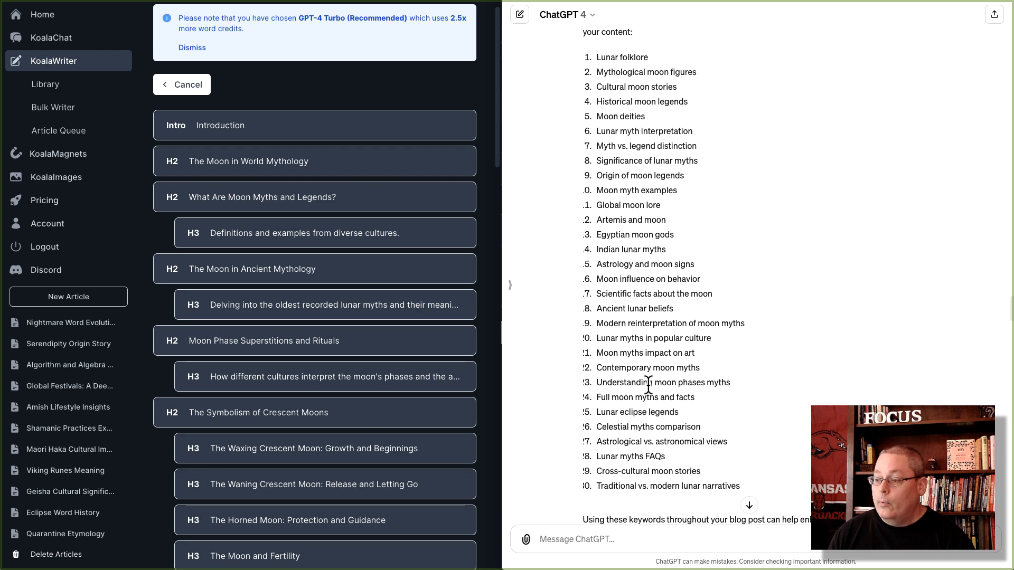
Step: Compare the outline image uploaded to ChatGPT with the expanded KoalaWriter outline, from its introduction to Glossary of Terms
scroll(650, 382, down, 7)
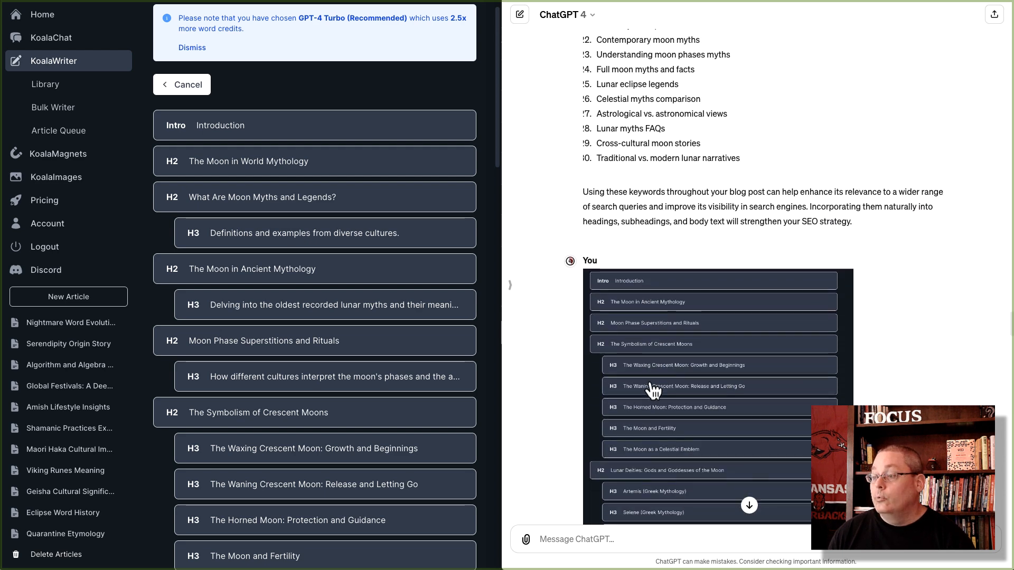
scroll(665, 383, down, 3)
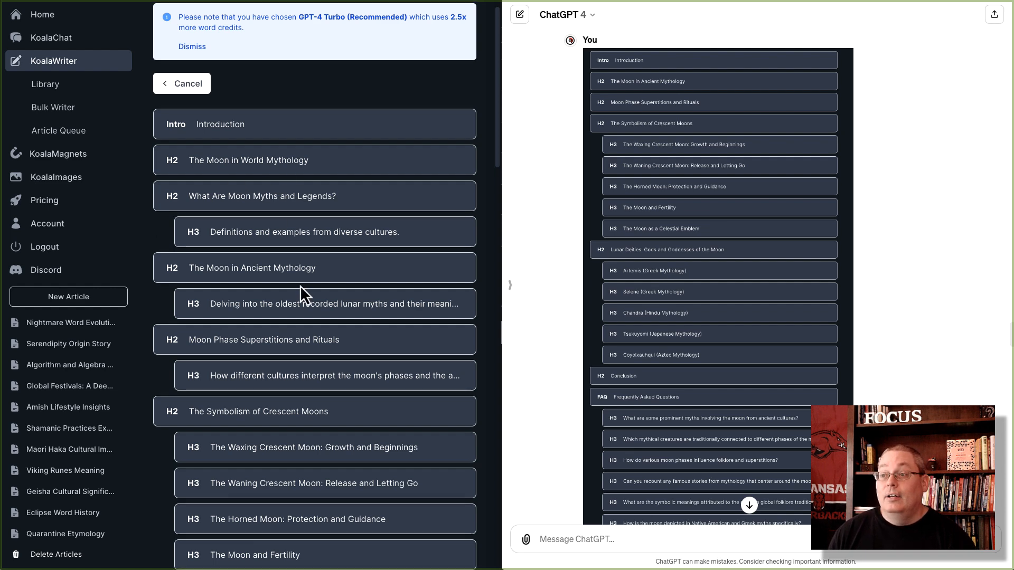
scroll(299, 287, down, 10)
scroll(299, 287, down, 9)
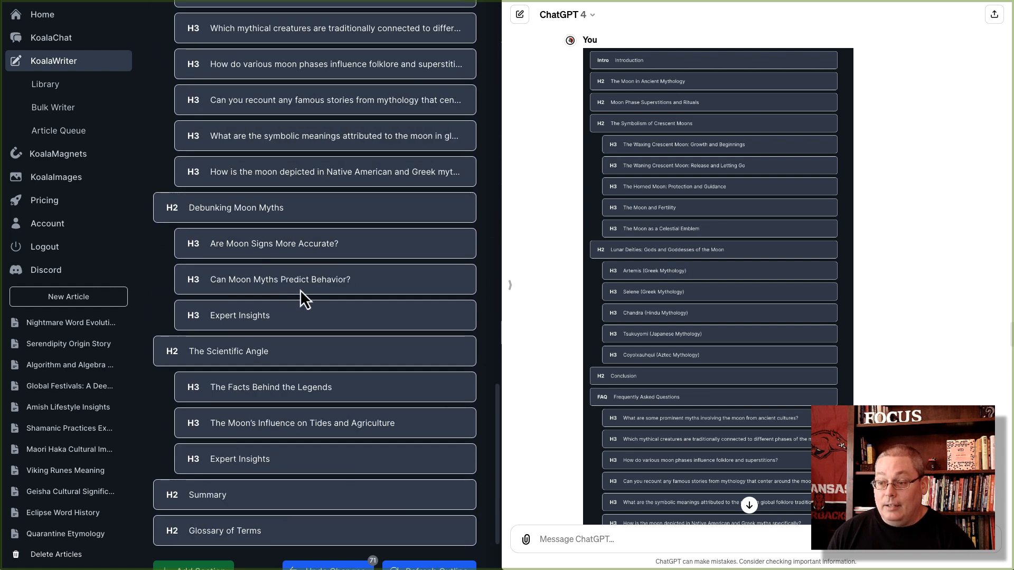
scroll(258, 270, up, 12)
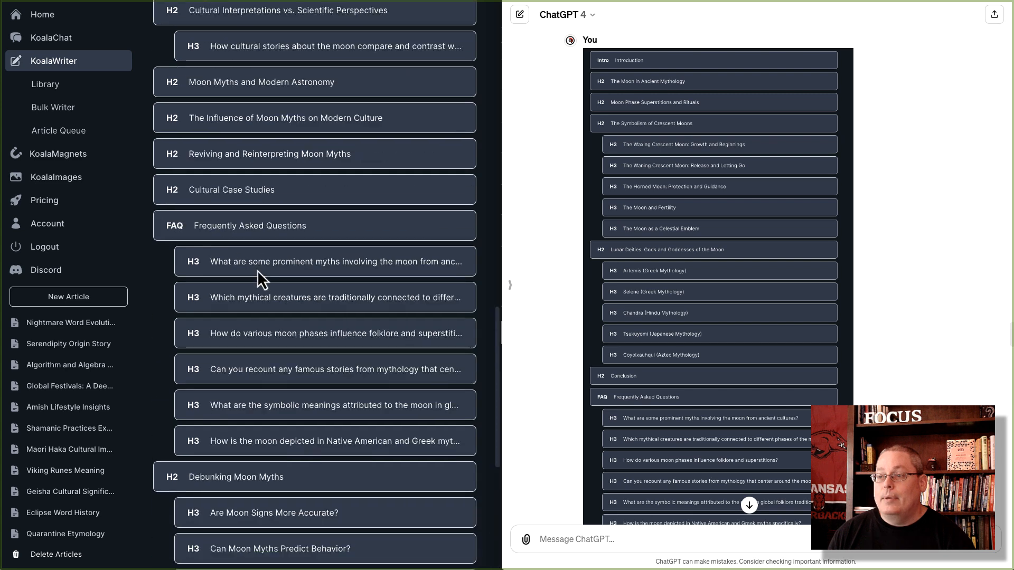
scroll(258, 271, up, 5)
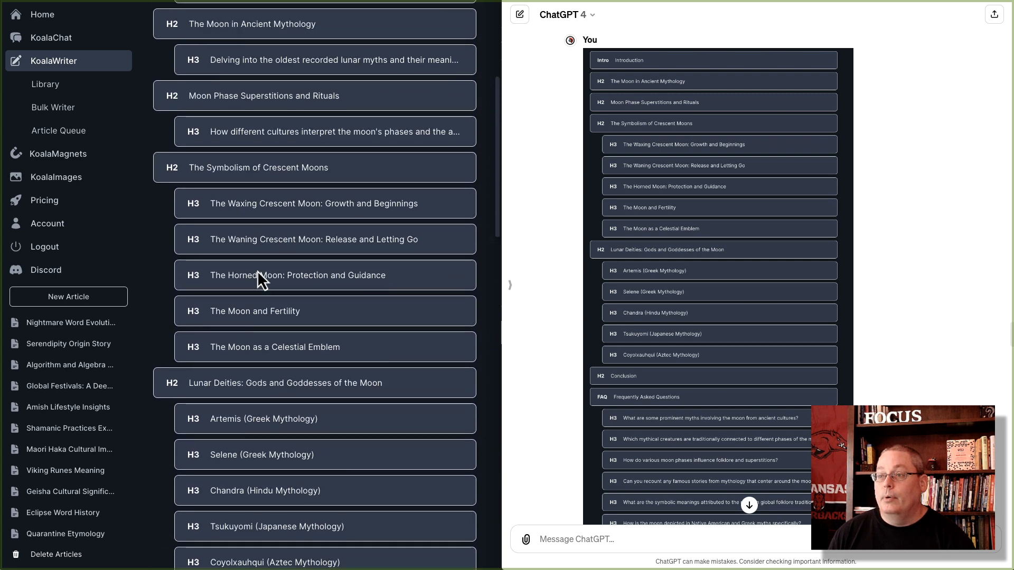
Step: Highlight the prompt asking to combine the image with the outlines into 1 comprehensive outline, and review the first combined outline
scroll(668, 272, down, 8)
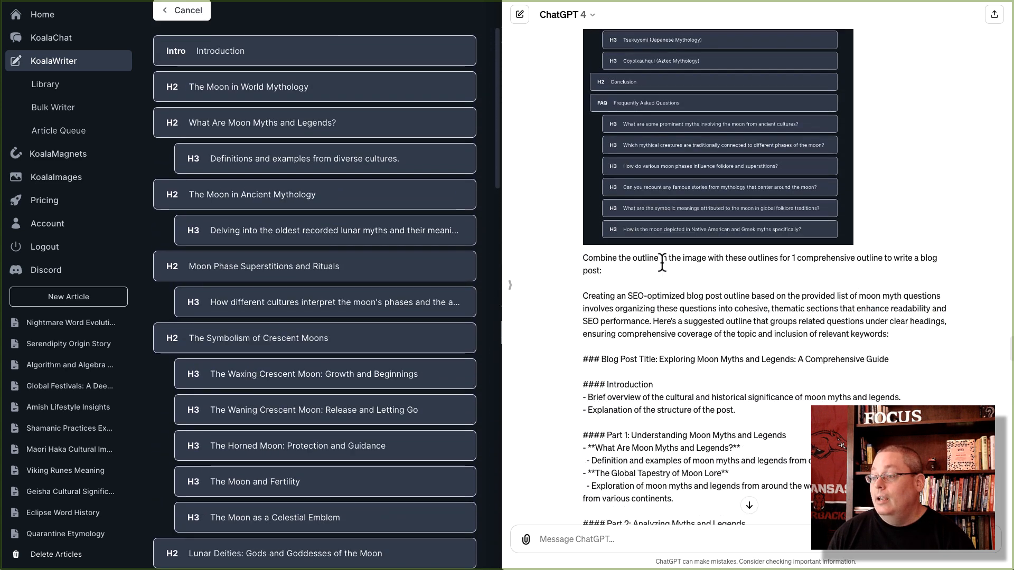
scroll(613, 166, down, 2)
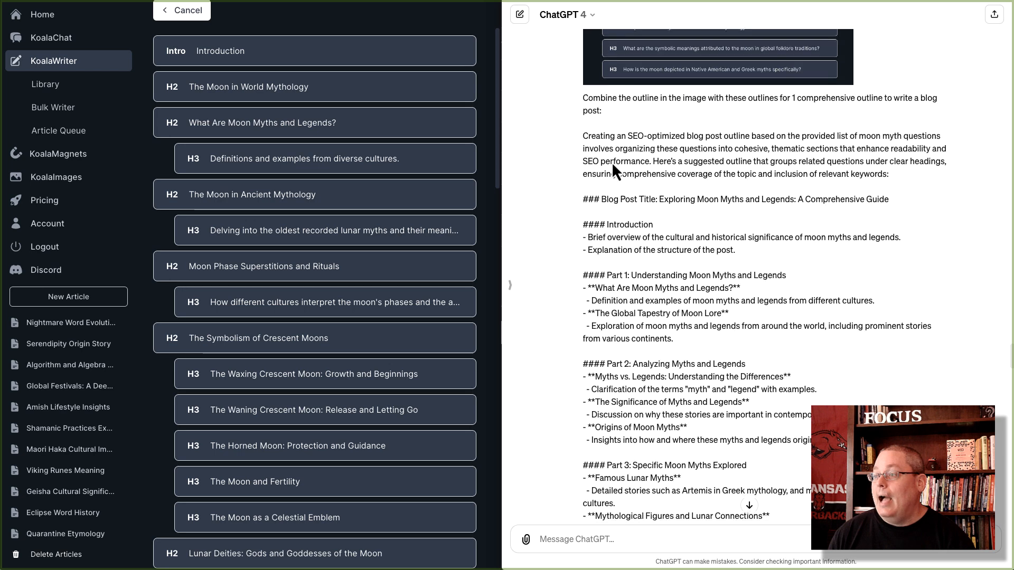
scroll(638, 167, down, 1)
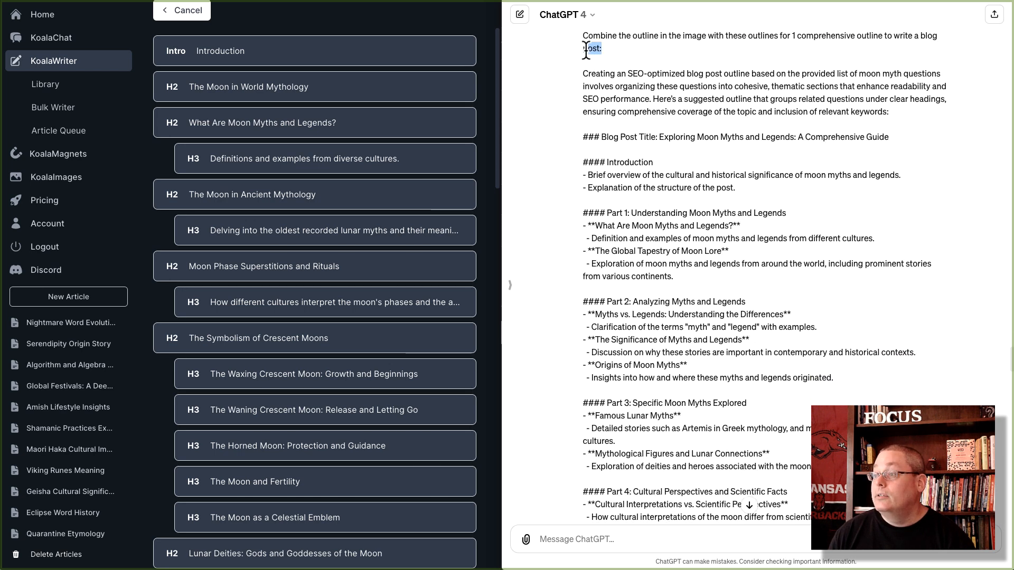
drag(586, 50, 581, 39)
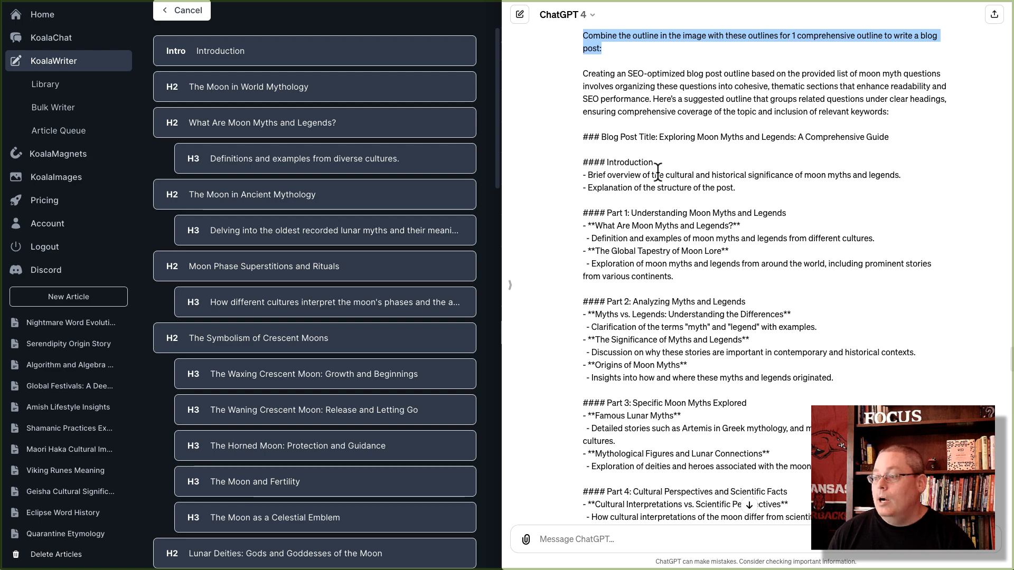
scroll(658, 172, down, 15)
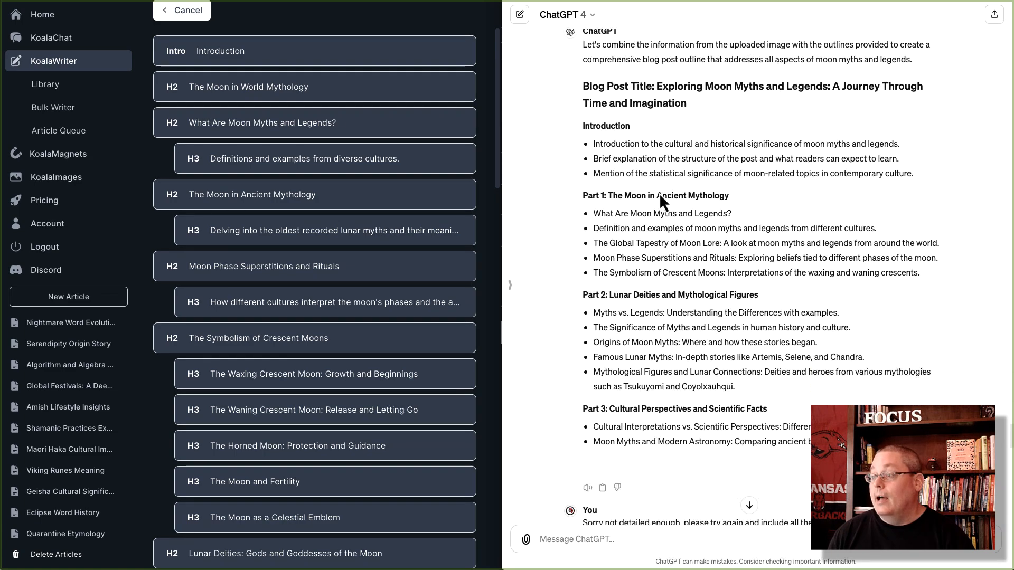
Step: Highlight the "Sorry not detailed enough" follow-up prompt, and review its revised outline through Related Resources alongside the opening sections in KoalaWriter
scroll(660, 197, down, 7)
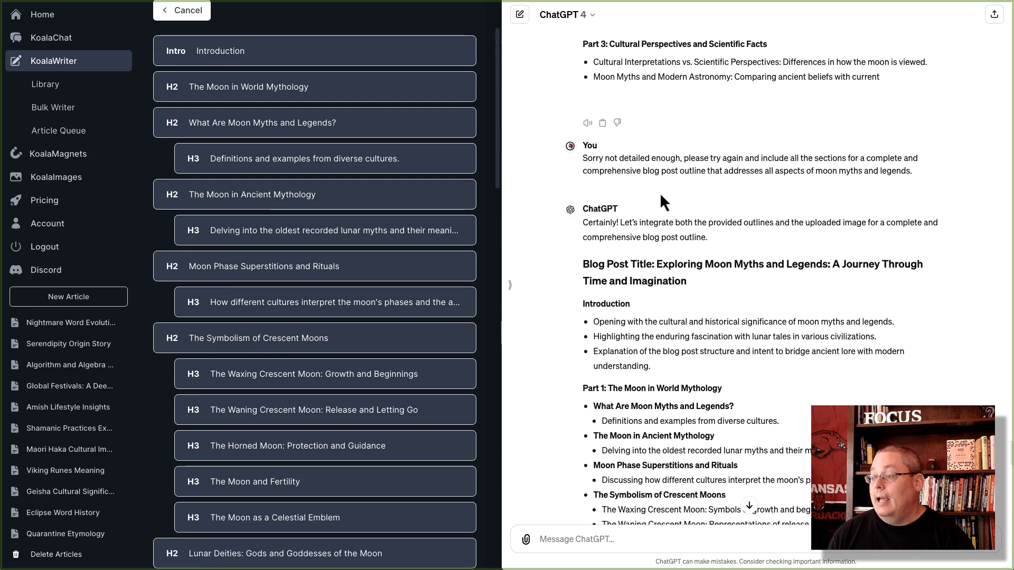
triple_click(637, 172)
scroll(649, 182, down, 2)
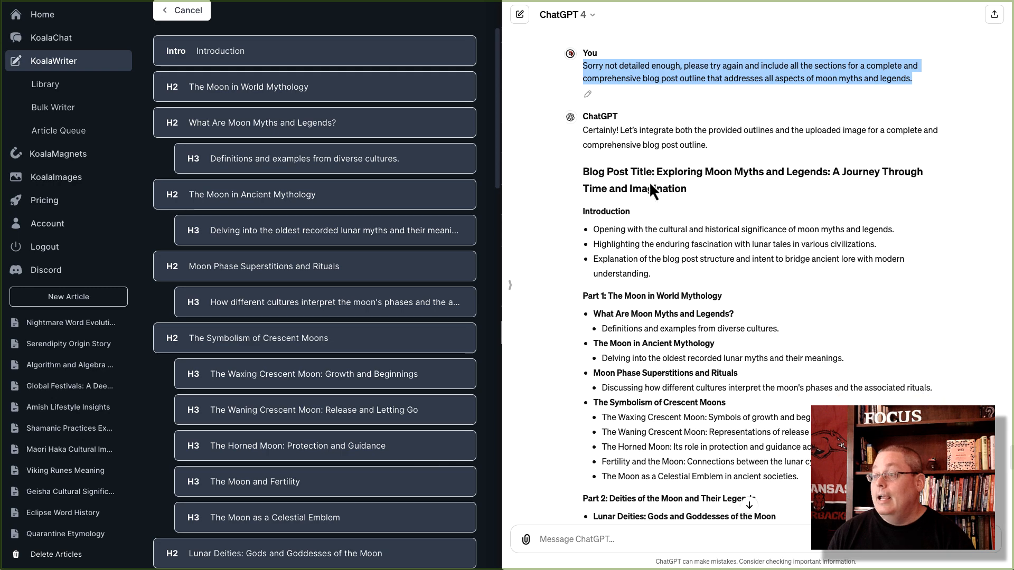
scroll(649, 182, down, 2)
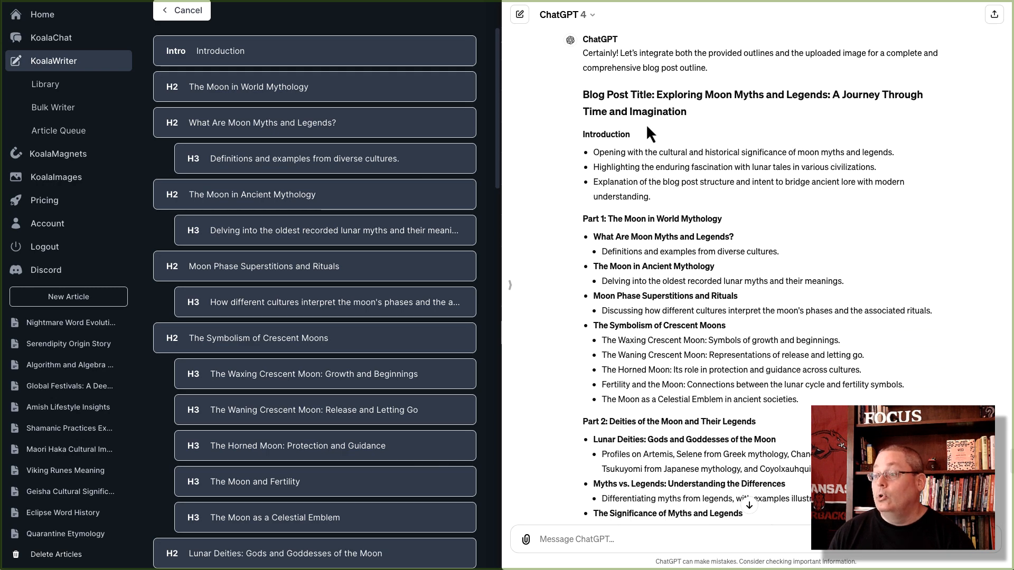
scroll(648, 133, down, 11)
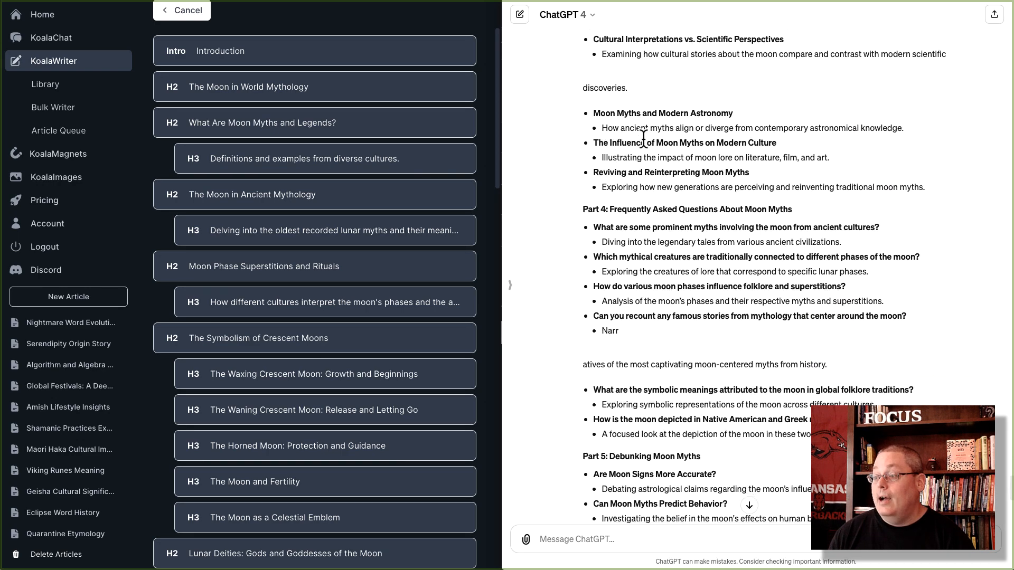
scroll(644, 138, down, 10)
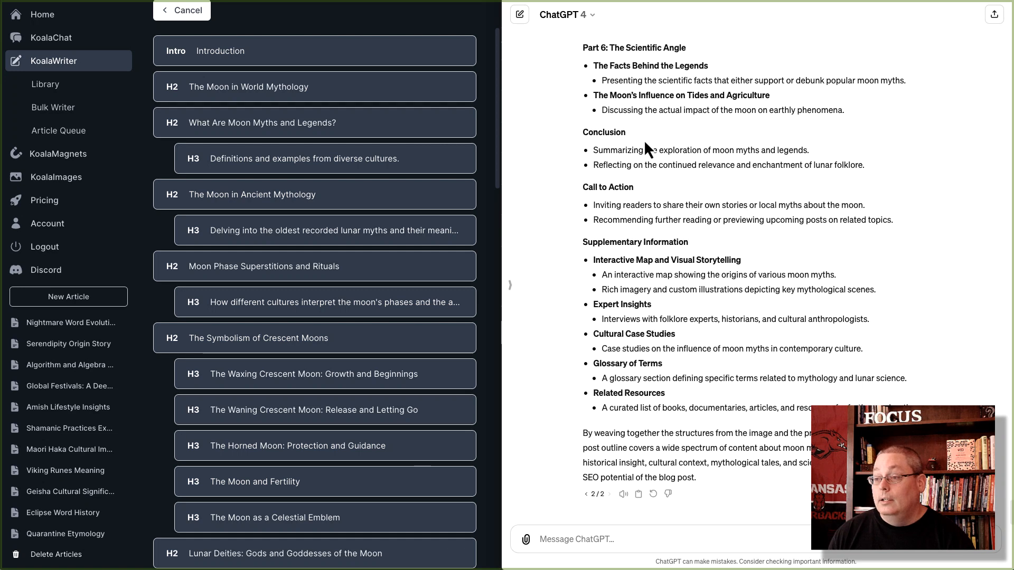
scroll(281, 222, up, 2)
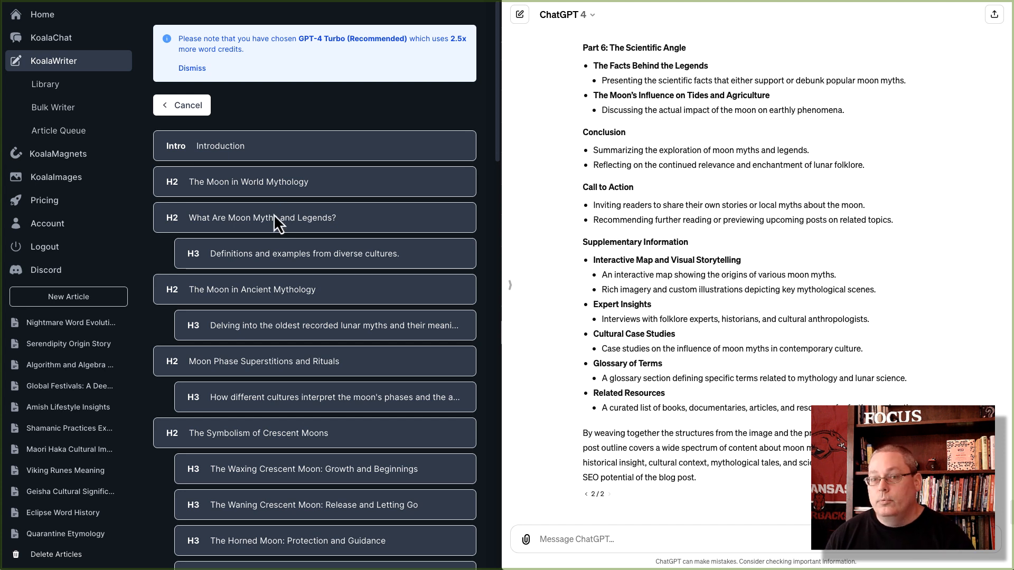
scroll(274, 214, down, 2)
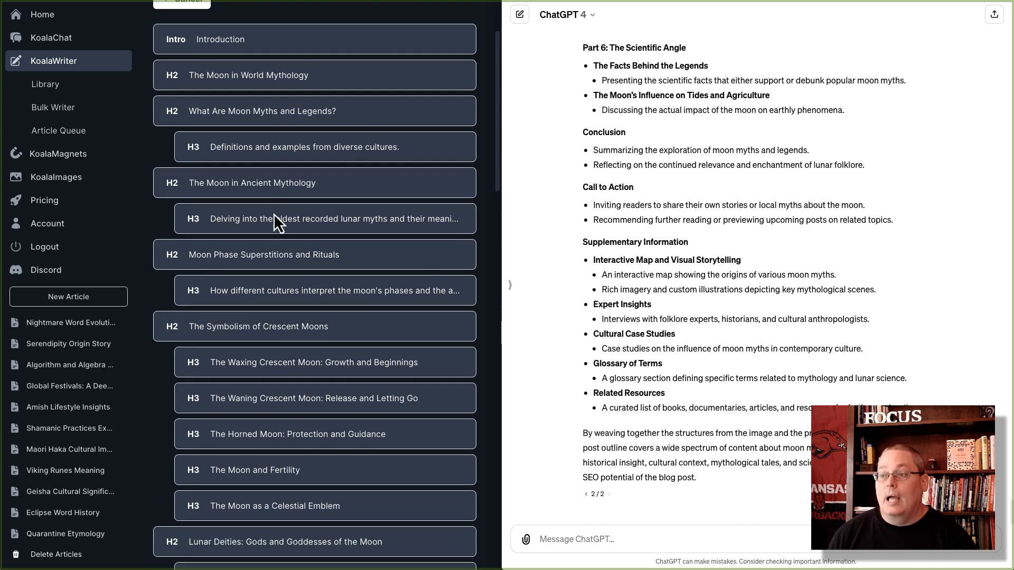
Step: Go back through ChatGPT's revised outline and highlight its blog post title, "Exploring Moon Myths and Legends: A Journey Through Time and Imagination"
scroll(274, 214, up, 2)
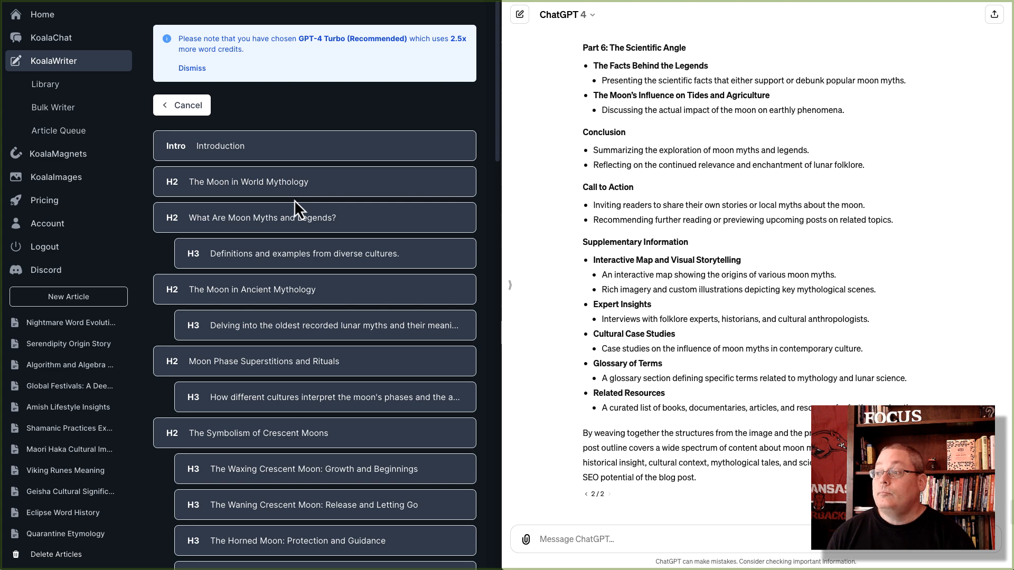
scroll(659, 193, up, 3)
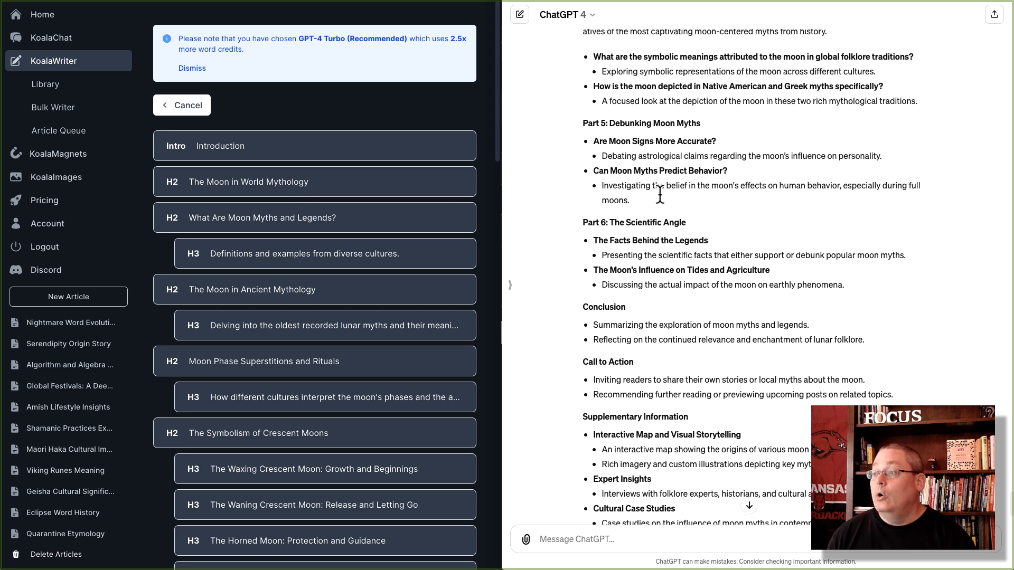
scroll(660, 194, up, 8)
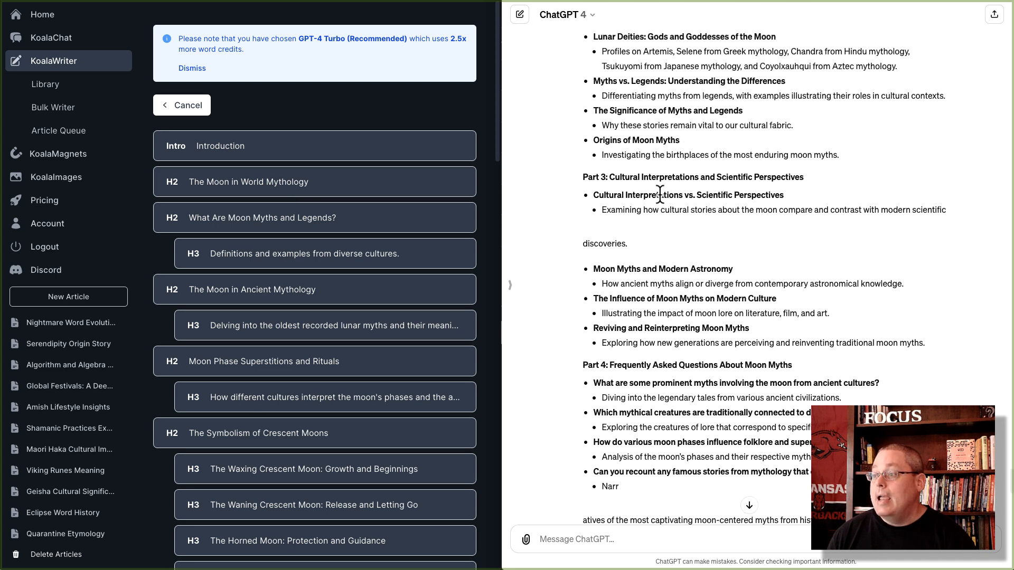
scroll(660, 194, up, 10)
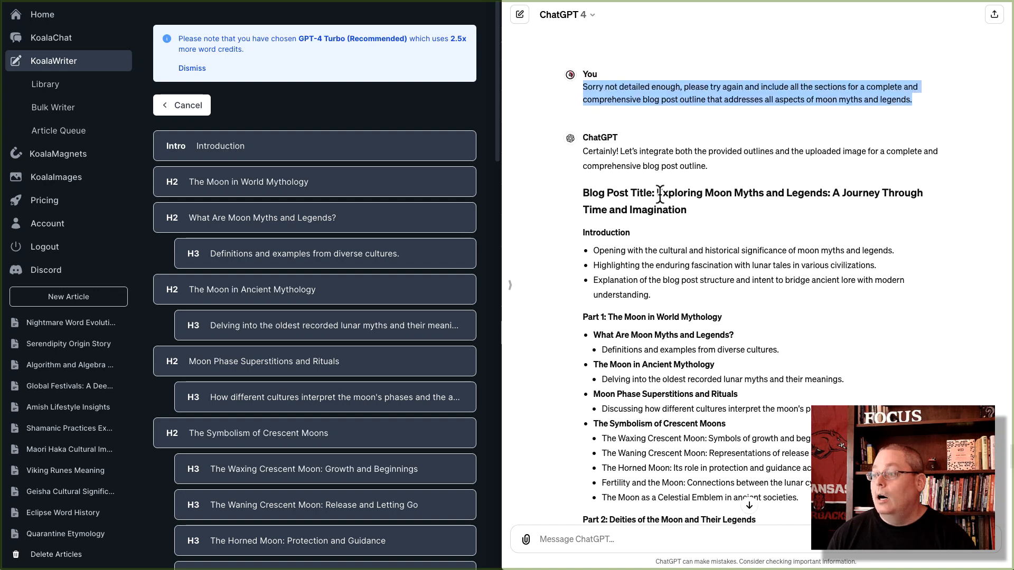
scroll(659, 194, down, 3)
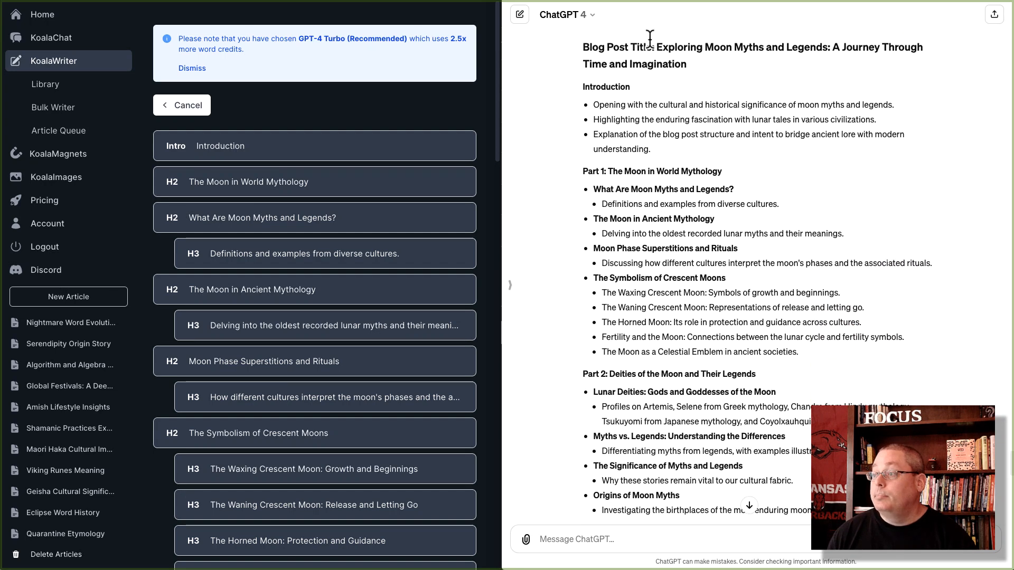
drag(692, 64, 653, 51)
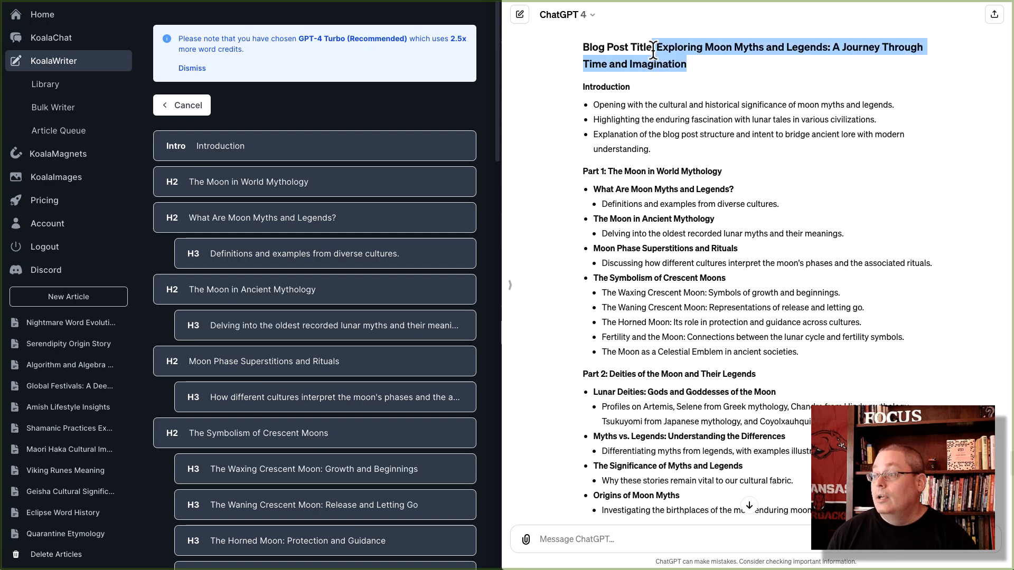
click(694, 77)
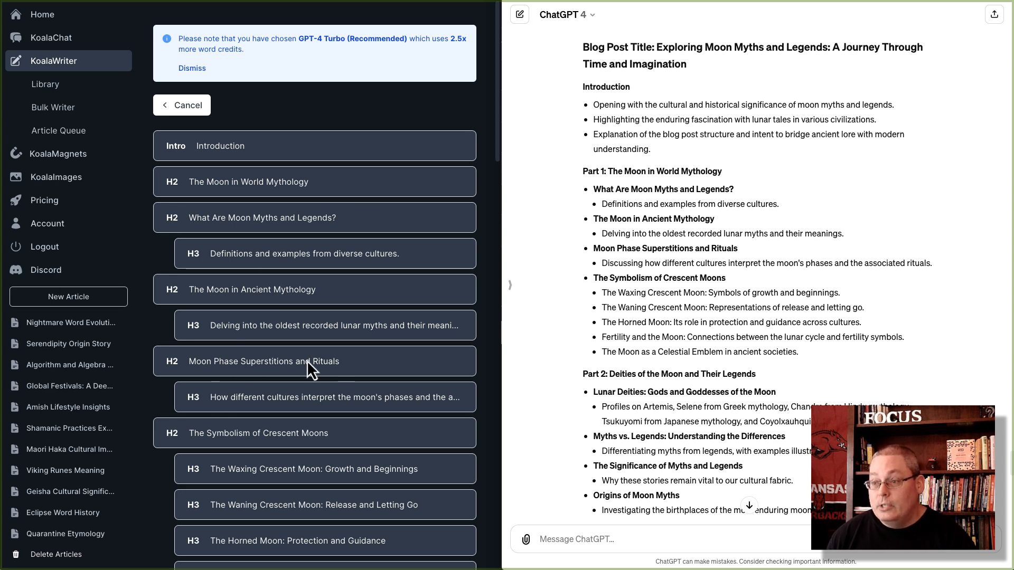
Step: Check the KoalaWriter outline through to Glossary of Terms, widen KoalaWriter over the ChatGPT pane, and start writing the article
scroll(306, 360, down, 3)
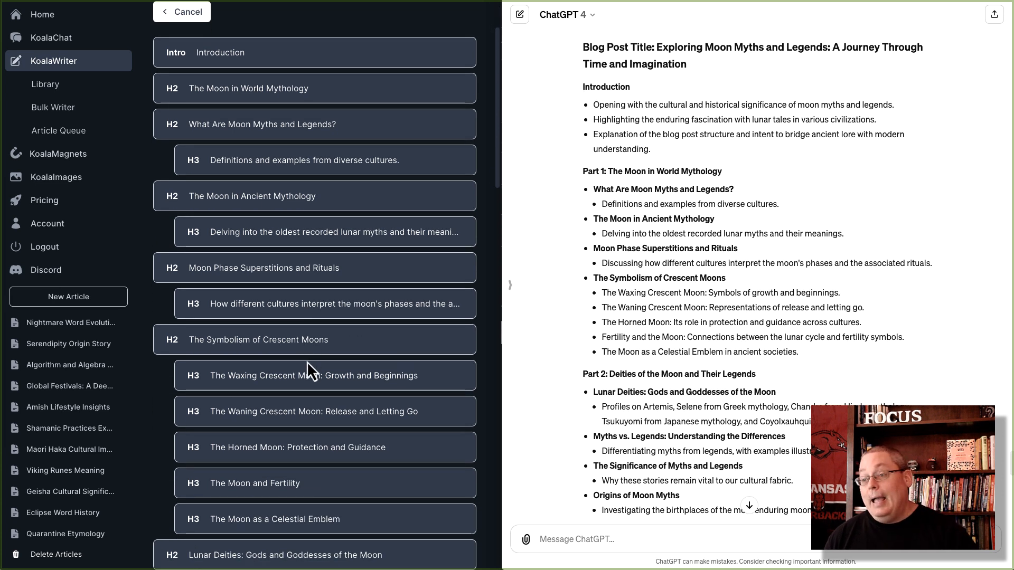
scroll(306, 361, down, 1)
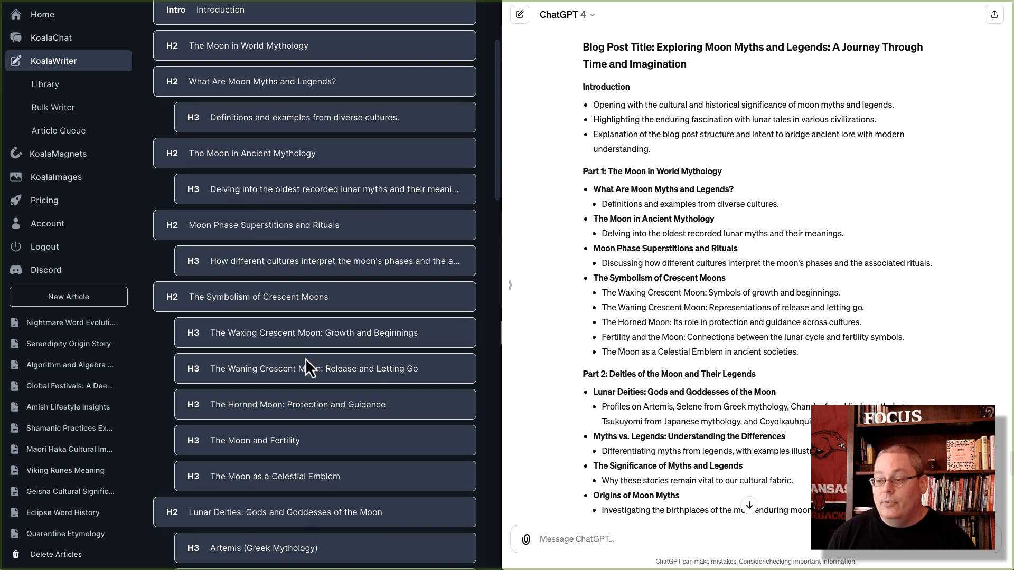
scroll(306, 359, down, 18)
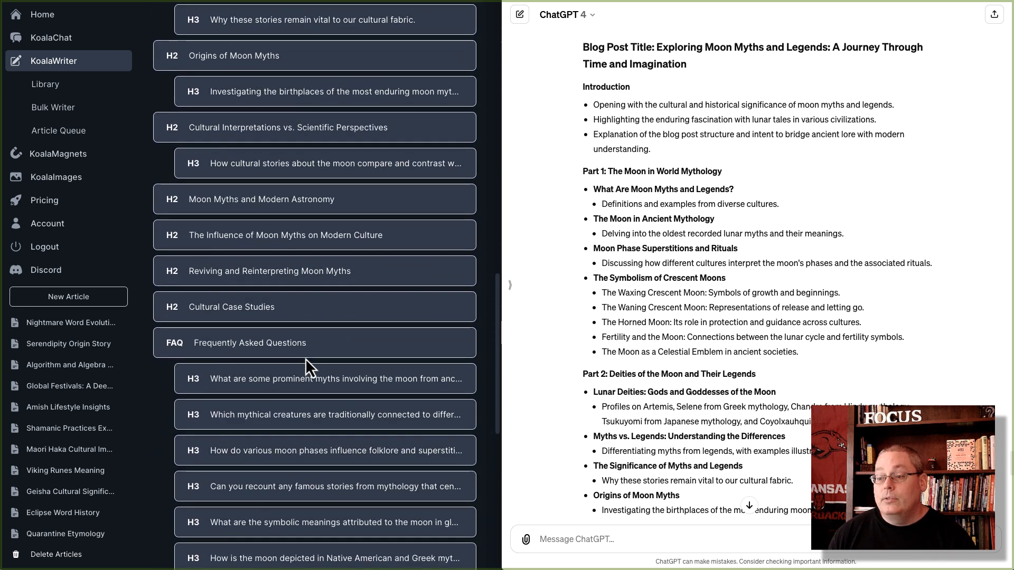
scroll(306, 358, down, 2)
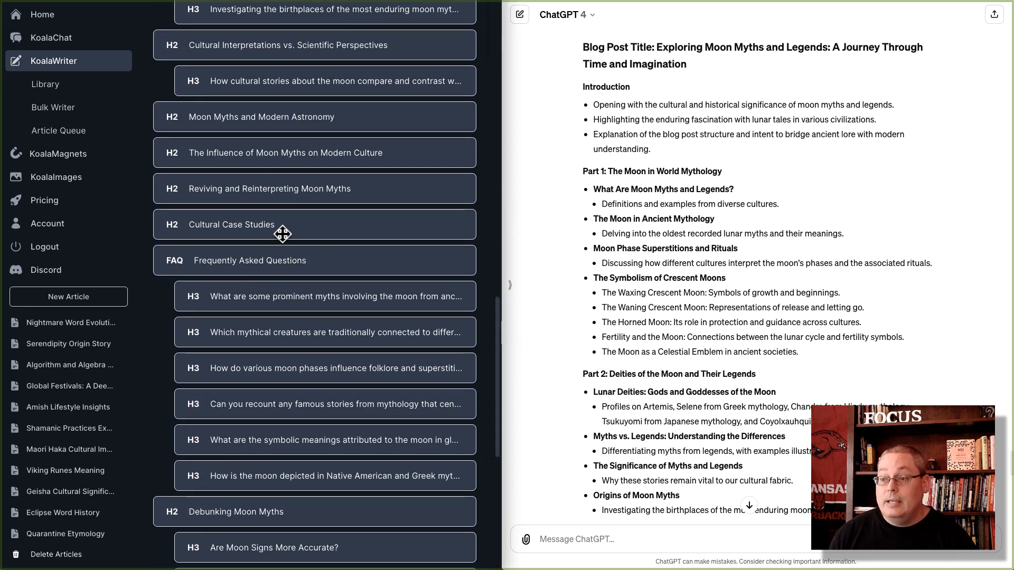
scroll(294, 270, down, 4)
scroll(294, 270, down, 5)
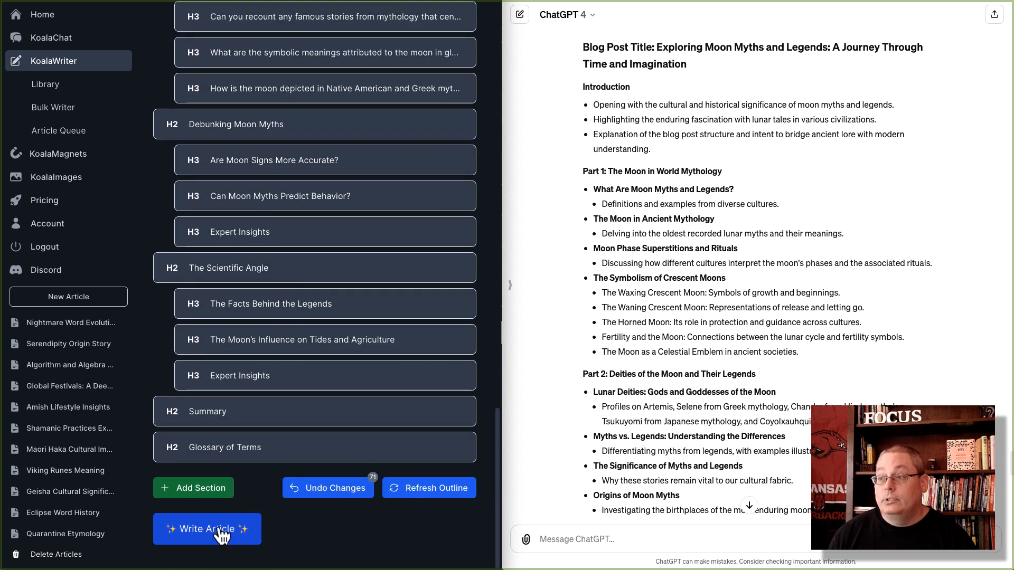
drag(500, 234, 1010, 249)
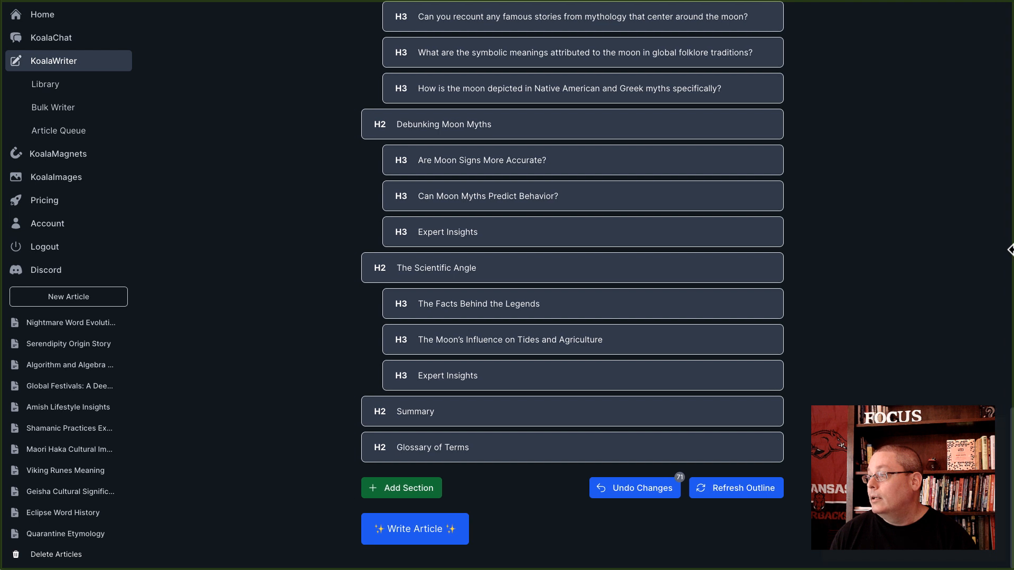
click(421, 537)
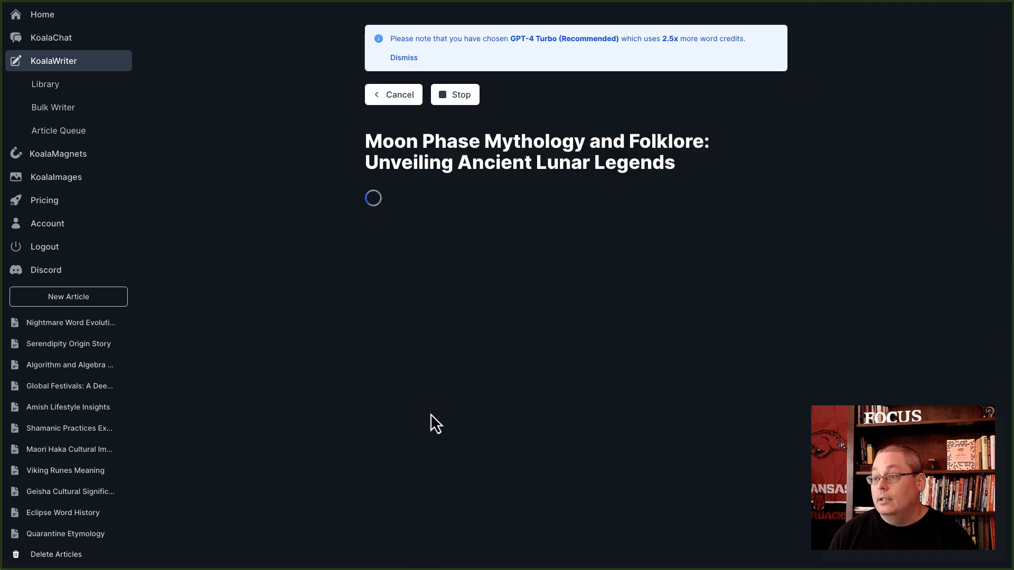